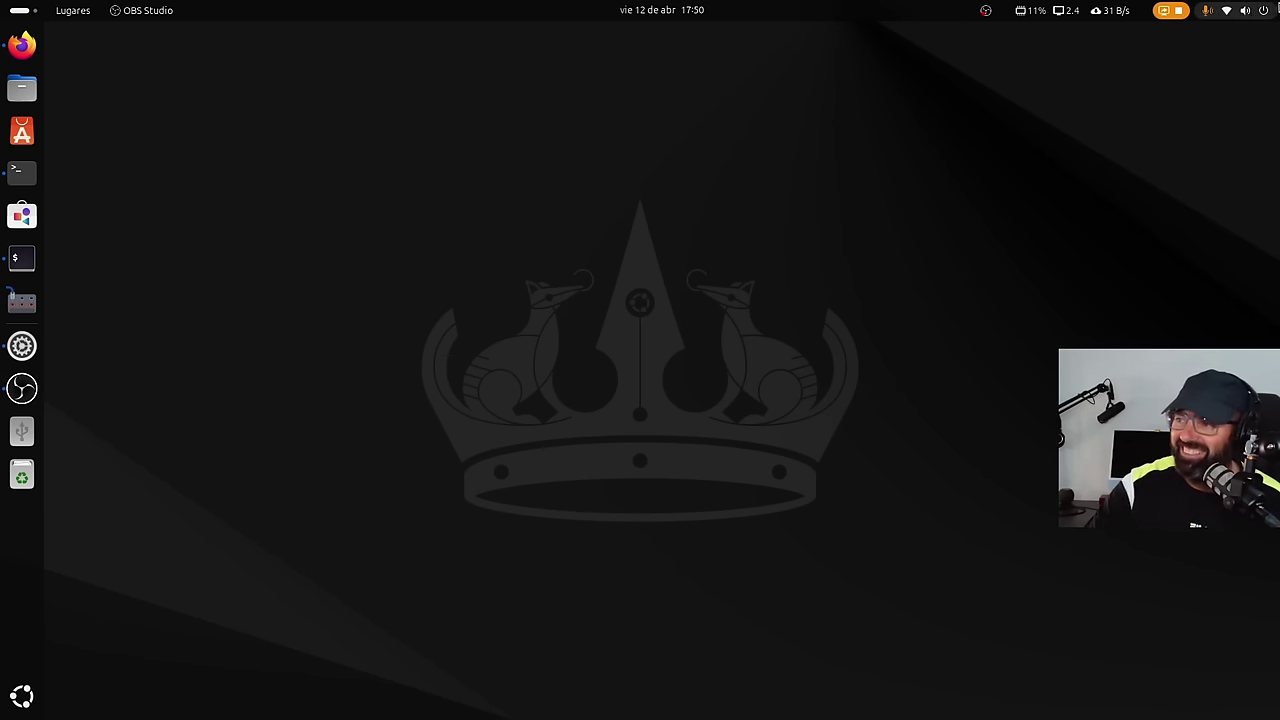
Open the system settings and check the languages available under Región e idioma, leaving the language selection unchanged.
left_click(1255, 12)
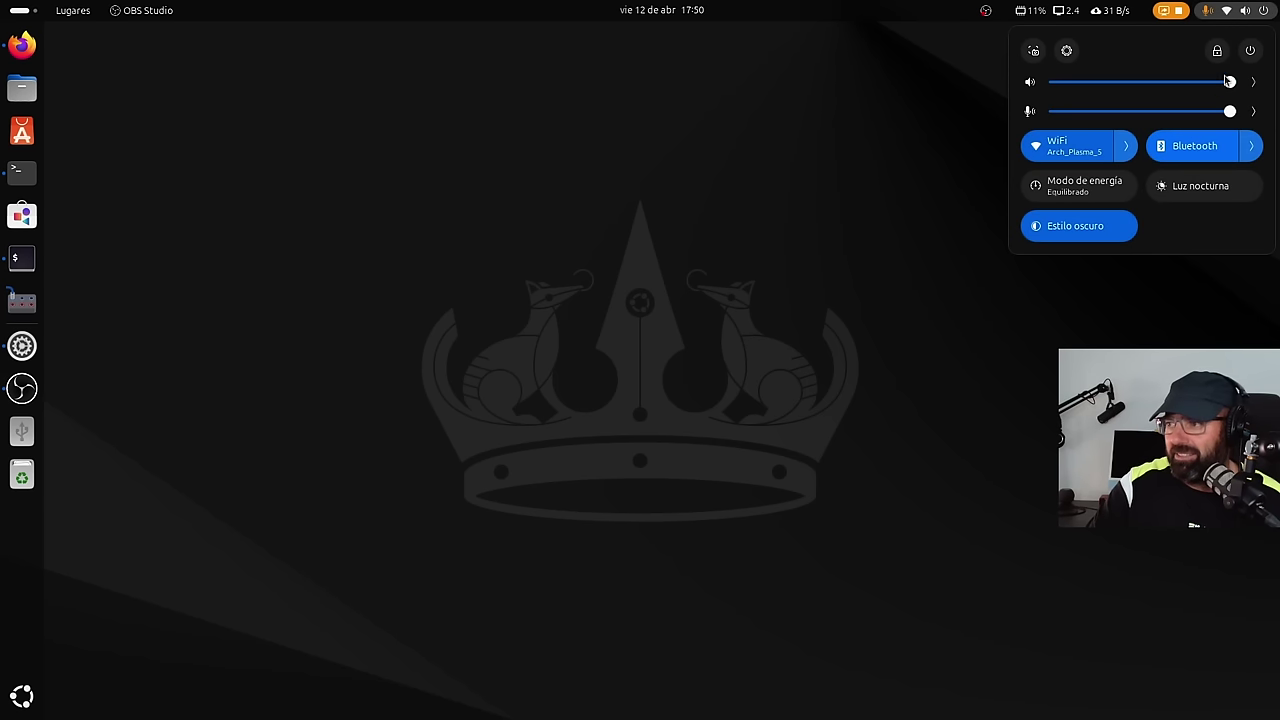
left_click(1066, 50)
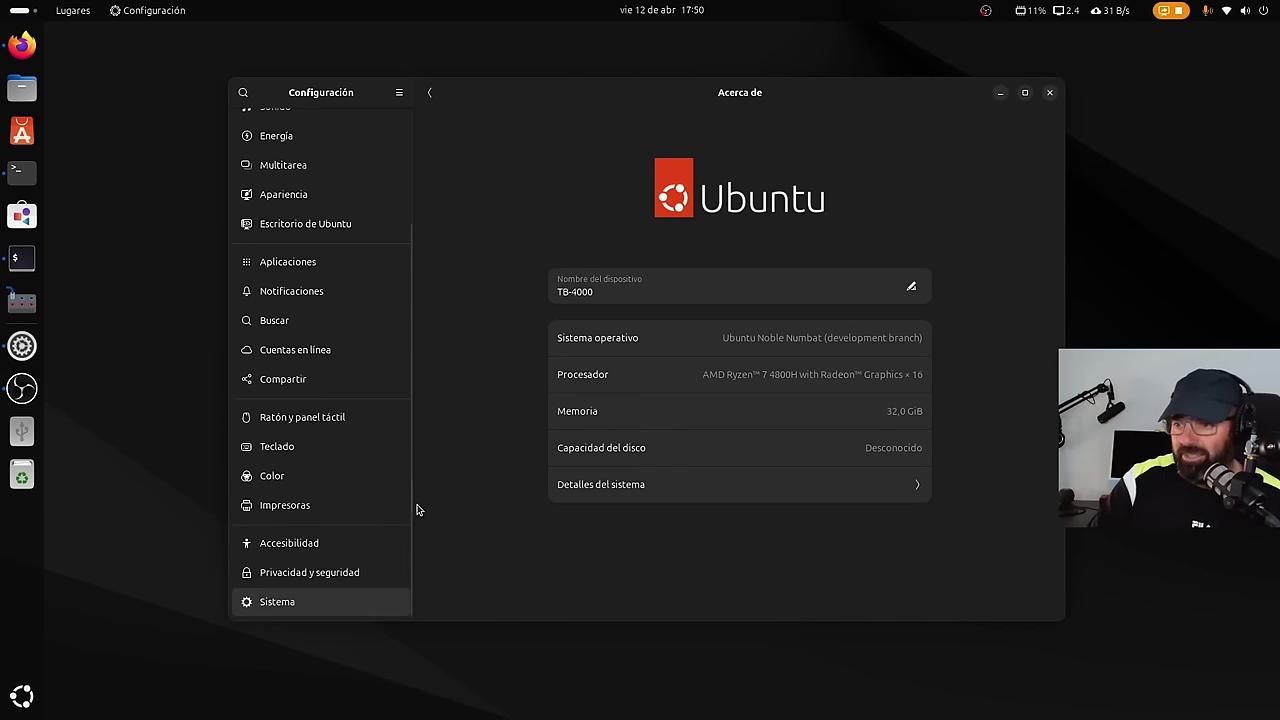
left_click(429, 92)
left_click(637, 152)
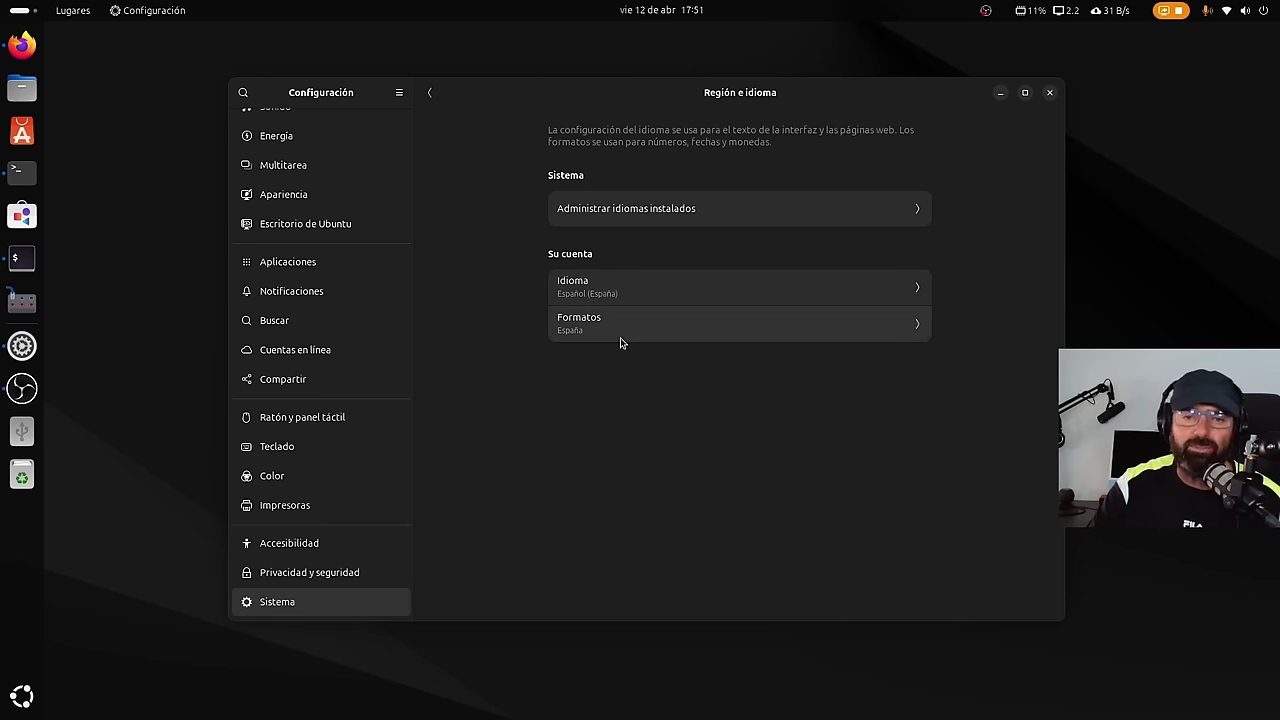
left_click(624, 300)
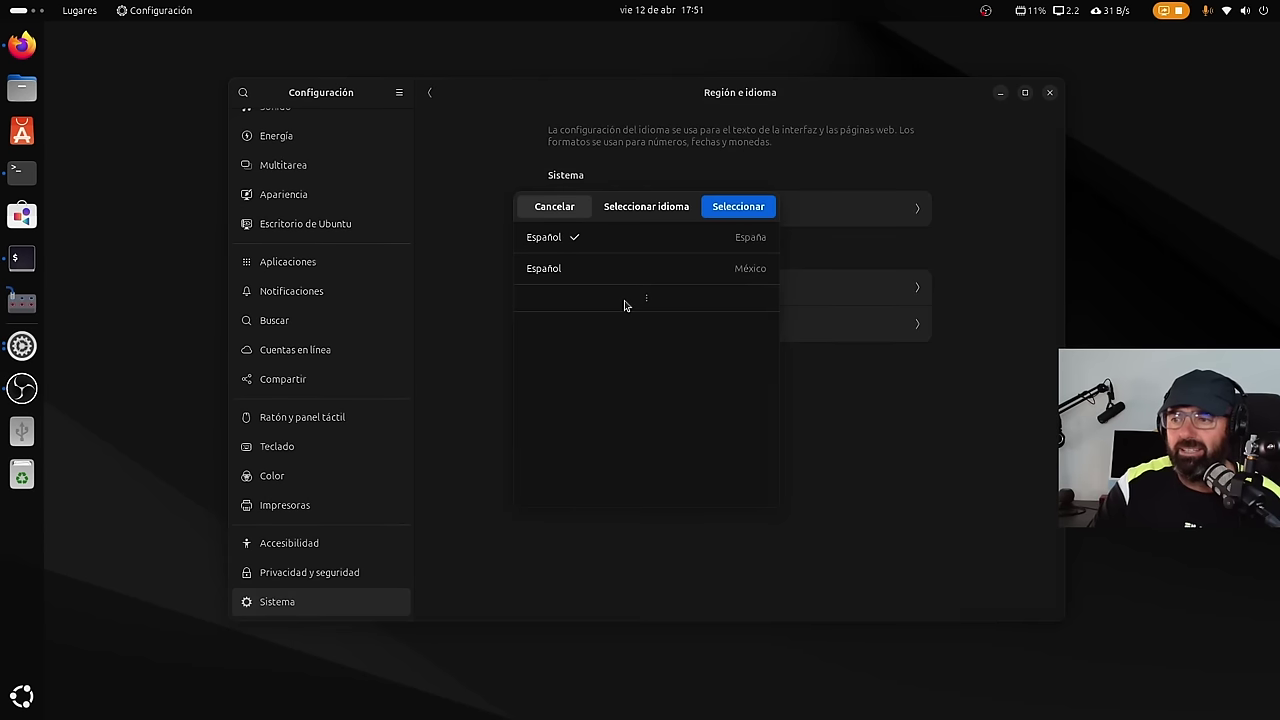
left_click(552, 216)
left_click(434, 97)
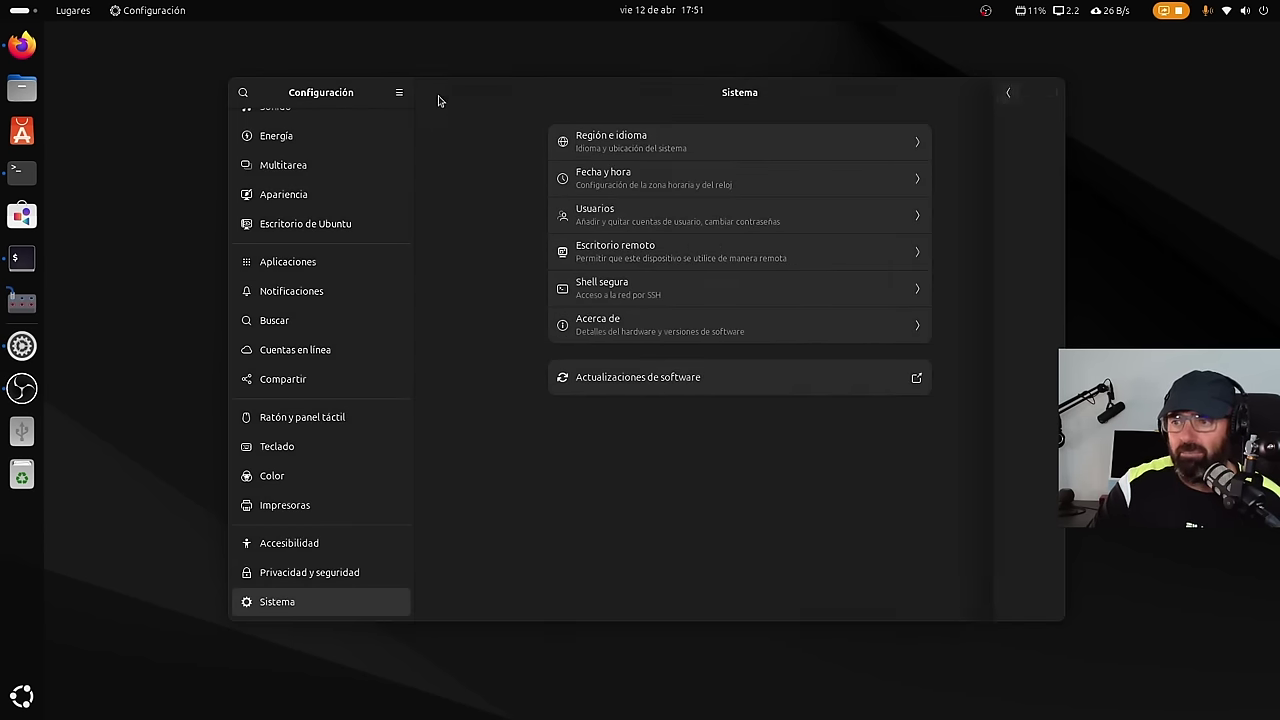
Review the Fecha y hora and Usuarios pages of the Sistema settings.
left_click(660, 190)
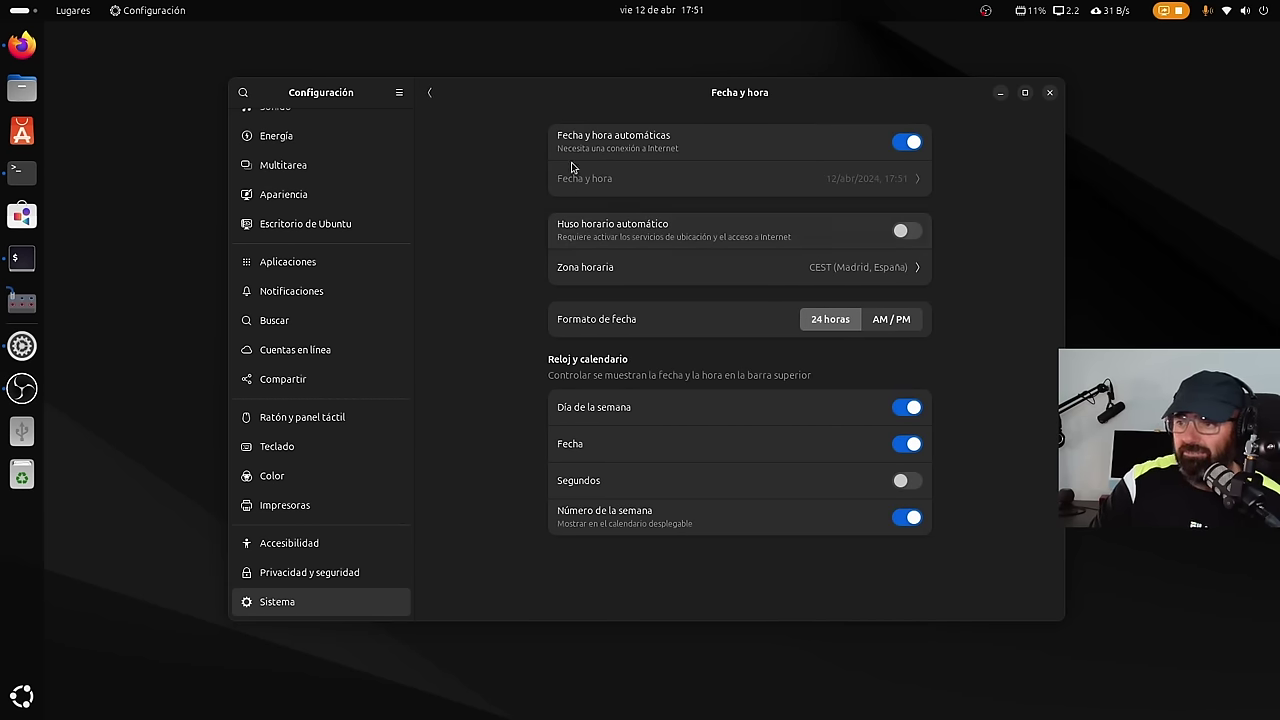
left_click(427, 97)
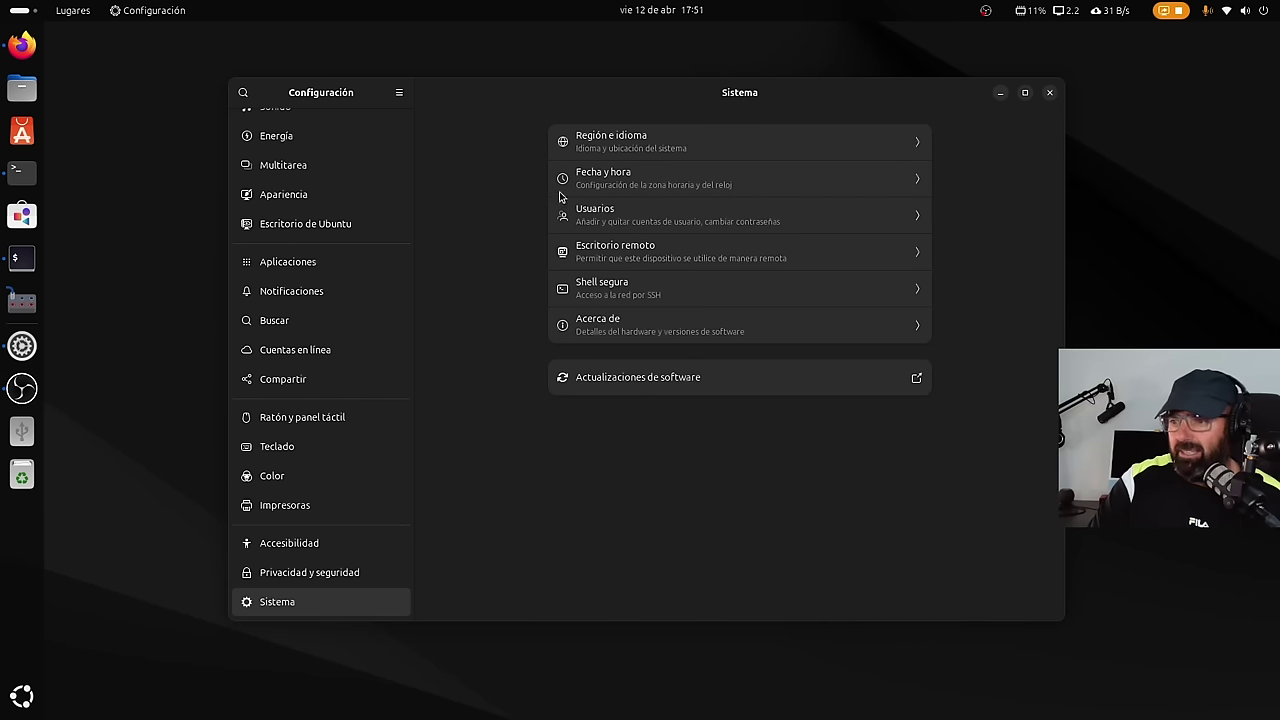
left_click(679, 334)
left_click(427, 97)
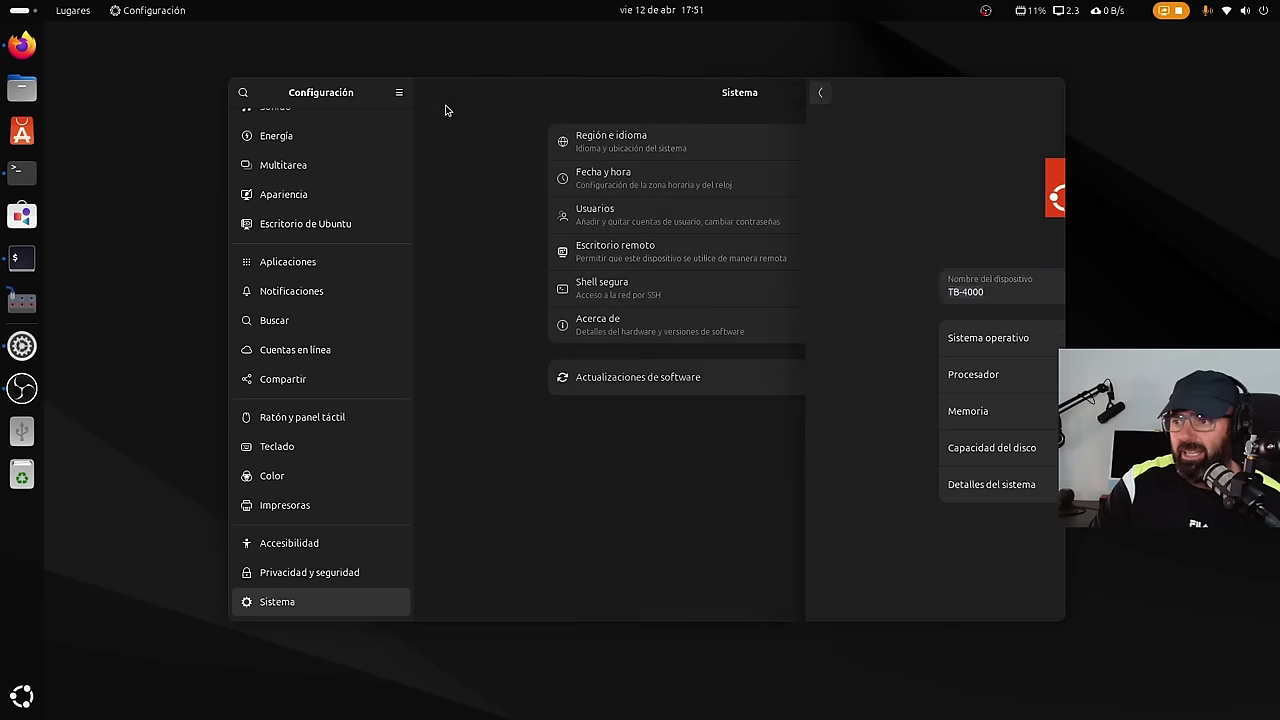
left_click(605, 229)
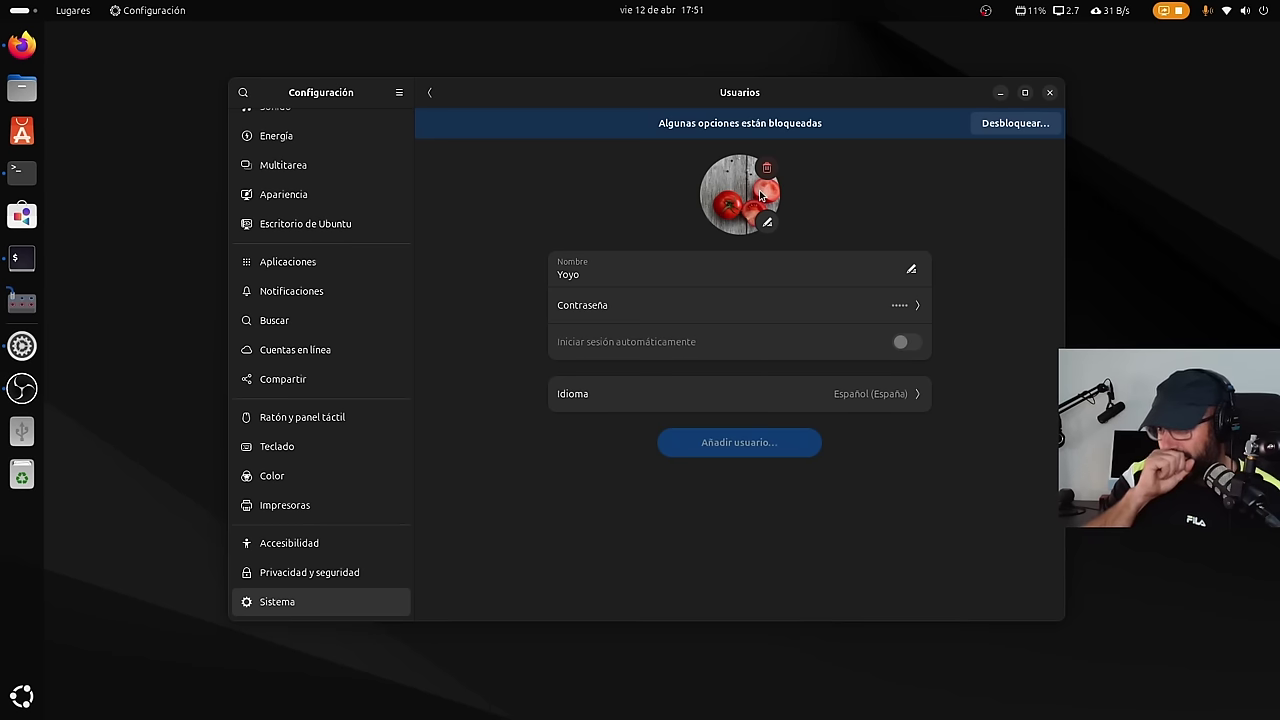
left_click(429, 93)
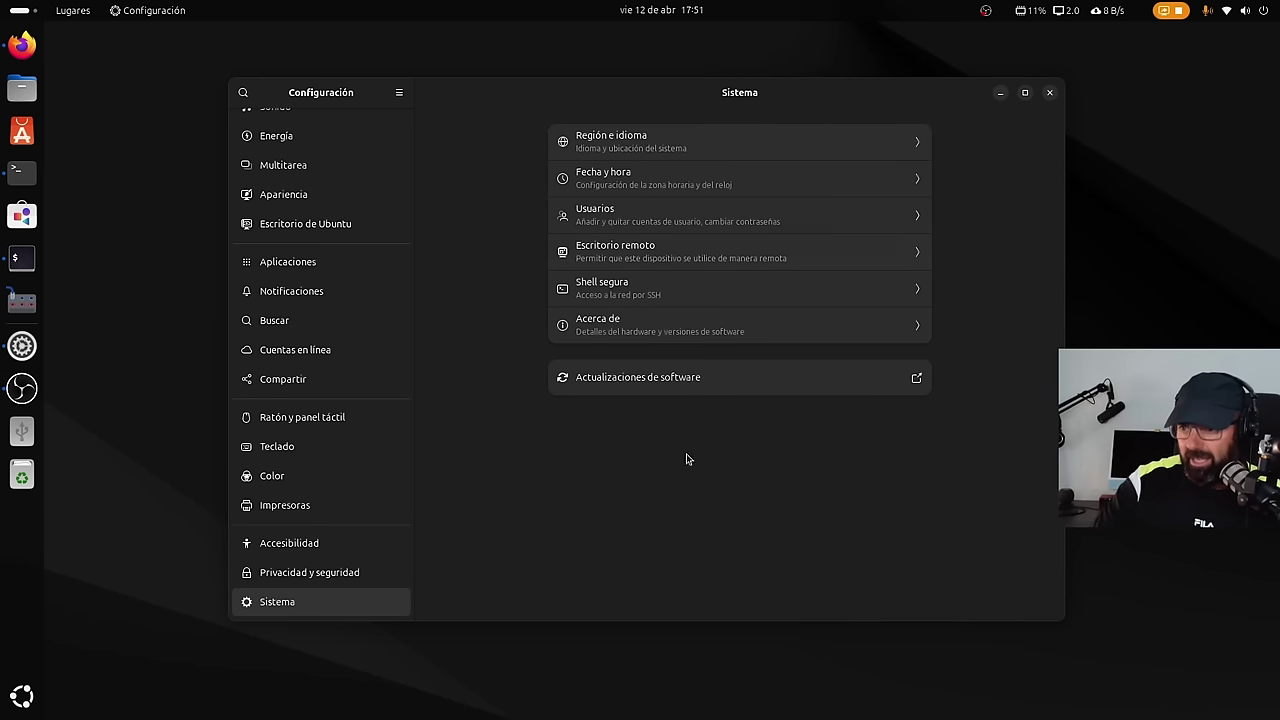
Examine the device information under Acerca de, including the full hardware and software details of the system.
left_click(666, 325)
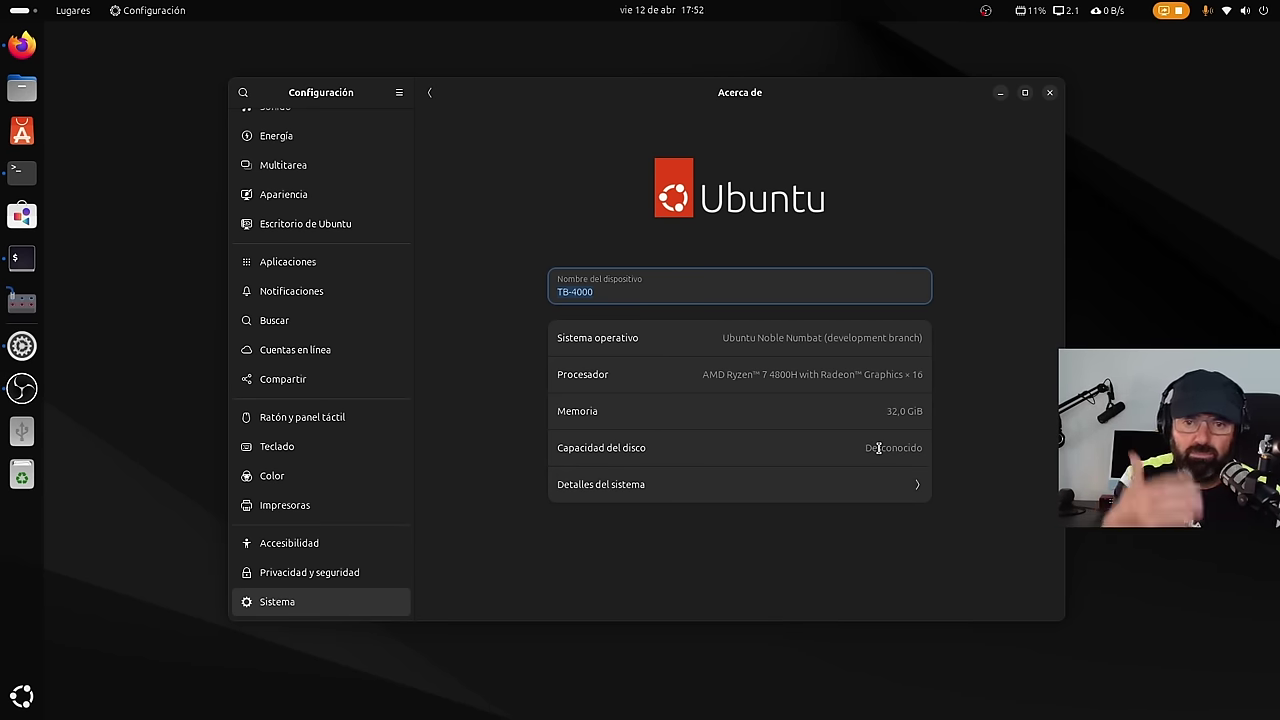
left_click(648, 490)
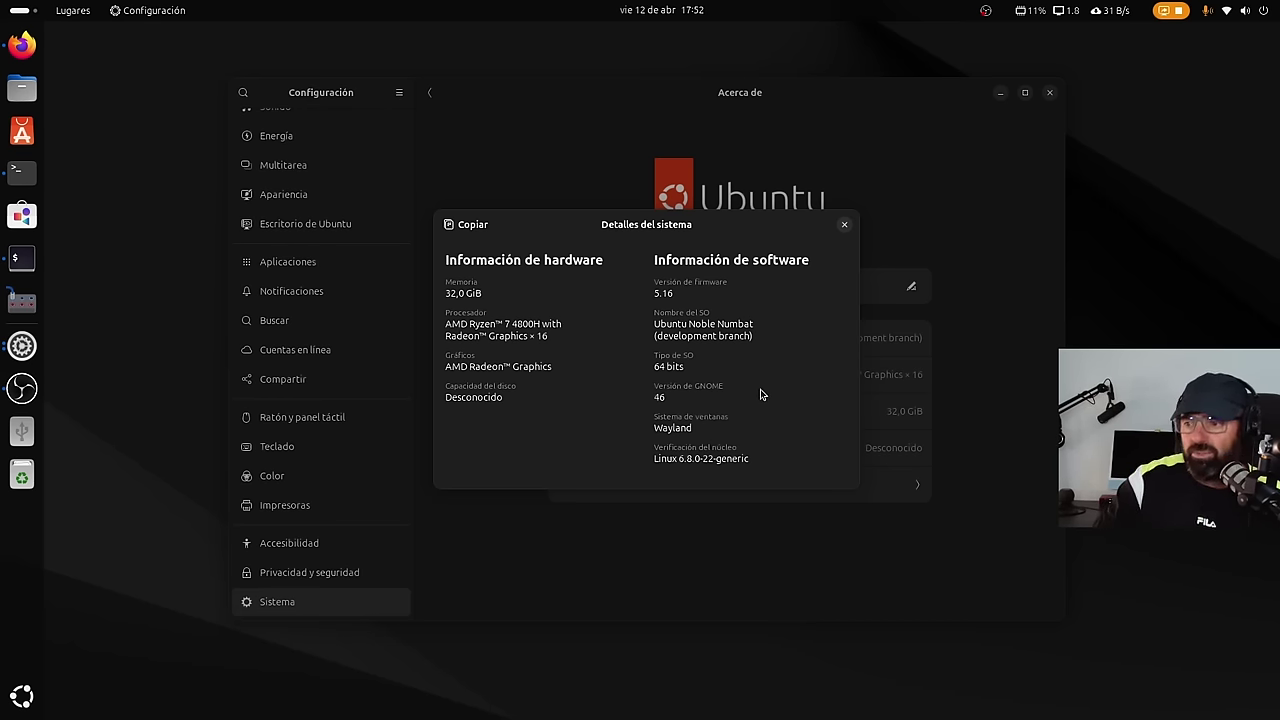
left_click(845, 225)
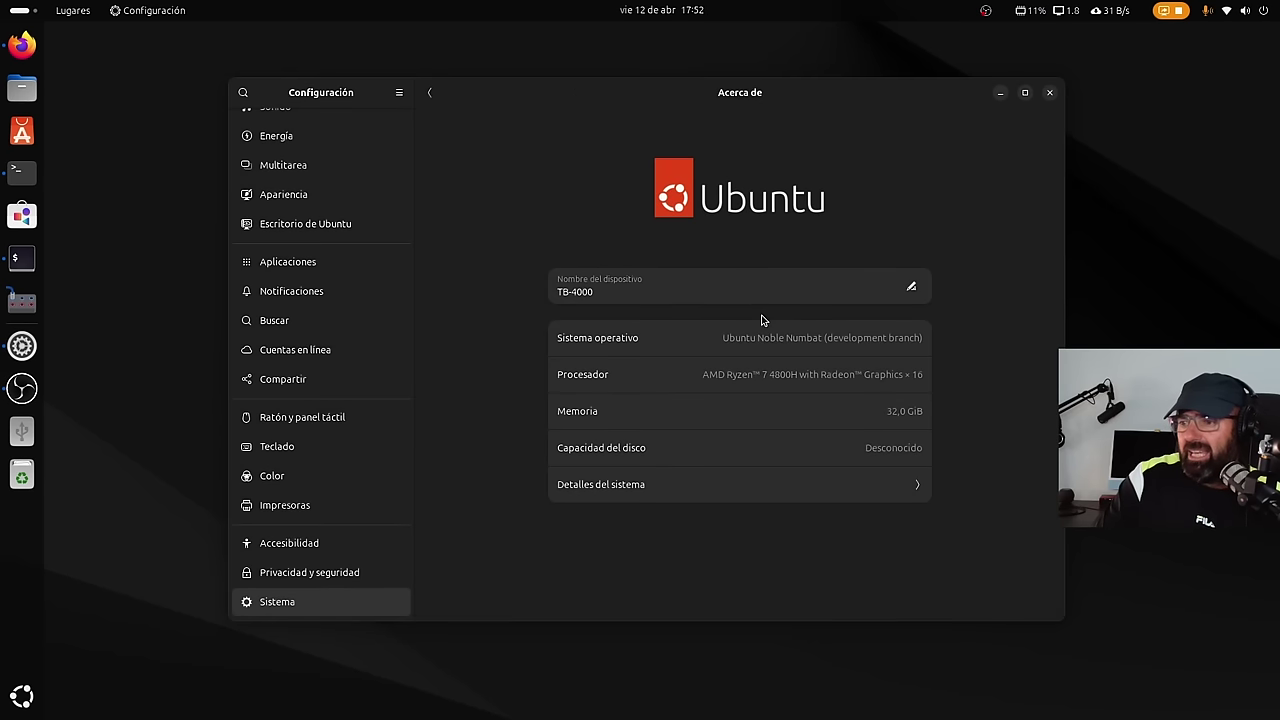
Search for "re" in the activities overview and launch the Retoques application.
left_click(19, 10)
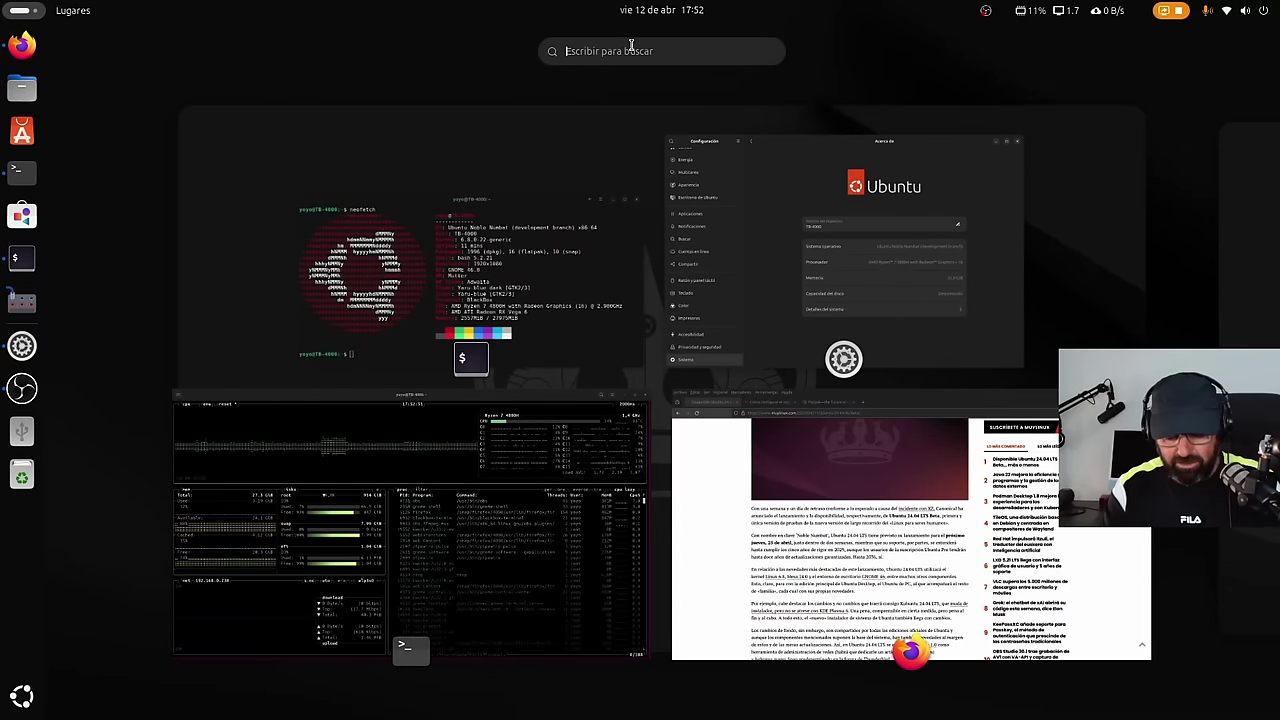
type("re")
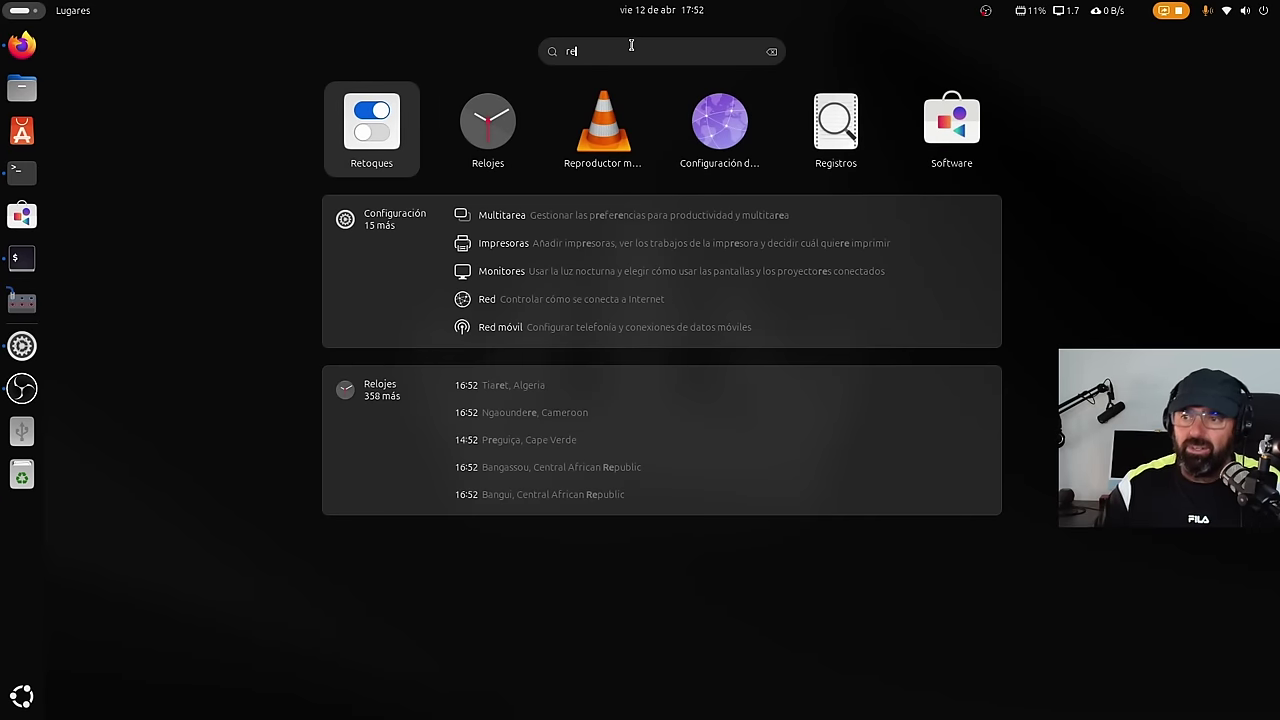
key("Return")
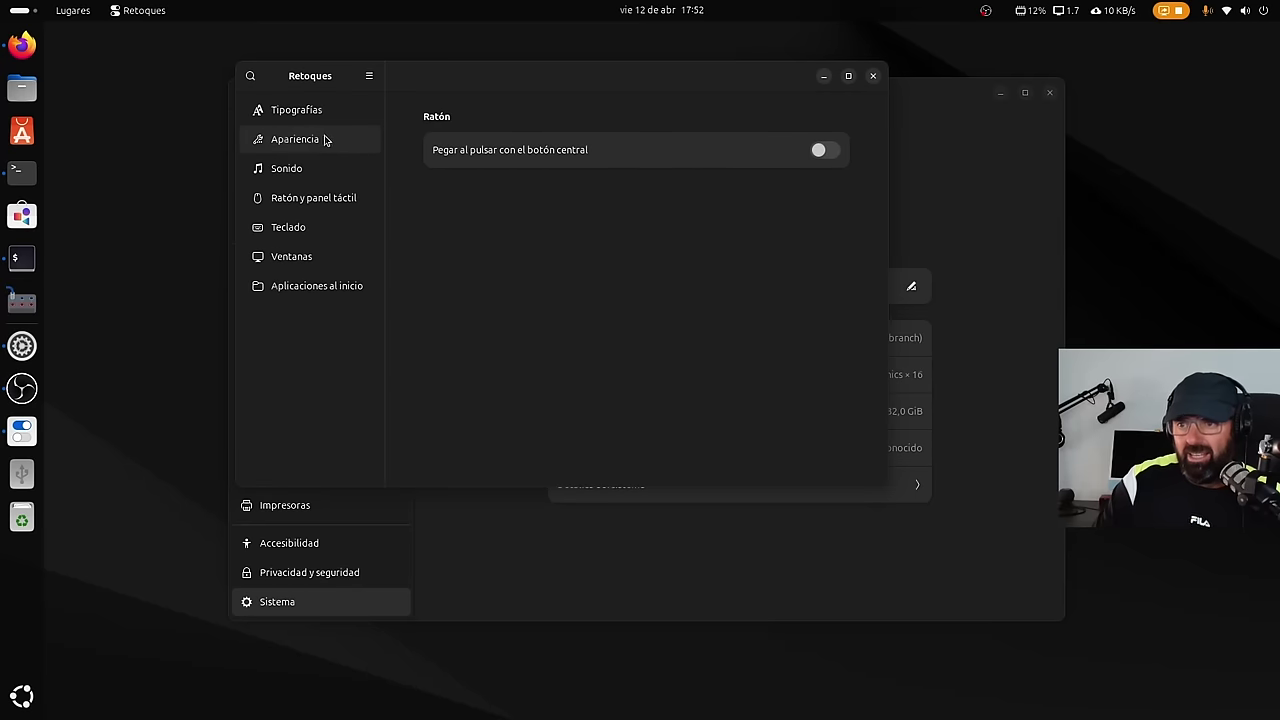
Review the Tipografías and Apariencia options in Retoques and close the application.
left_click(298, 111)
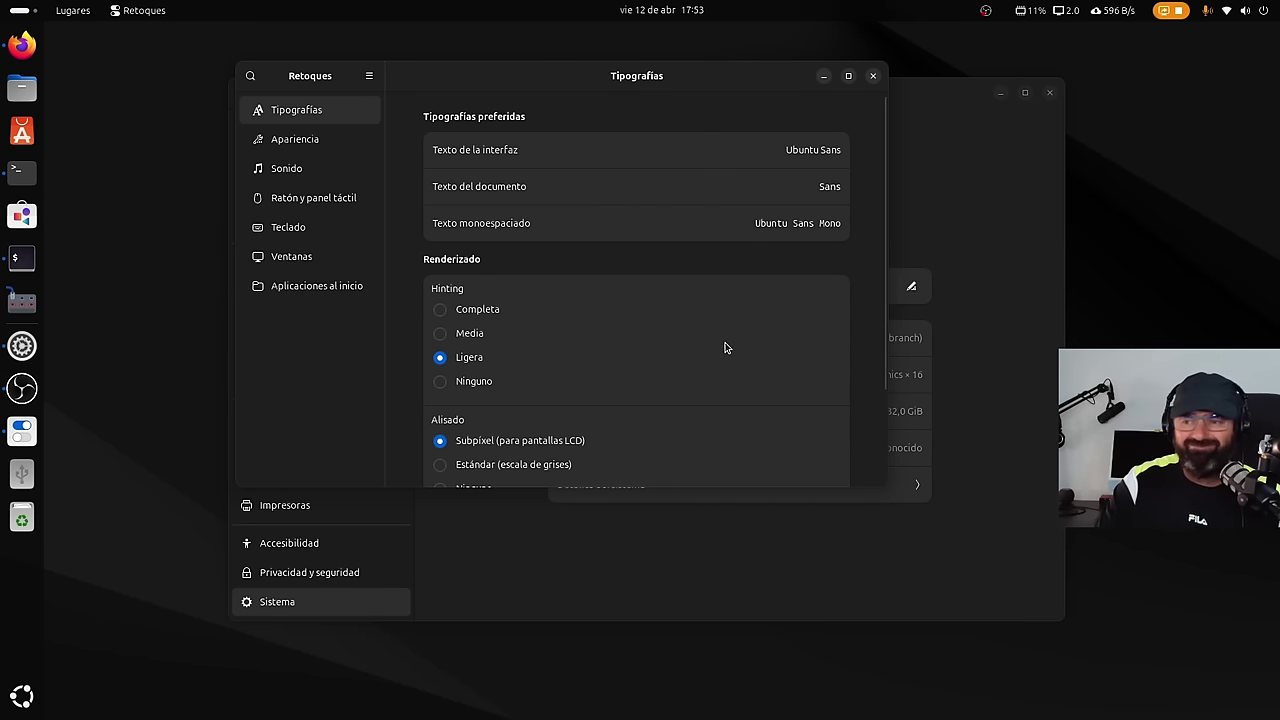
scroll(726, 345, "down", 1)
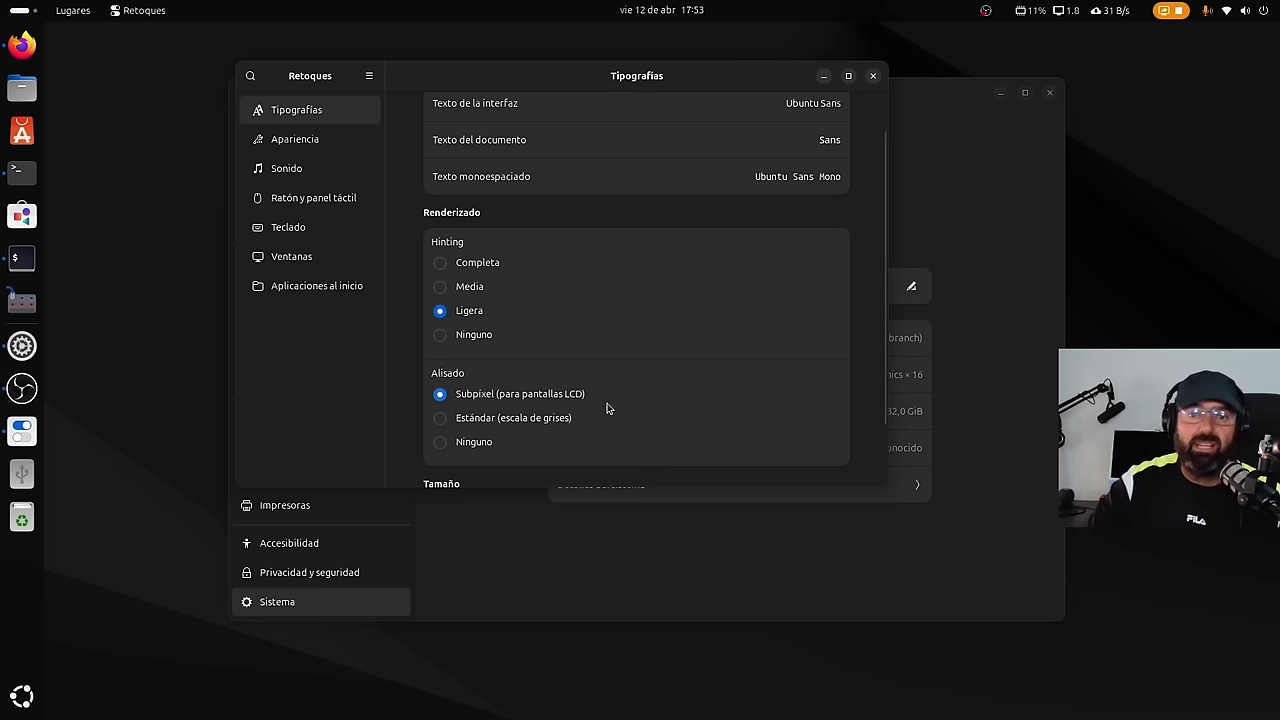
scroll(849, 331, "down", 2)
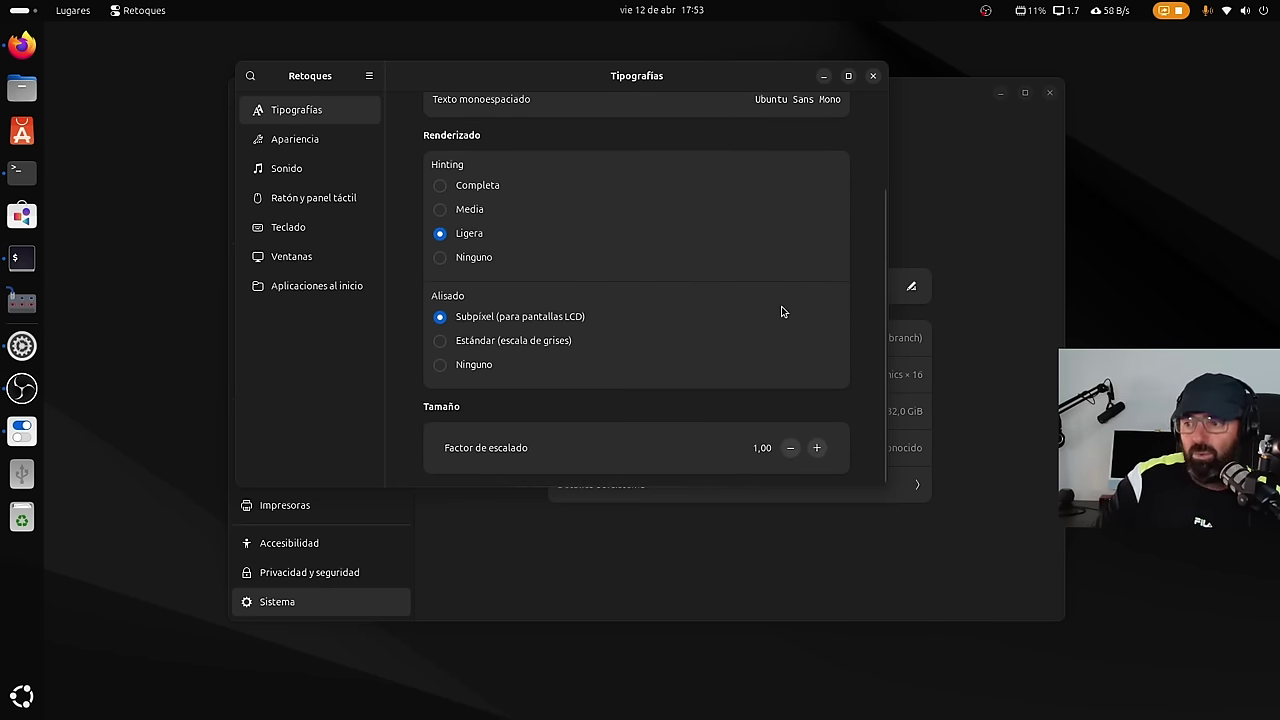
scroll(712, 314, "up", 2)
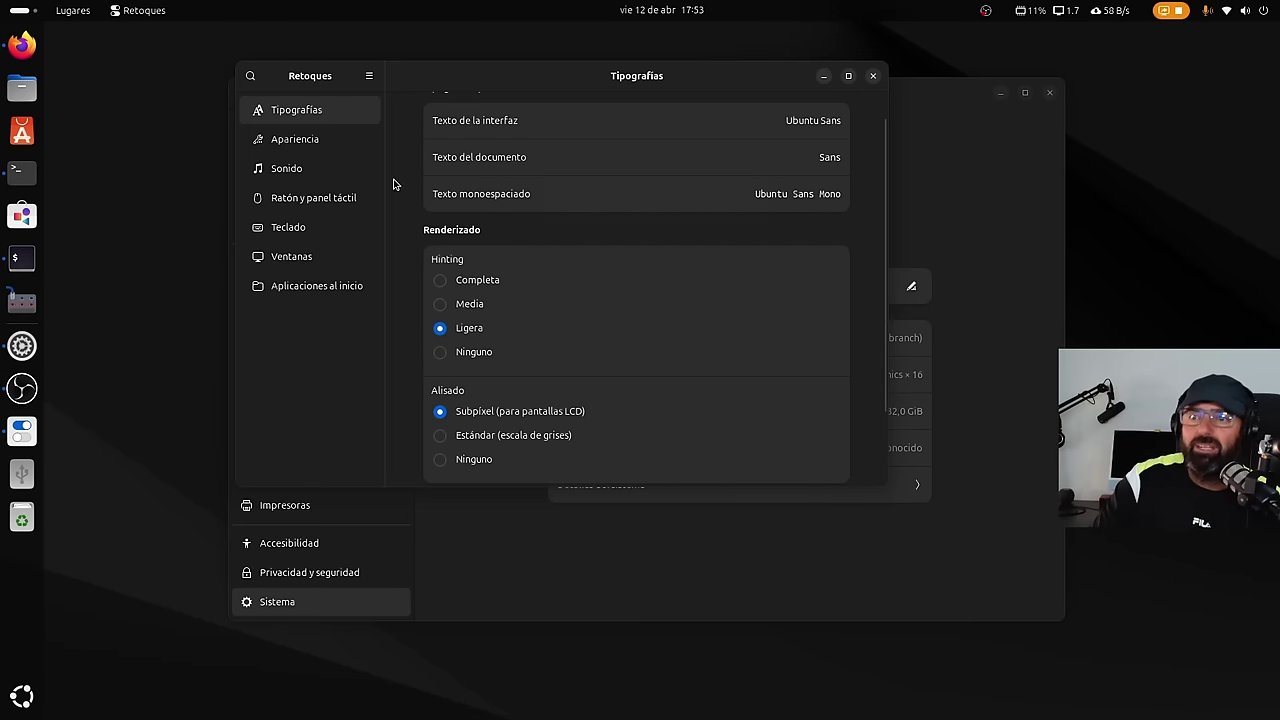
left_click(294, 138)
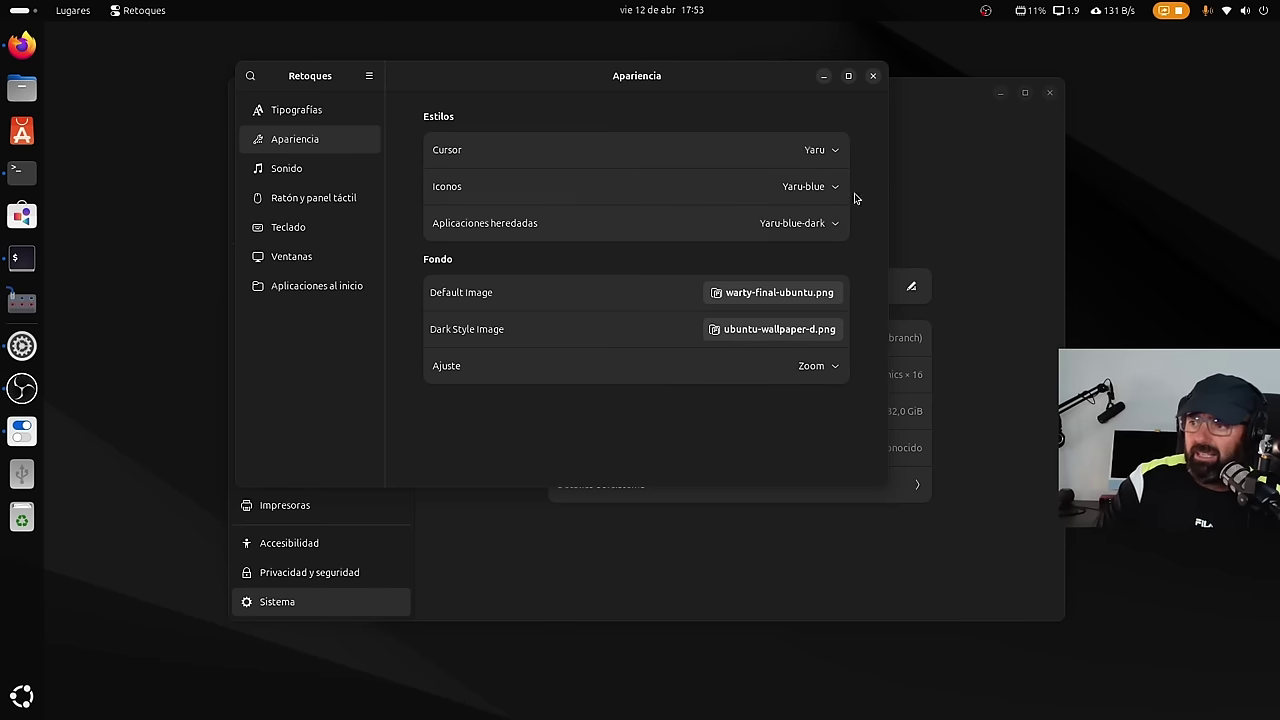
left_click(872, 77)
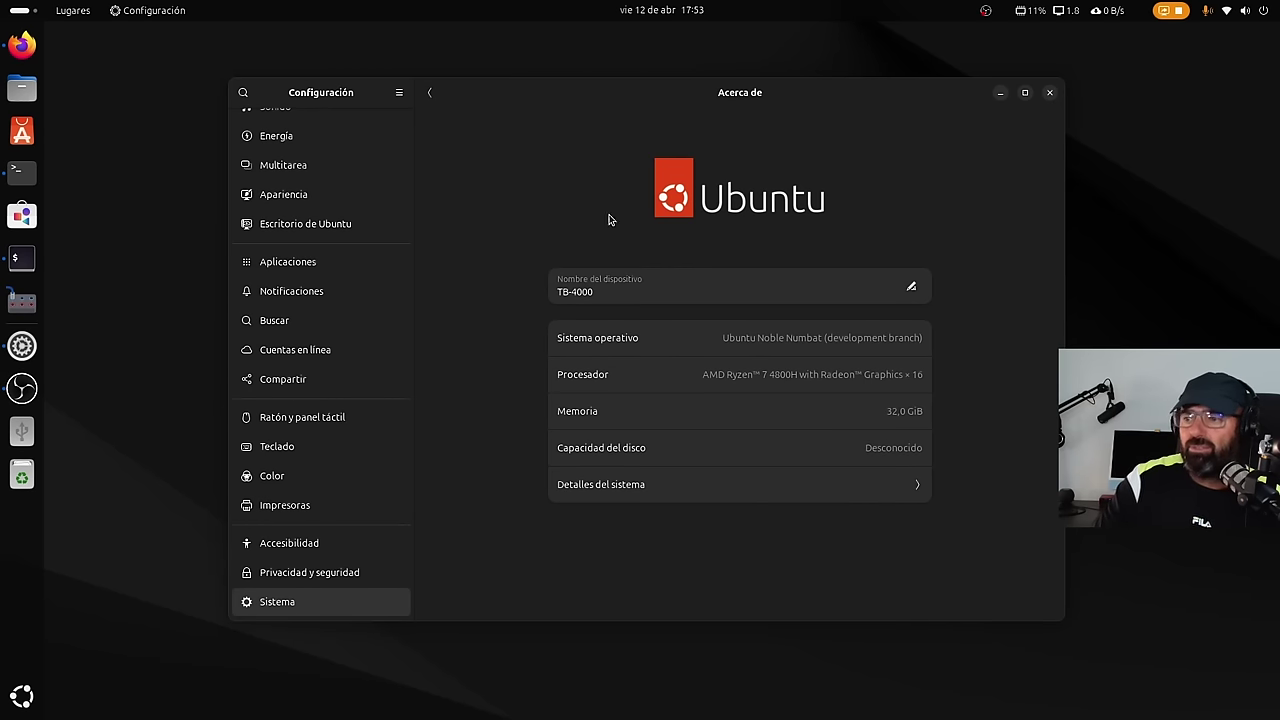
Show the Apariencia page in the system settings and check the quick settings for the same accent colour.
scroll(300, 218, "up", 1)
scroll(300, 217, "up", 2)
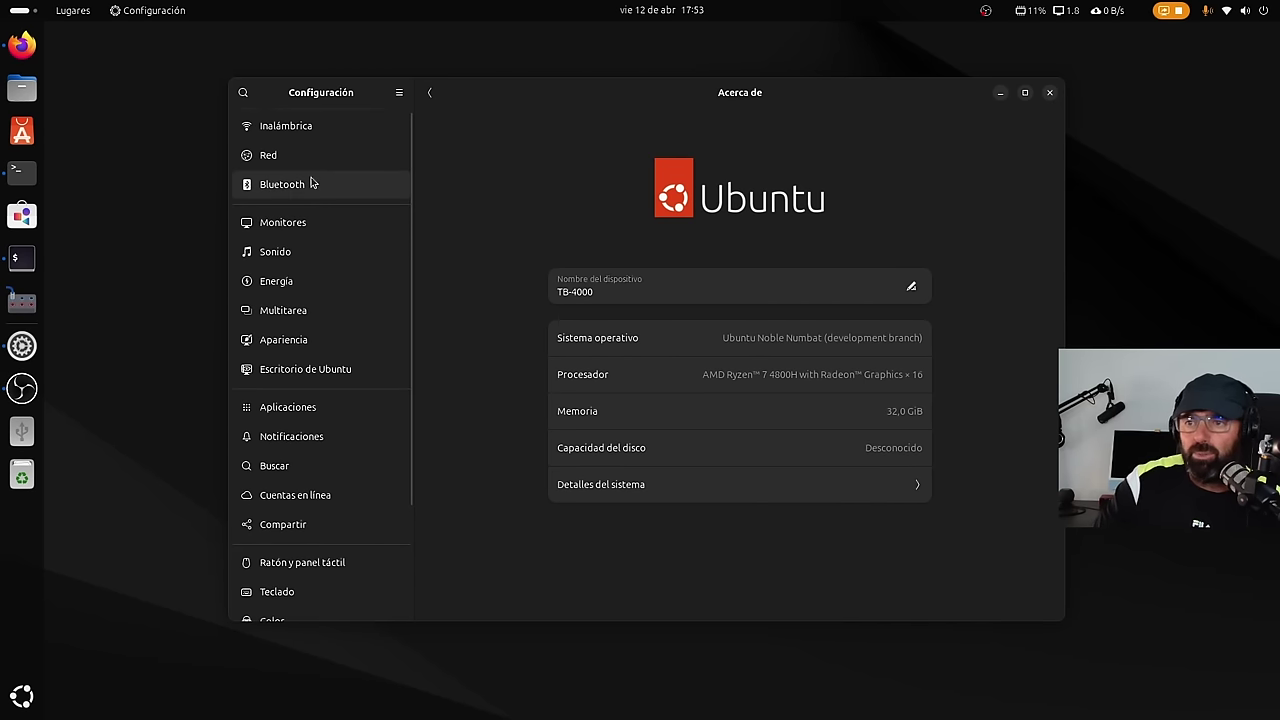
left_click(281, 345)
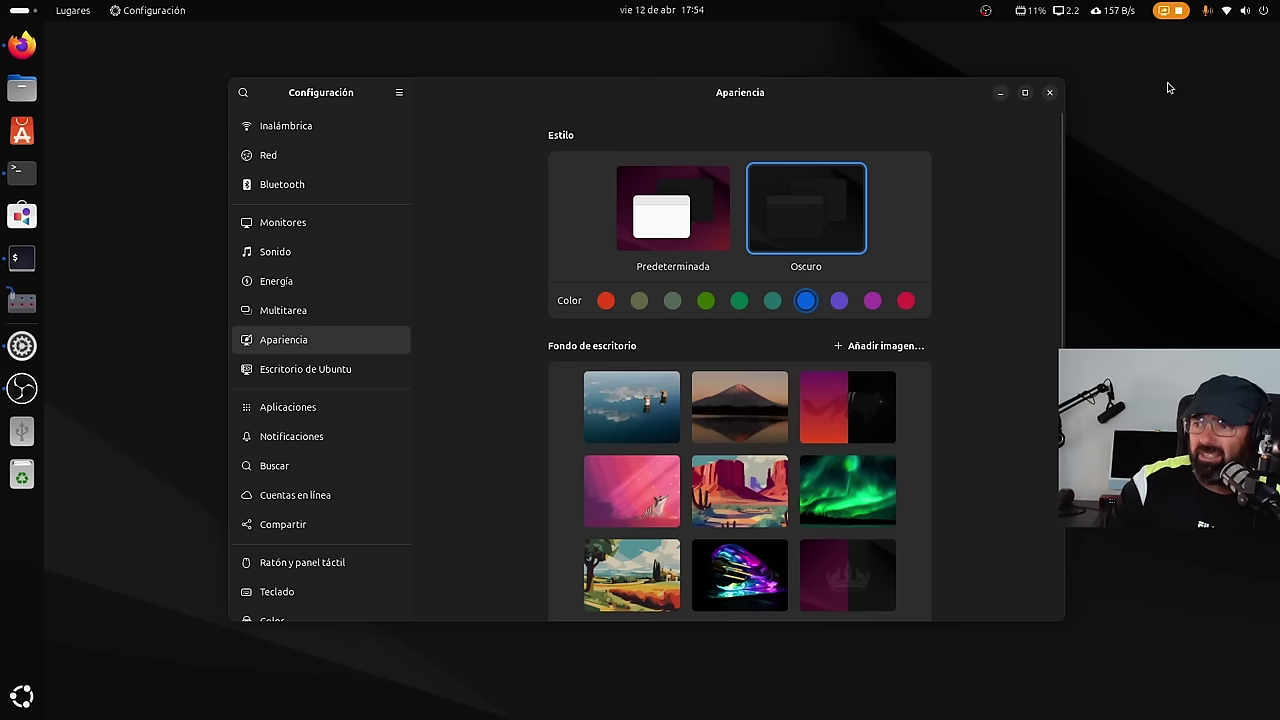
left_click(1240, 12)
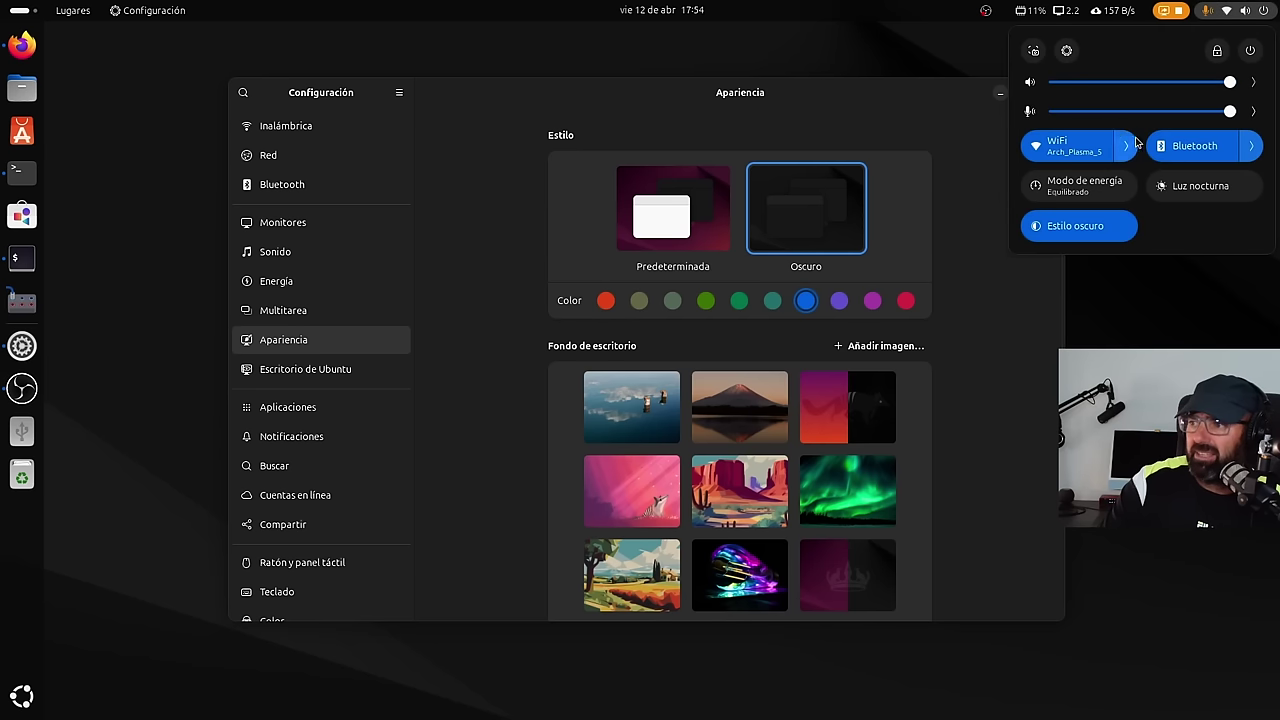
left_click(997, 416)
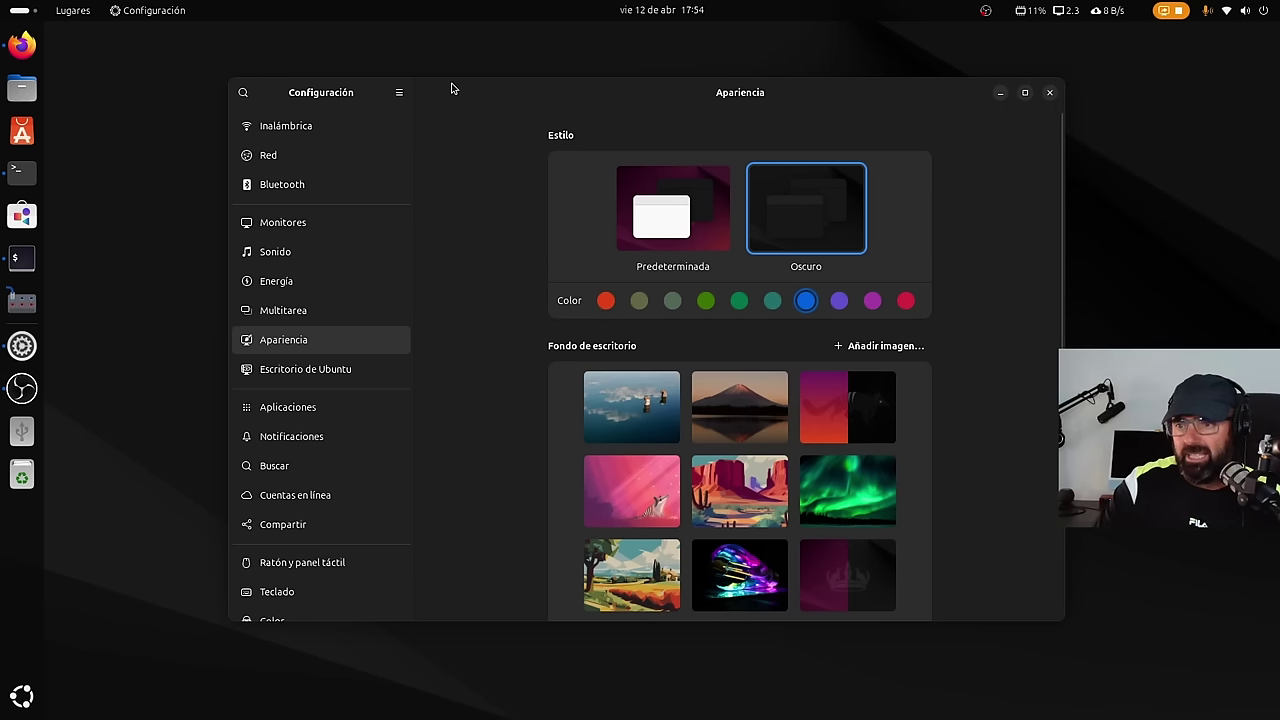
Look through the settings categories and the available desktop backgrounds, and minimise the settings window.
left_click_drag(452, 85, 408, 64)
scroll(281, 357, "down", 3)
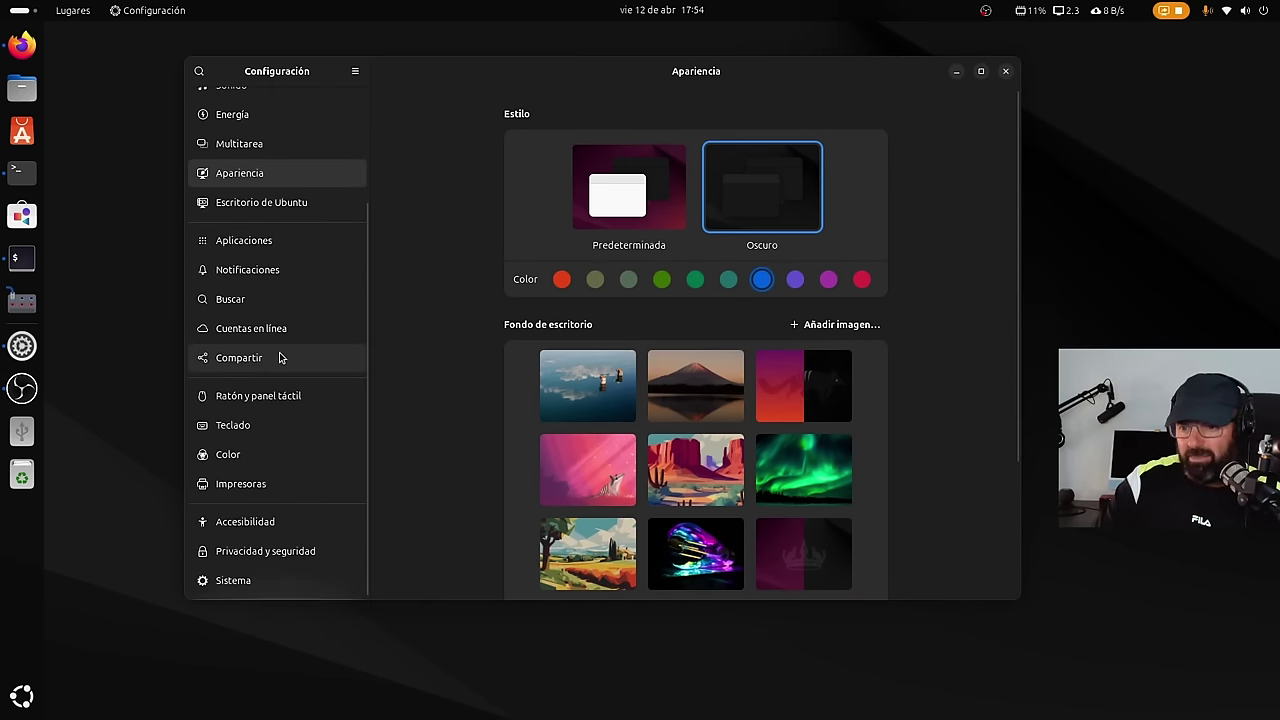
scroll(281, 357, "up", 3)
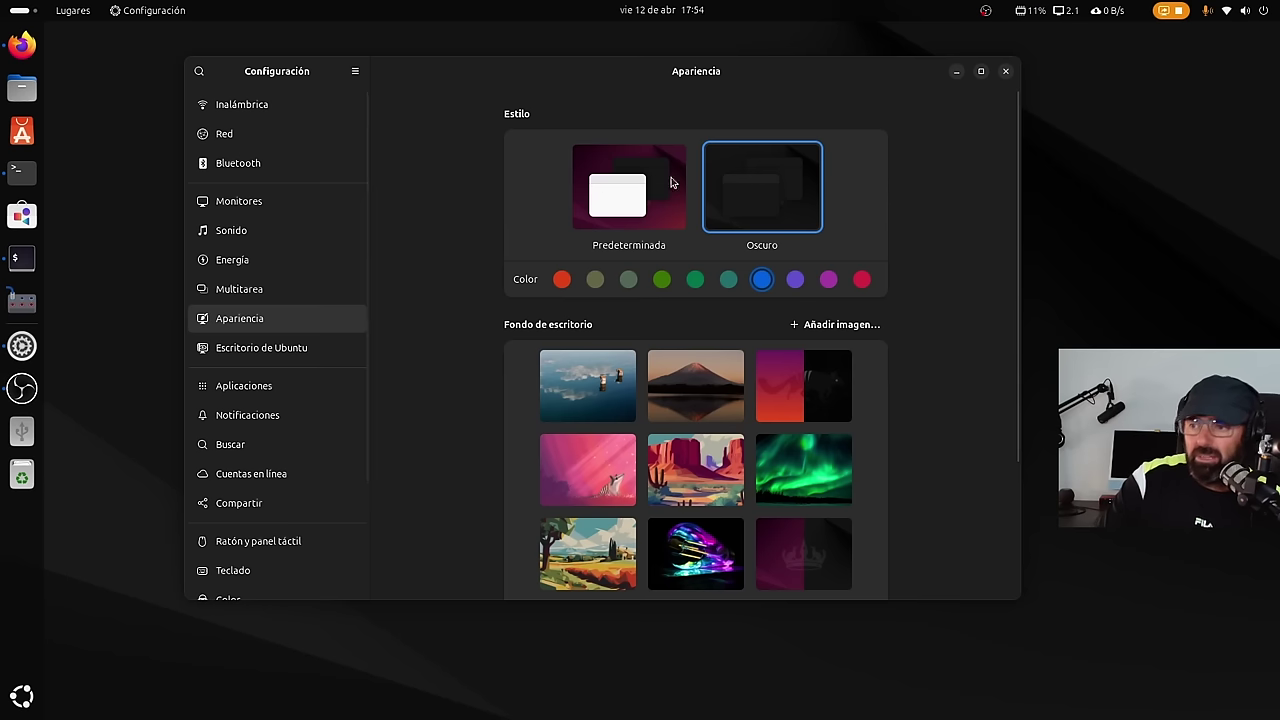
scroll(840, 420, "down", 3)
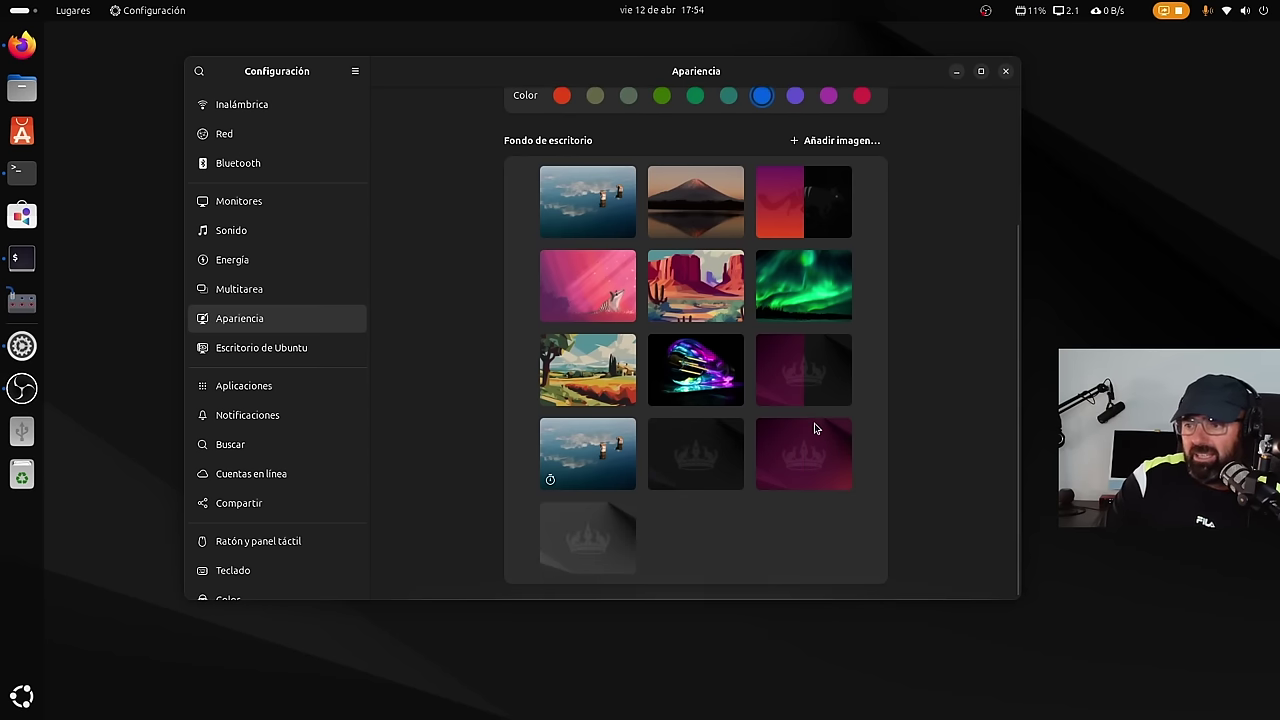
scroll(817, 428, "up", 3)
scroll(860, 420, "down", 3)
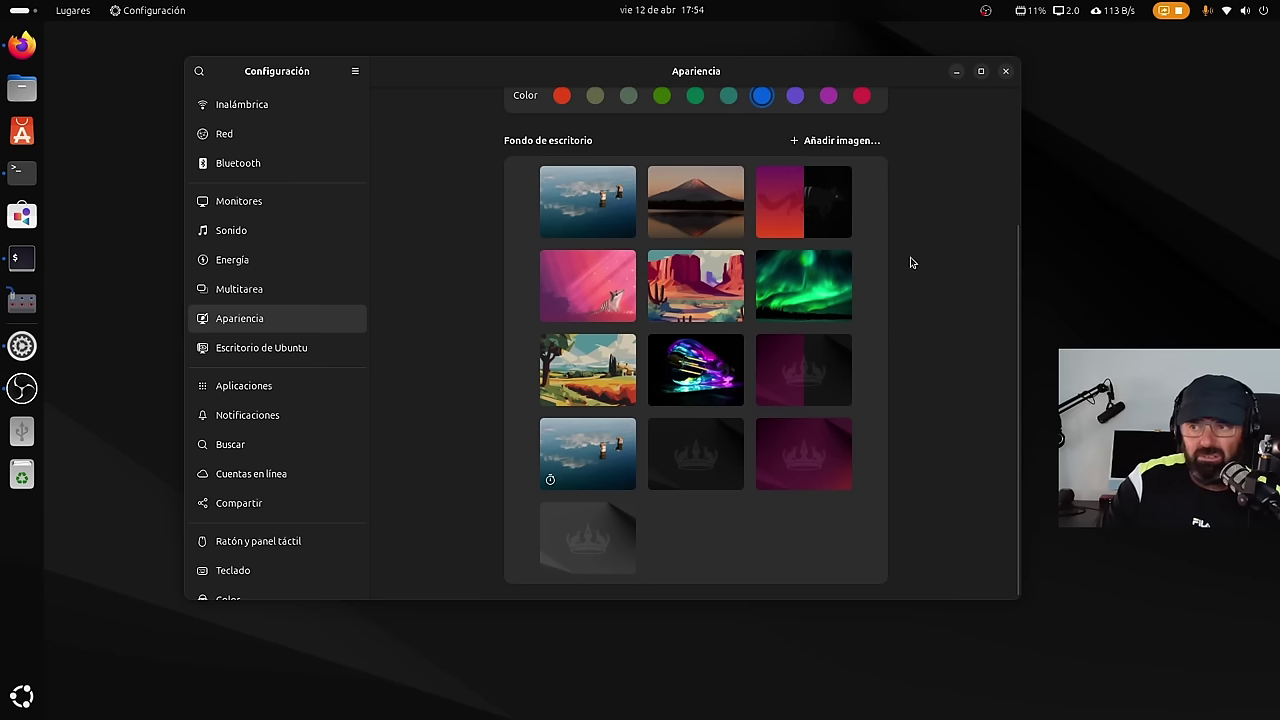
left_click(958, 72)
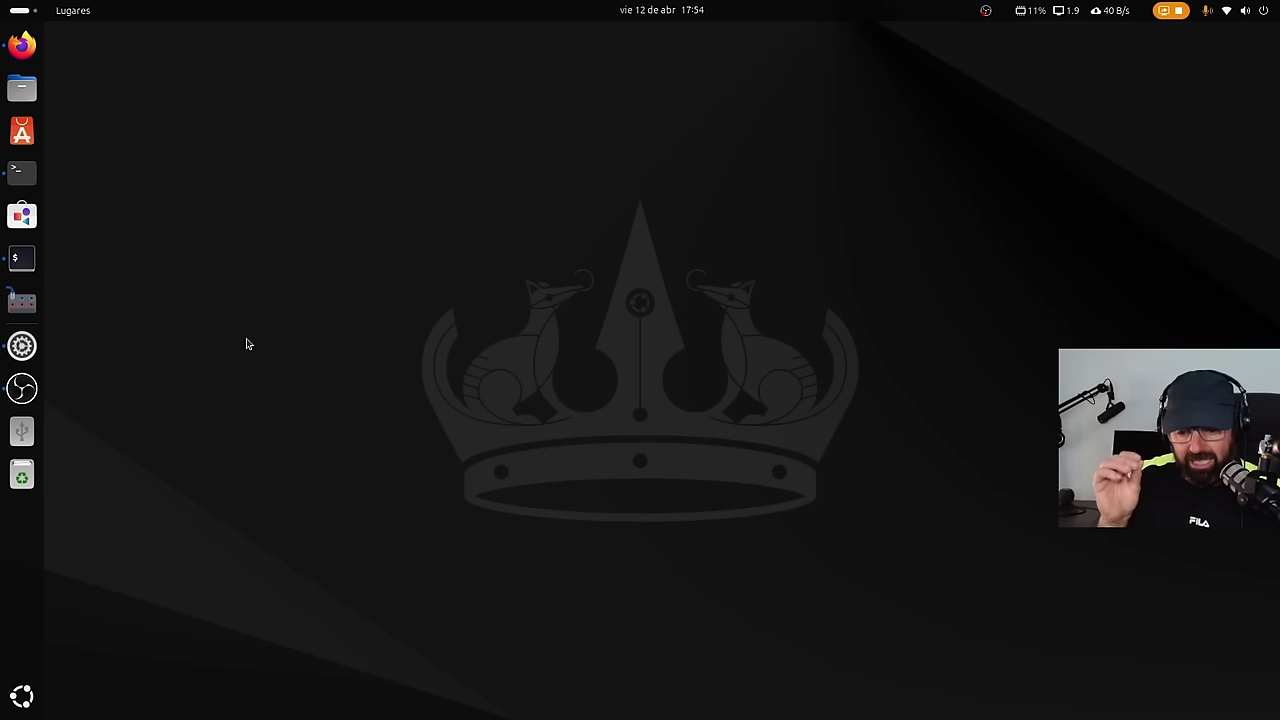
Open the Centro de aplicaciones, move its window towards the middle of the desktop and browse the featured apps under Explorar.
left_click(26, 128)
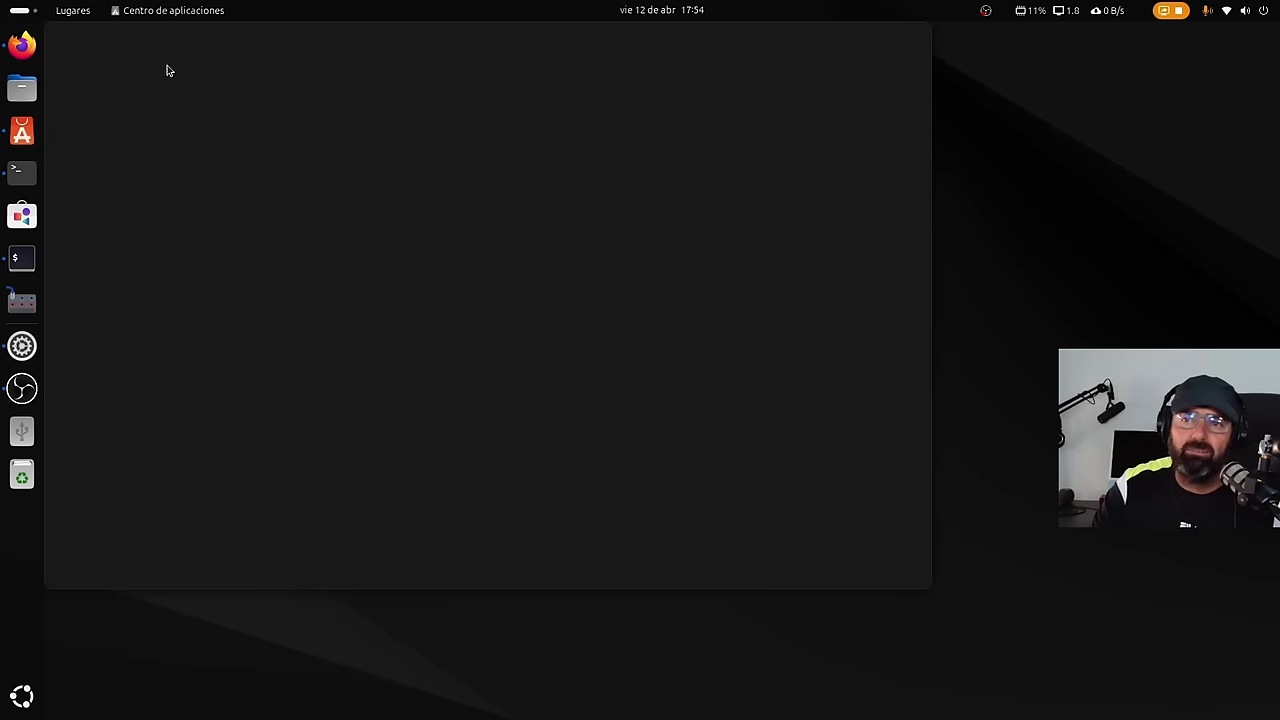
left_click_drag(303, 37, 458, 119)
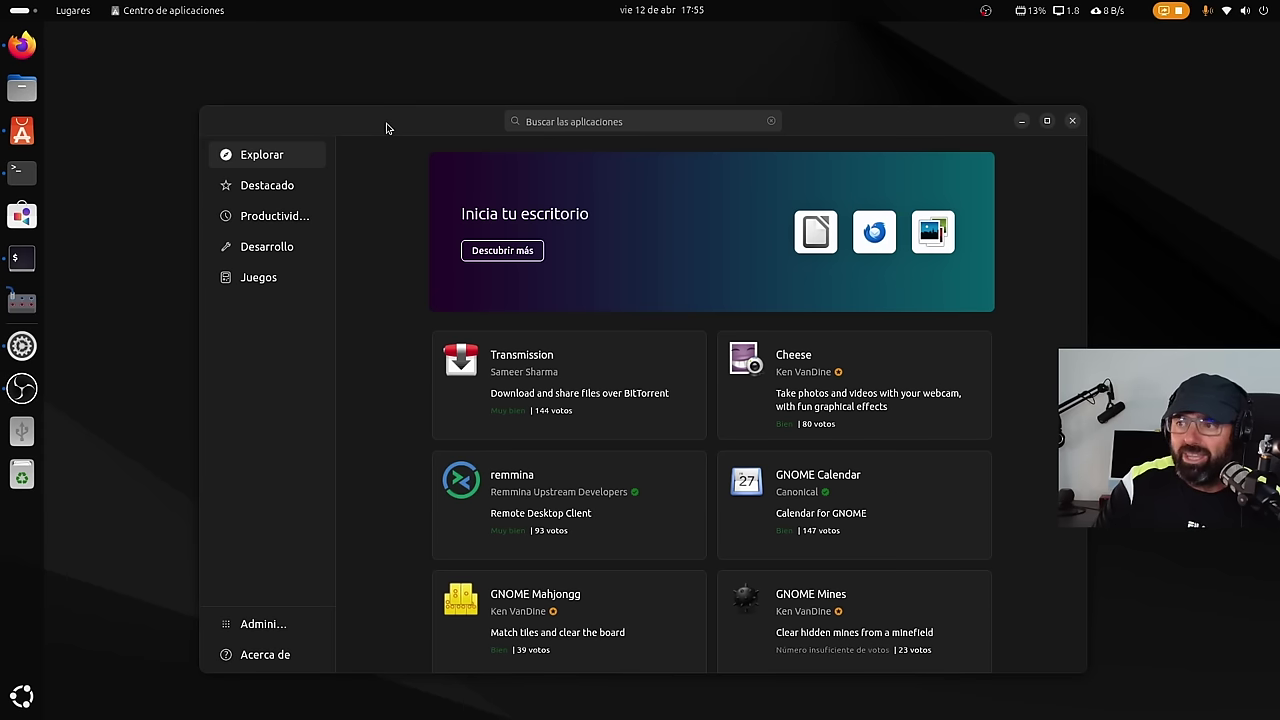
left_click_drag(388, 128, 349, 83)
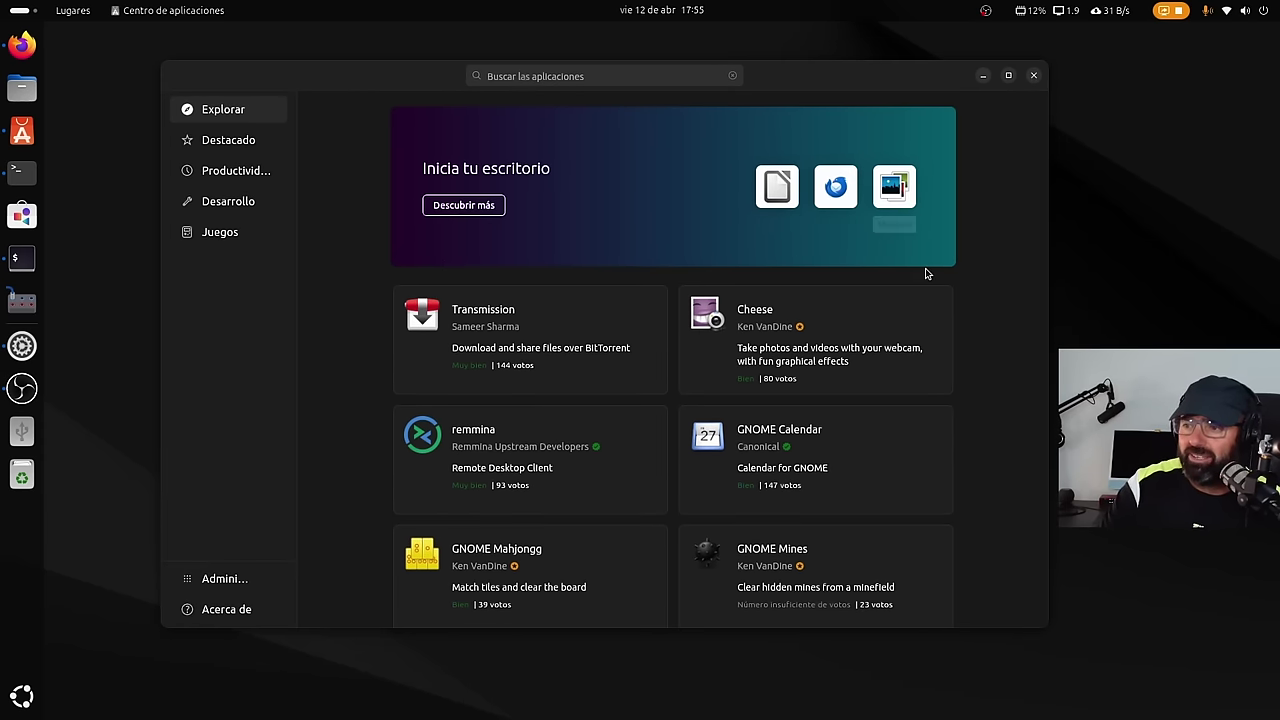
scroll(760, 410, "down", 2)
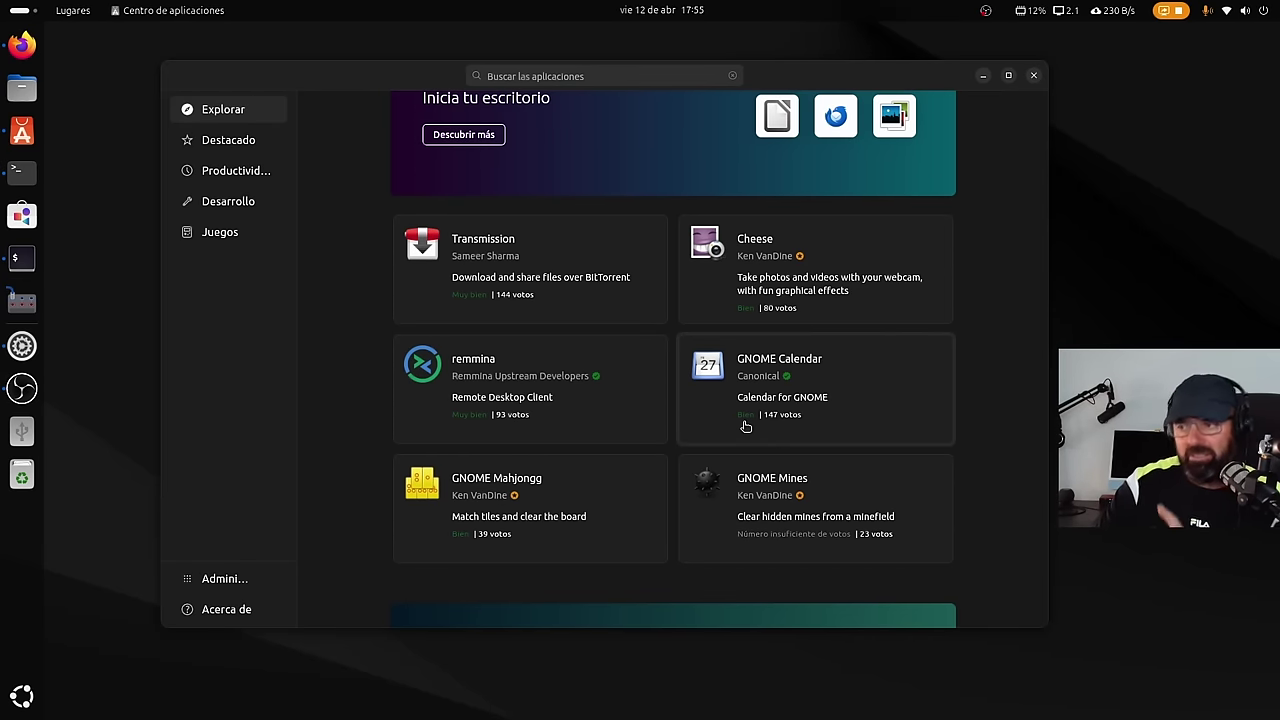
Browse the remaining featured apps under Explorar down to the Categorías list and the productivity collection.
scroll(877, 390, "down", 5)
scroll(870, 390, "down", 15)
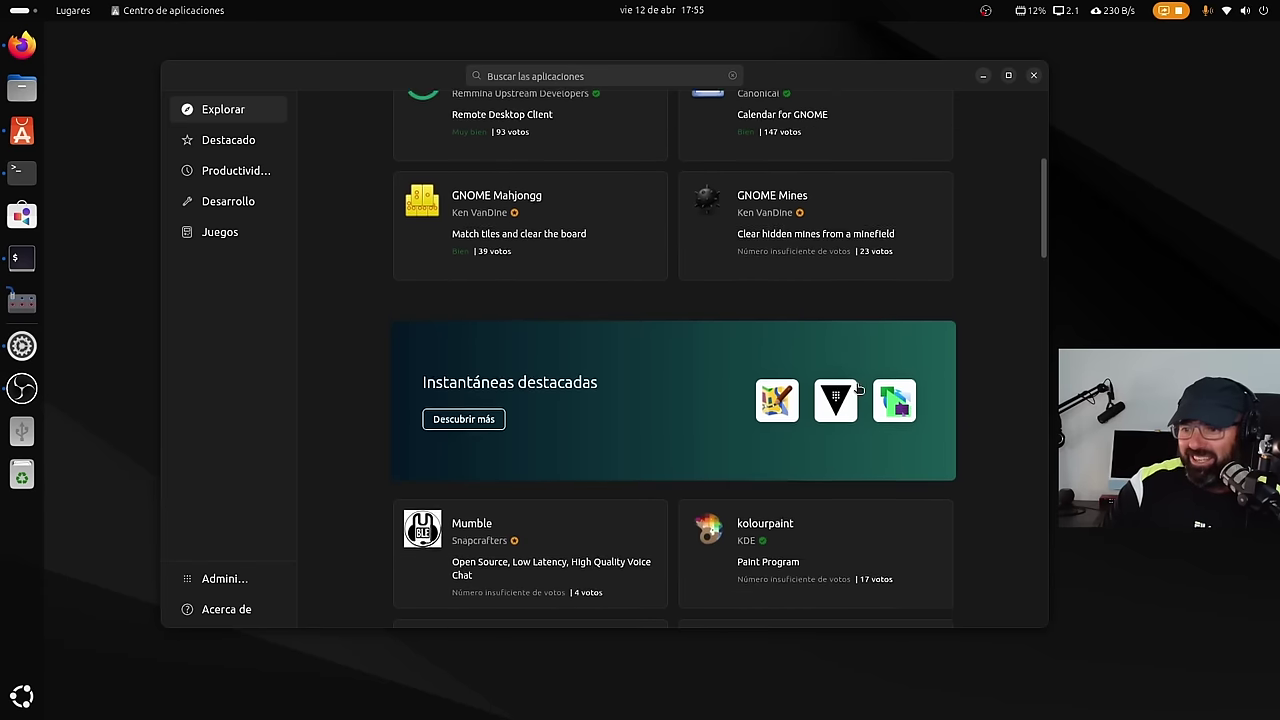
scroll(843, 400, "down", 20)
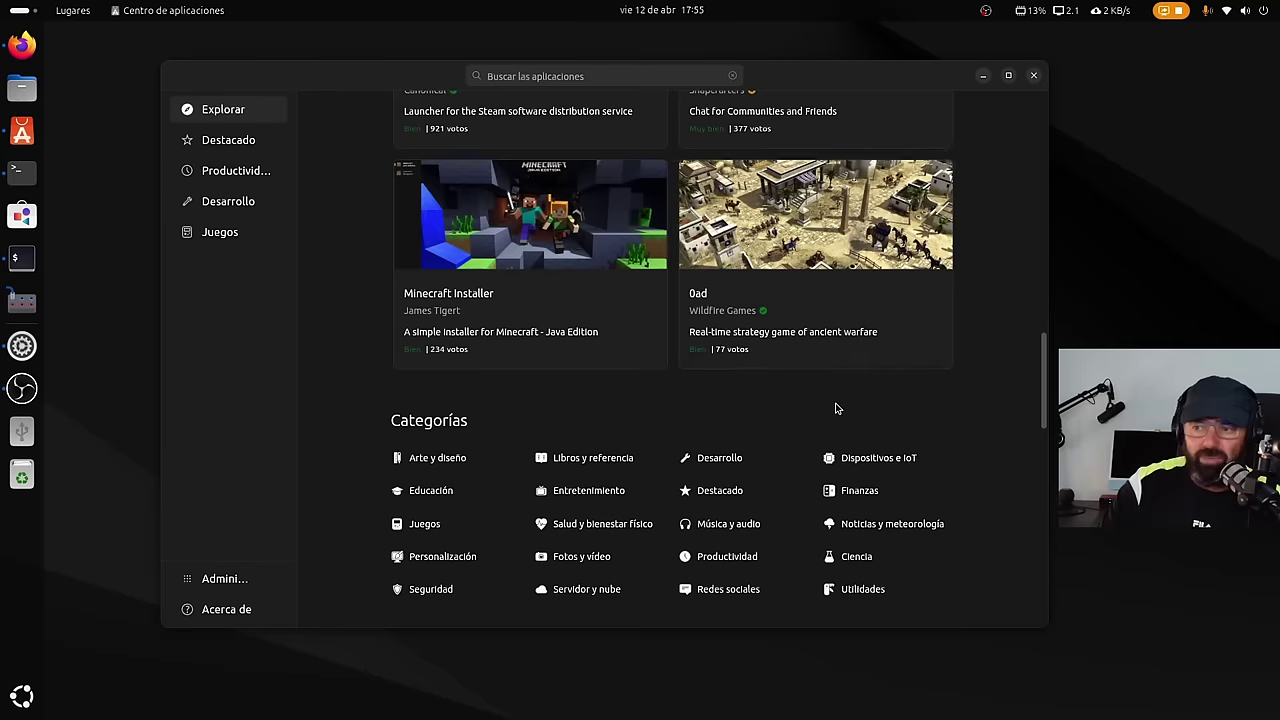
scroll(705, 468, "down", 12)
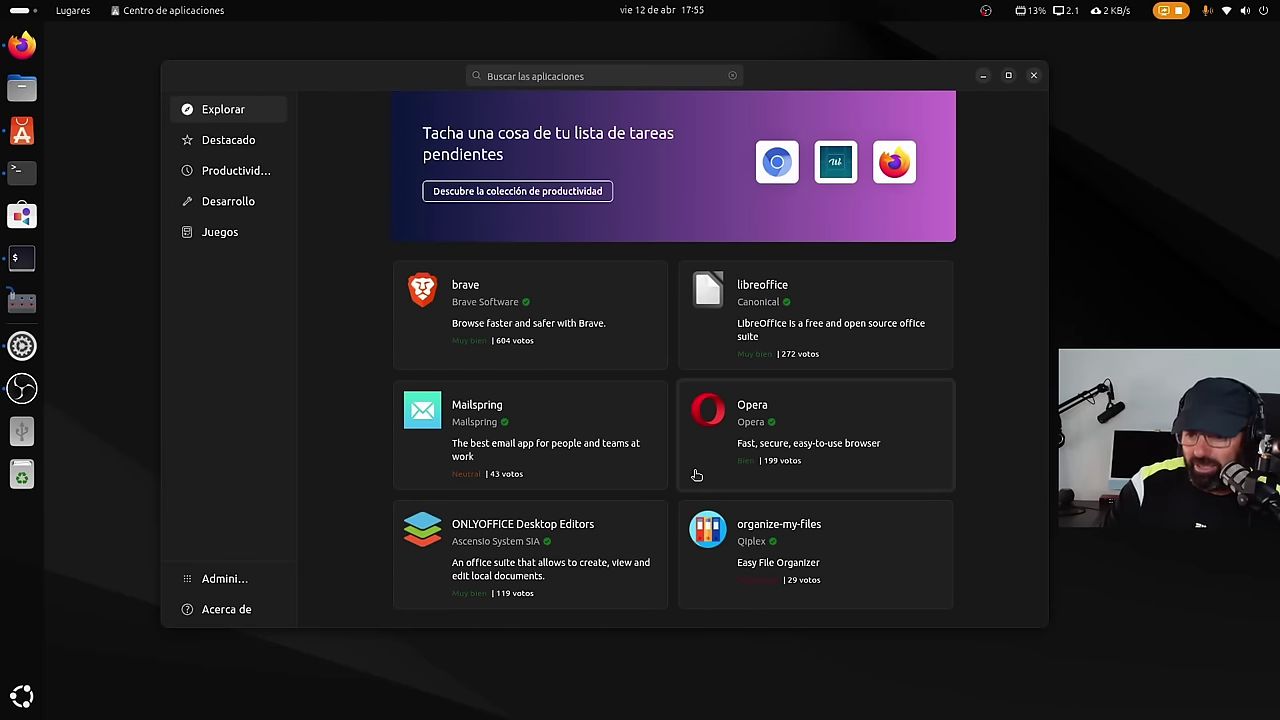
scroll(697, 475, "up", 10)
Show the Destacado category and look through its list of apps.
left_click(218, 141)
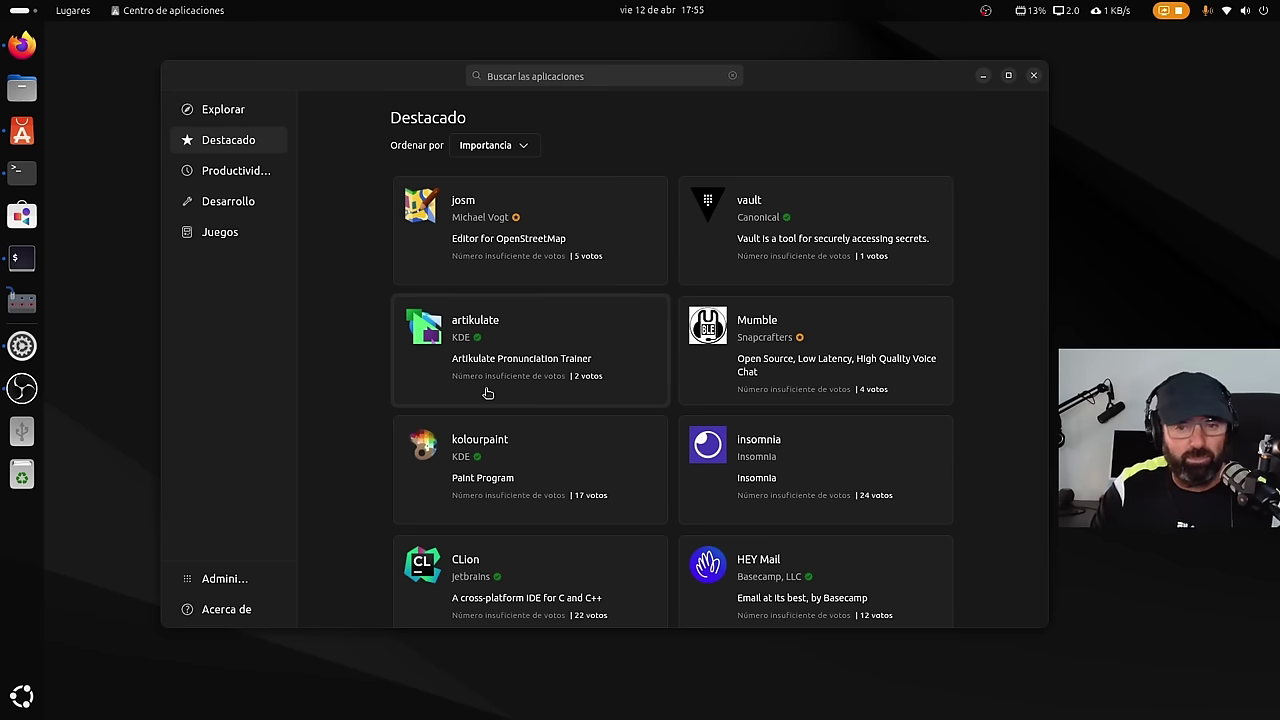
scroll(487, 393, "down", 8)
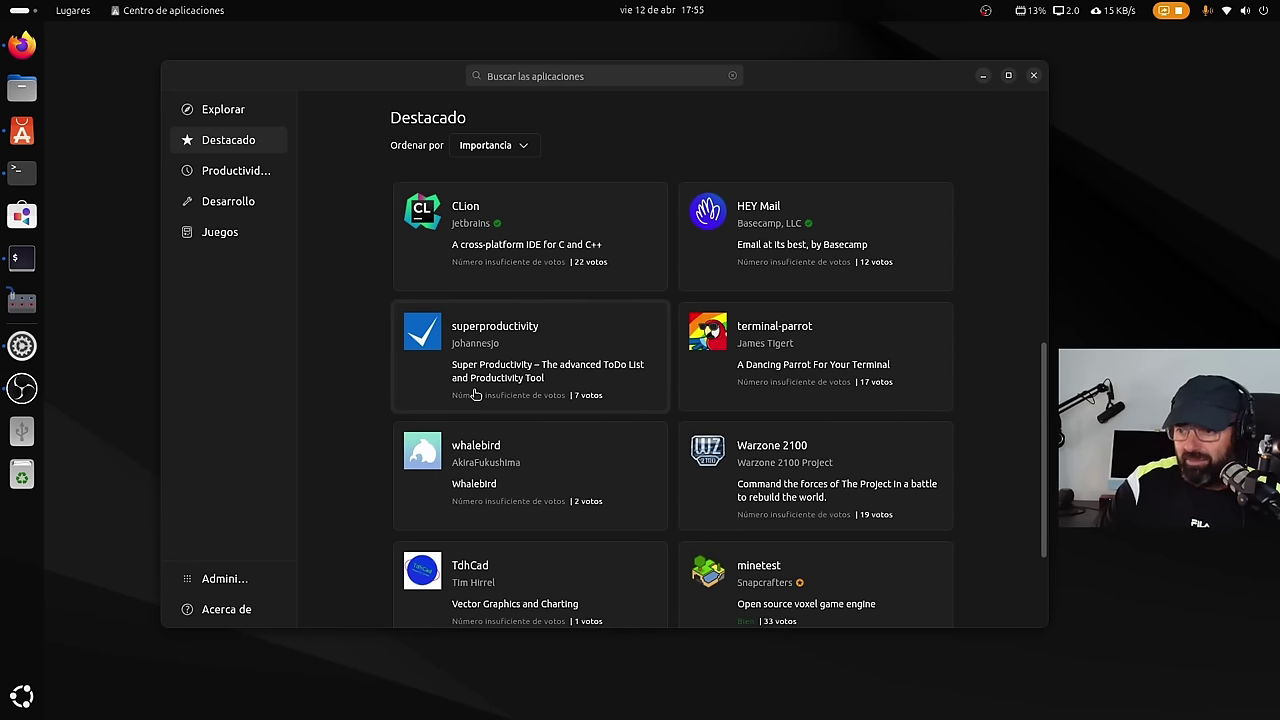
scroll(474, 400, "down", 3)
scroll(472, 404, "up", 11)
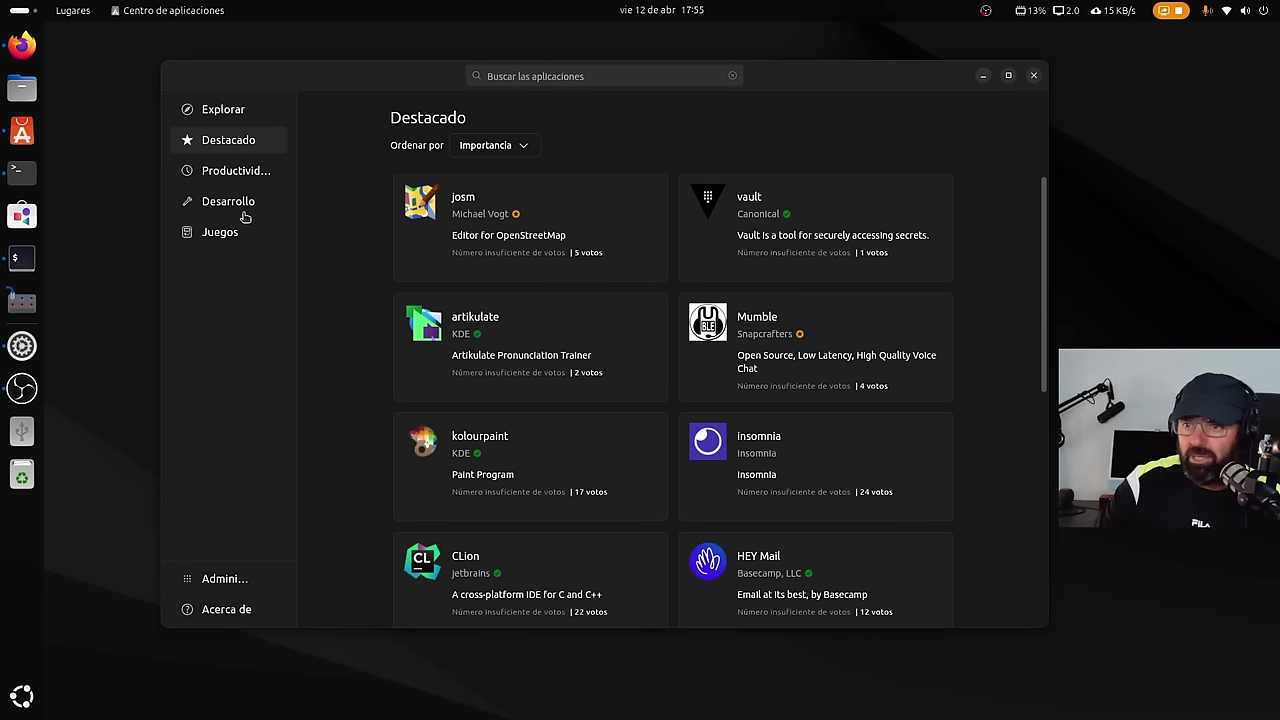
Show the Productividad category, and look through the apps listed under Desarrollo.
left_click(238, 178)
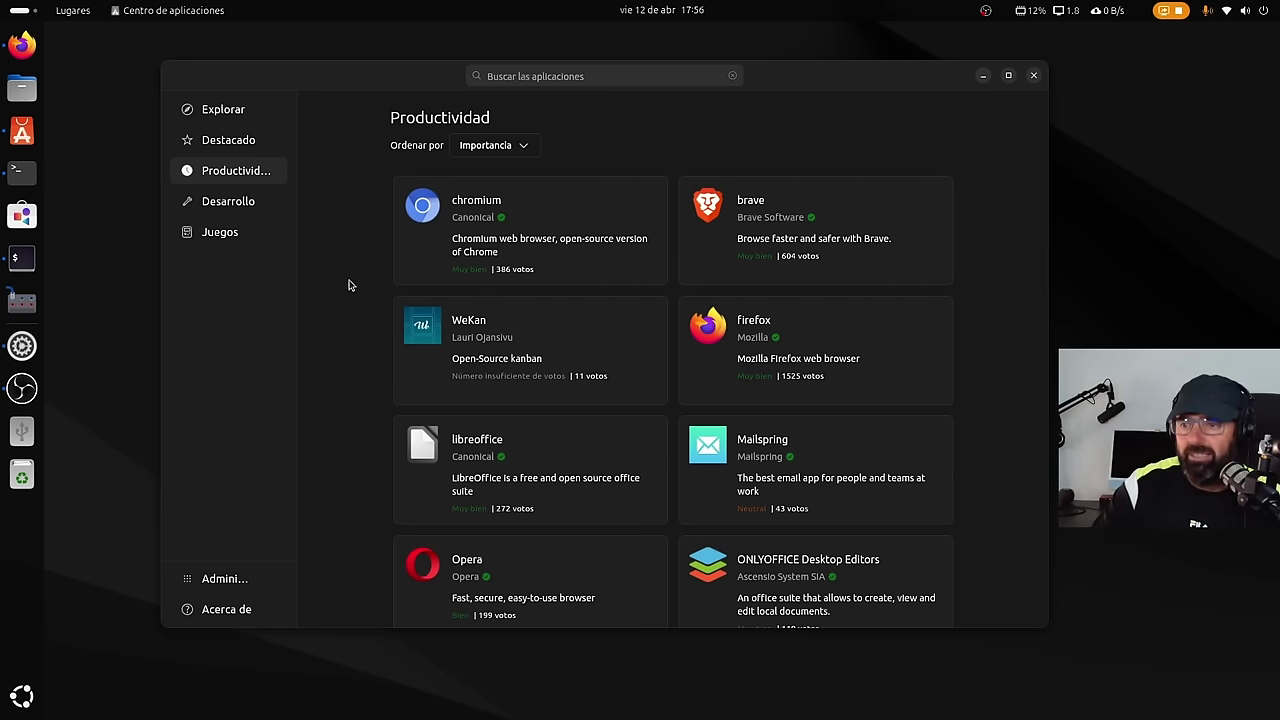
left_click(246, 208)
scroll(649, 402, "down", 3)
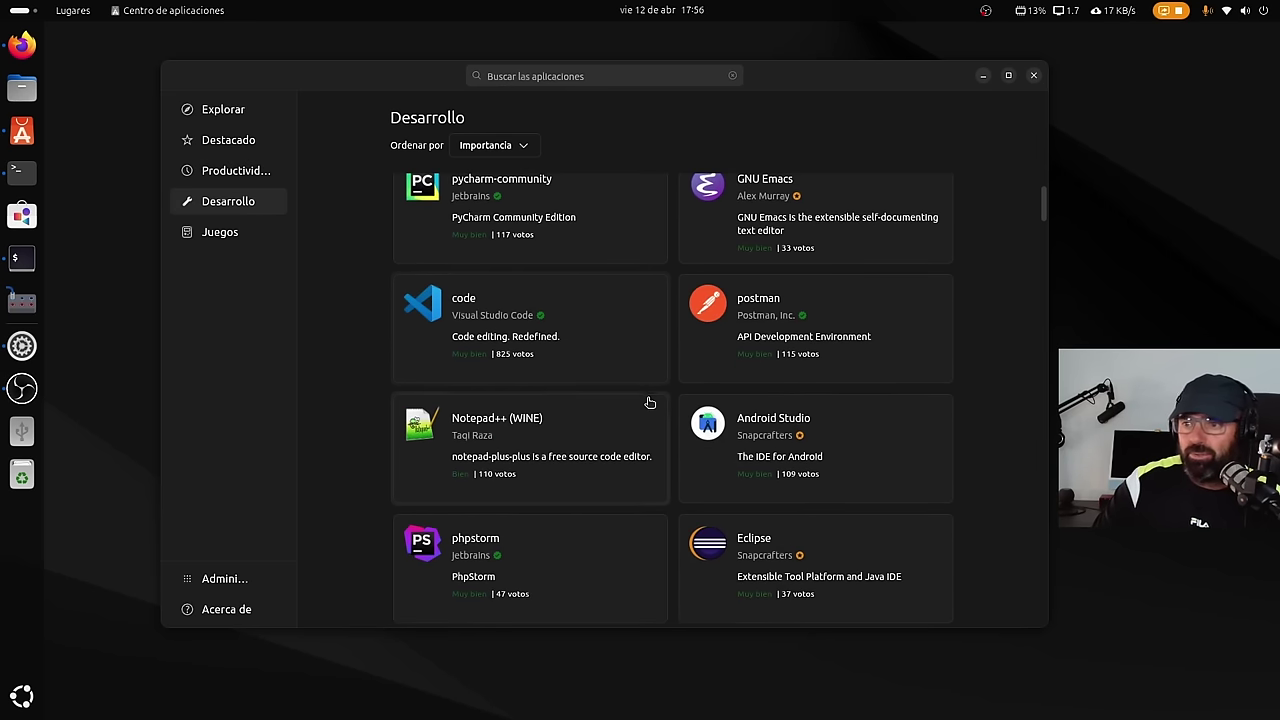
scroll(649, 402, "down", 8)
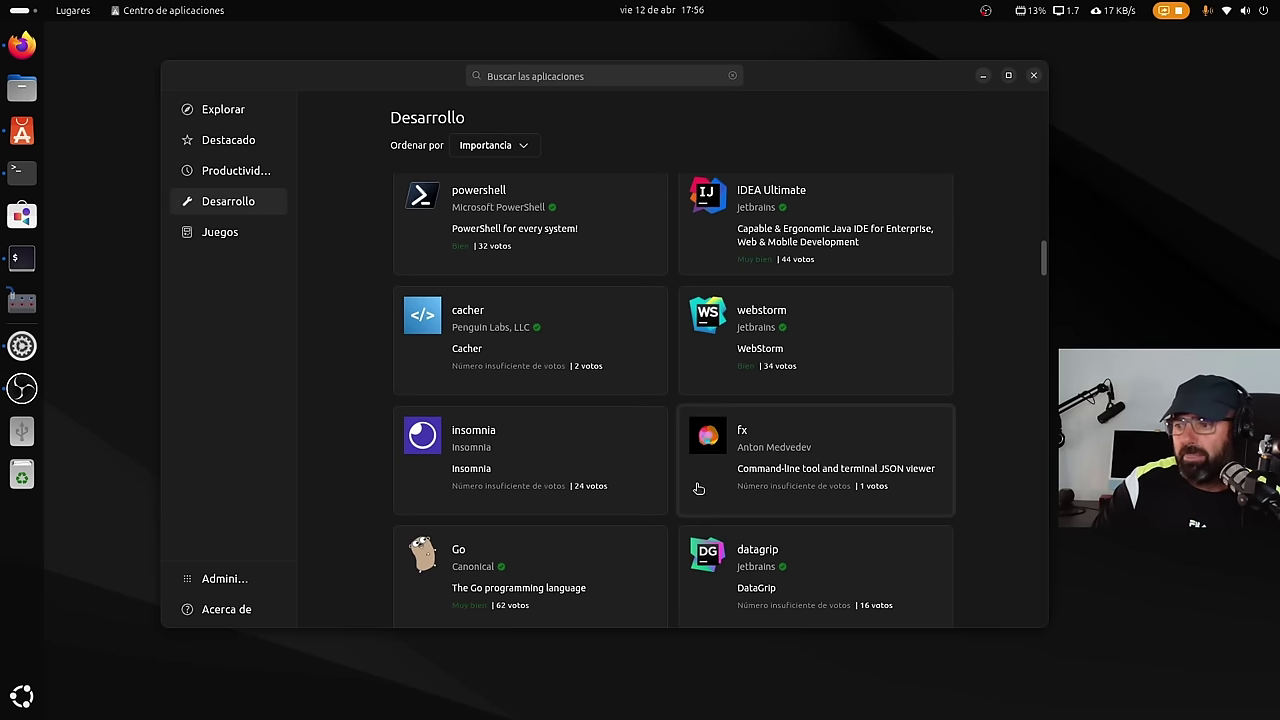
scroll(698, 488, "down", 5)
scroll(690, 522, "up", 4)
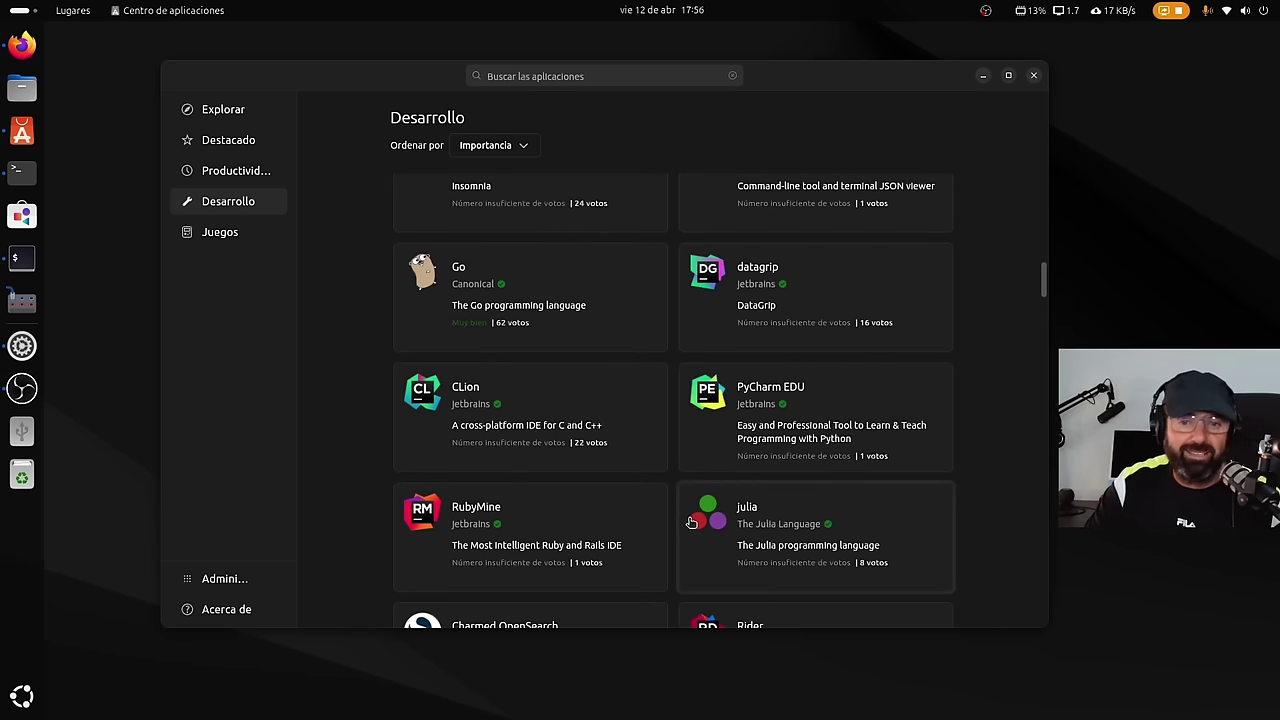
scroll(692, 515, "up", 5)
scroll(680, 460, "down", 2)
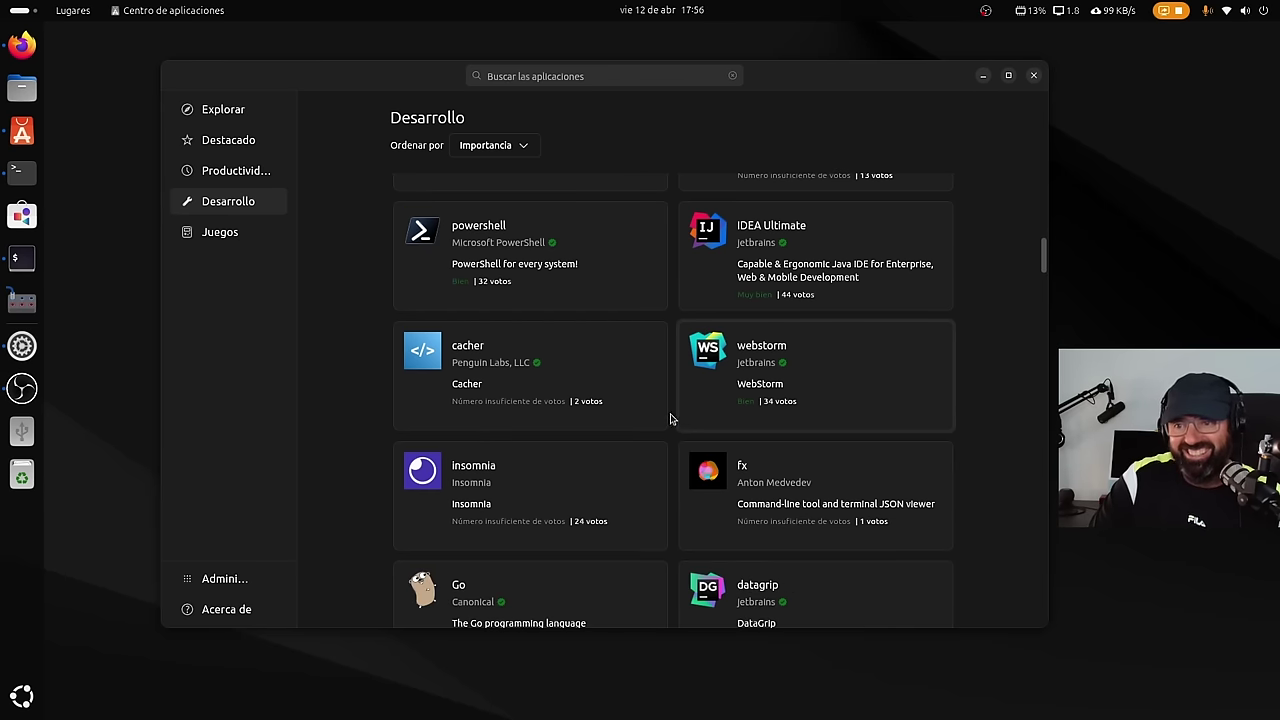
scroll(671, 419, "down", 2)
Look at the top games under Juegos and show the Administrar page with the installed apps.
left_click(216, 233)
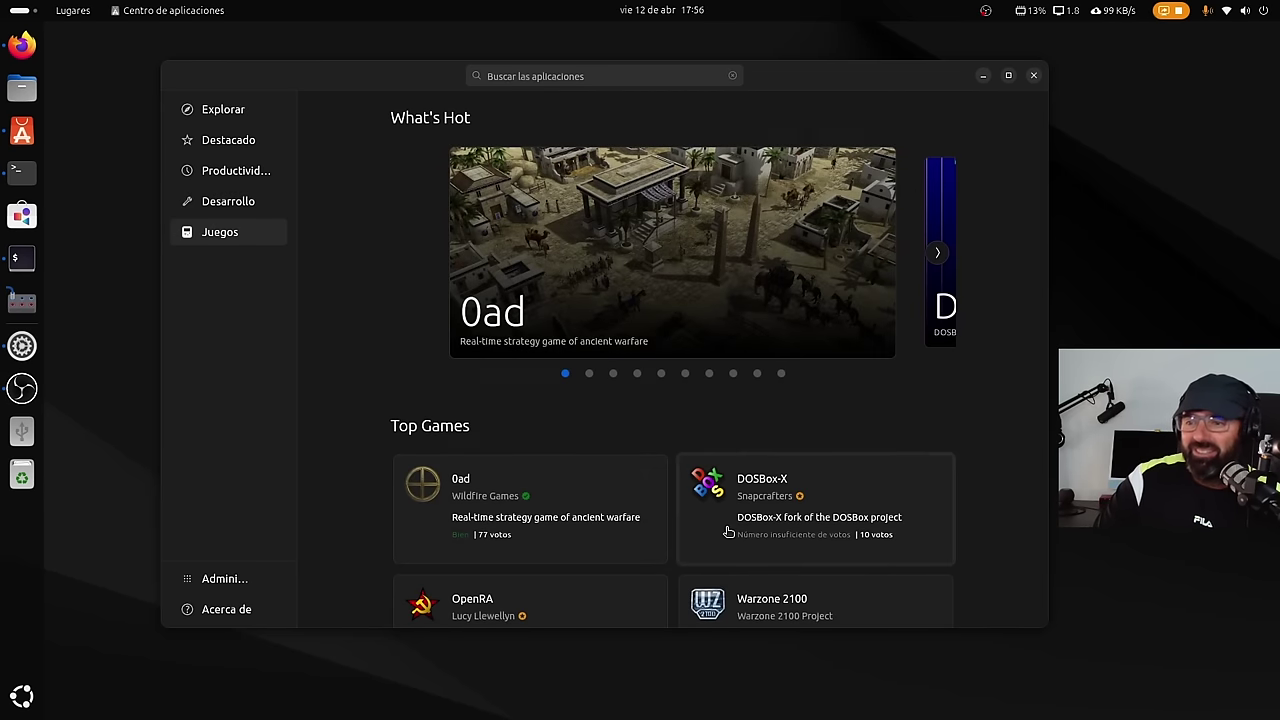
scroll(728, 532, "down", 3)
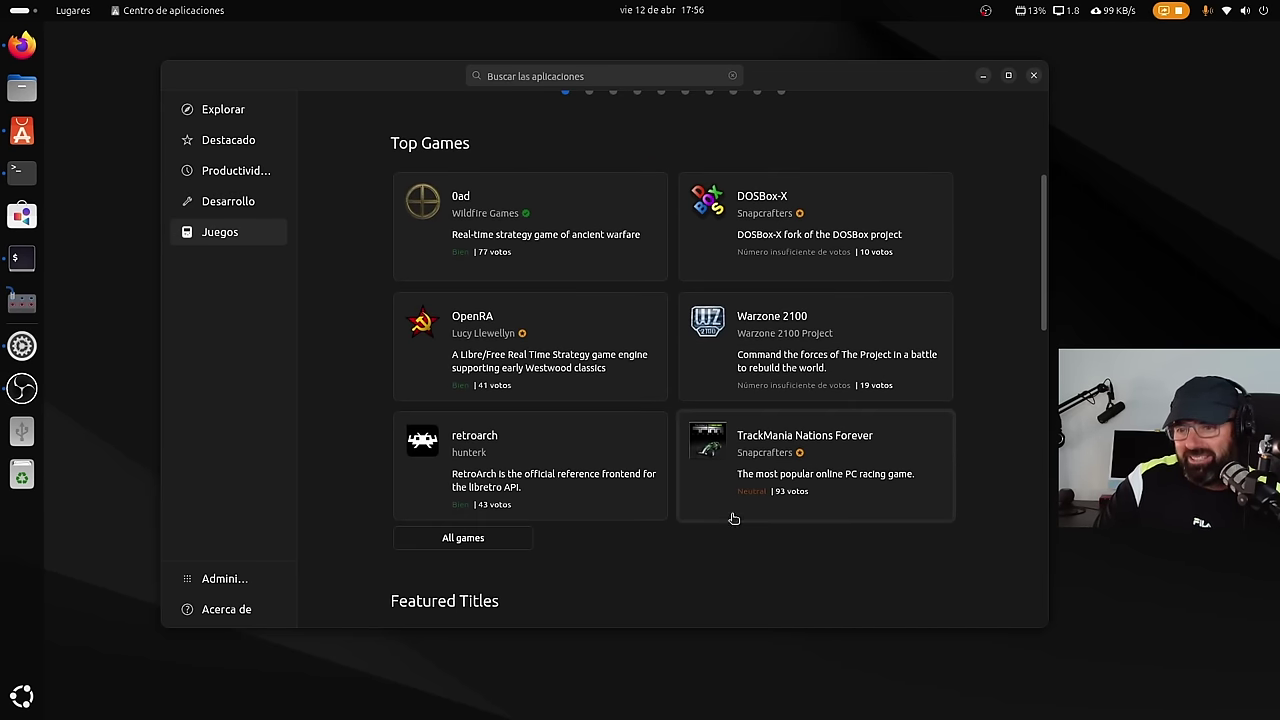
left_click(212, 585)
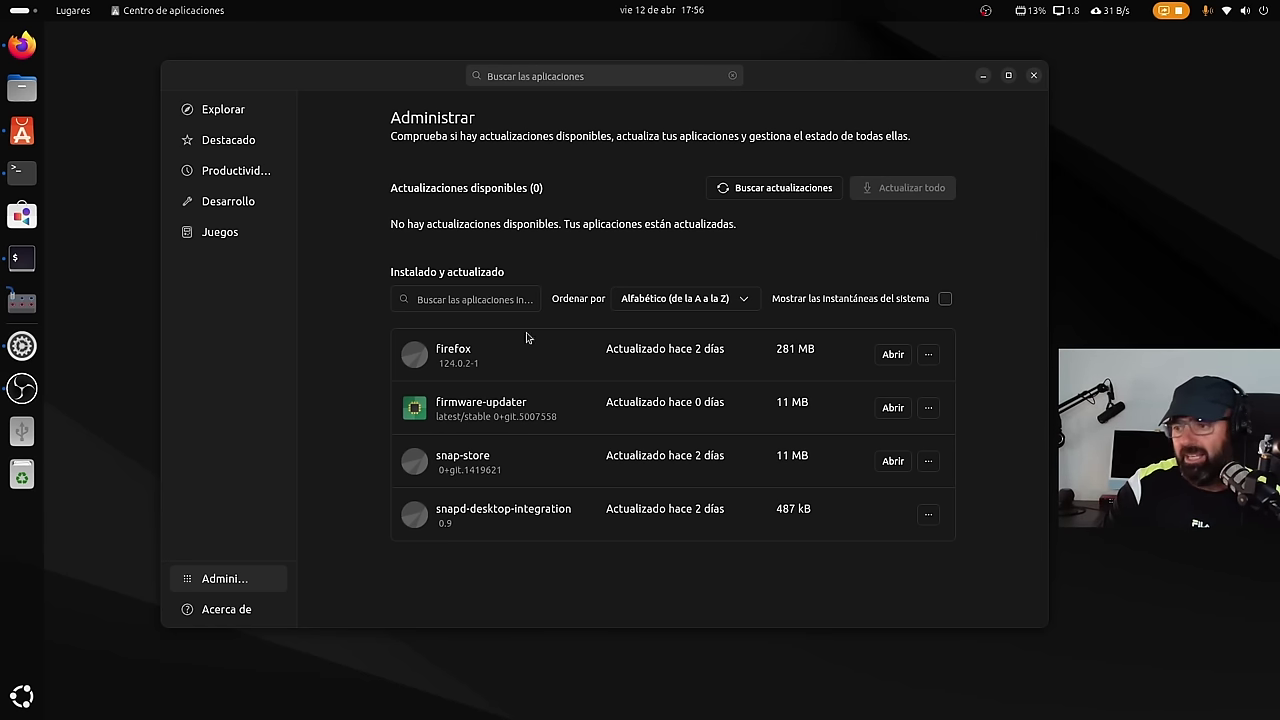
Return to Explorar and search the Centro de aplicaciones for "spo", showing all results.
left_click(228, 115)
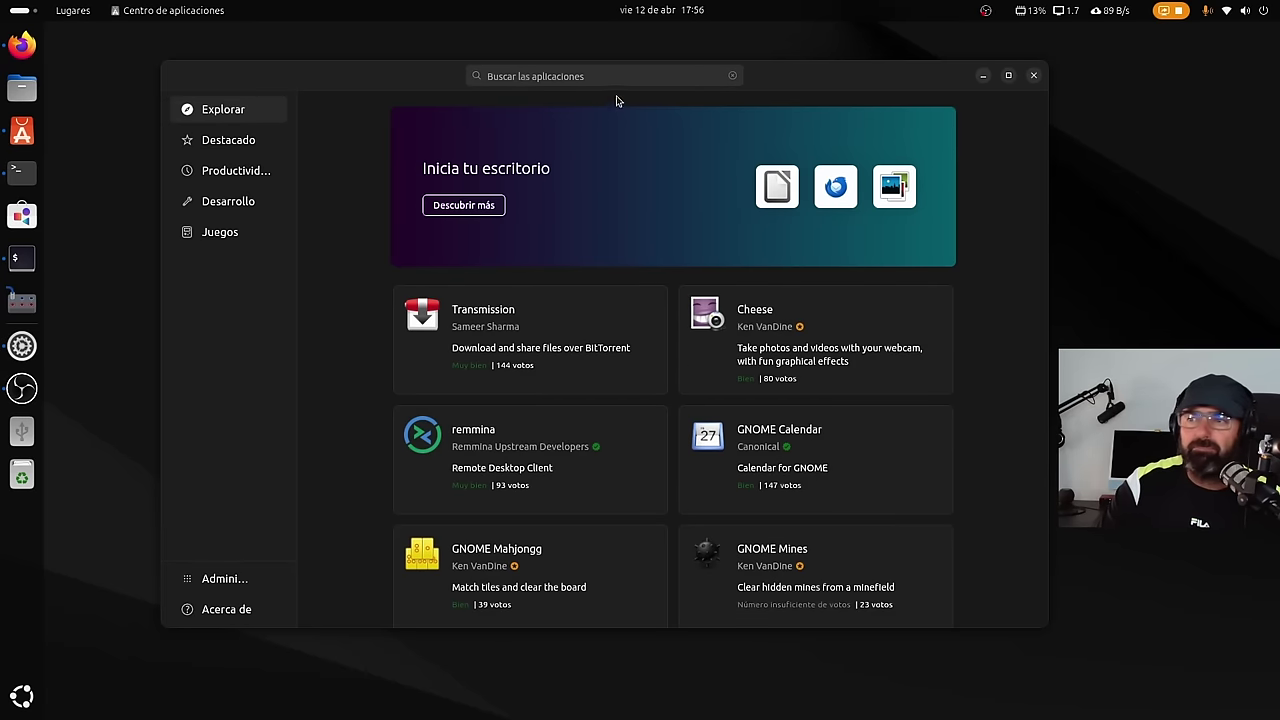
left_click(582, 75)
type("spo")
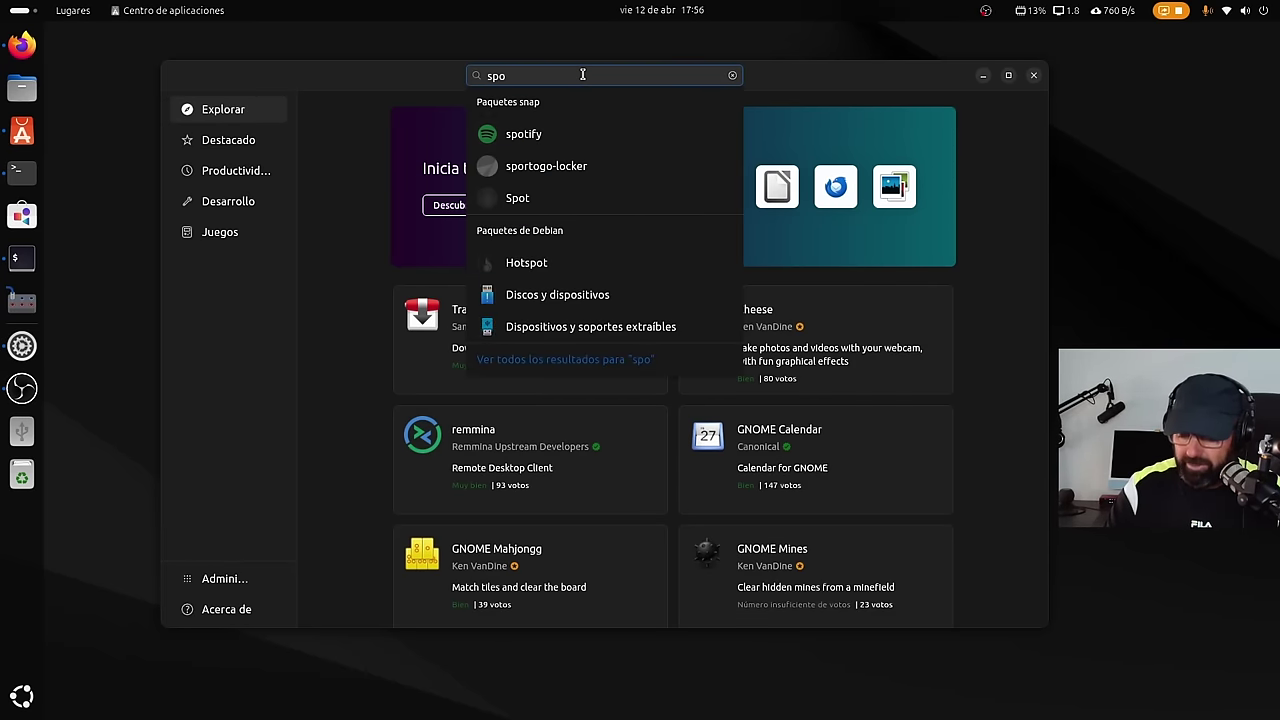
key("Return")
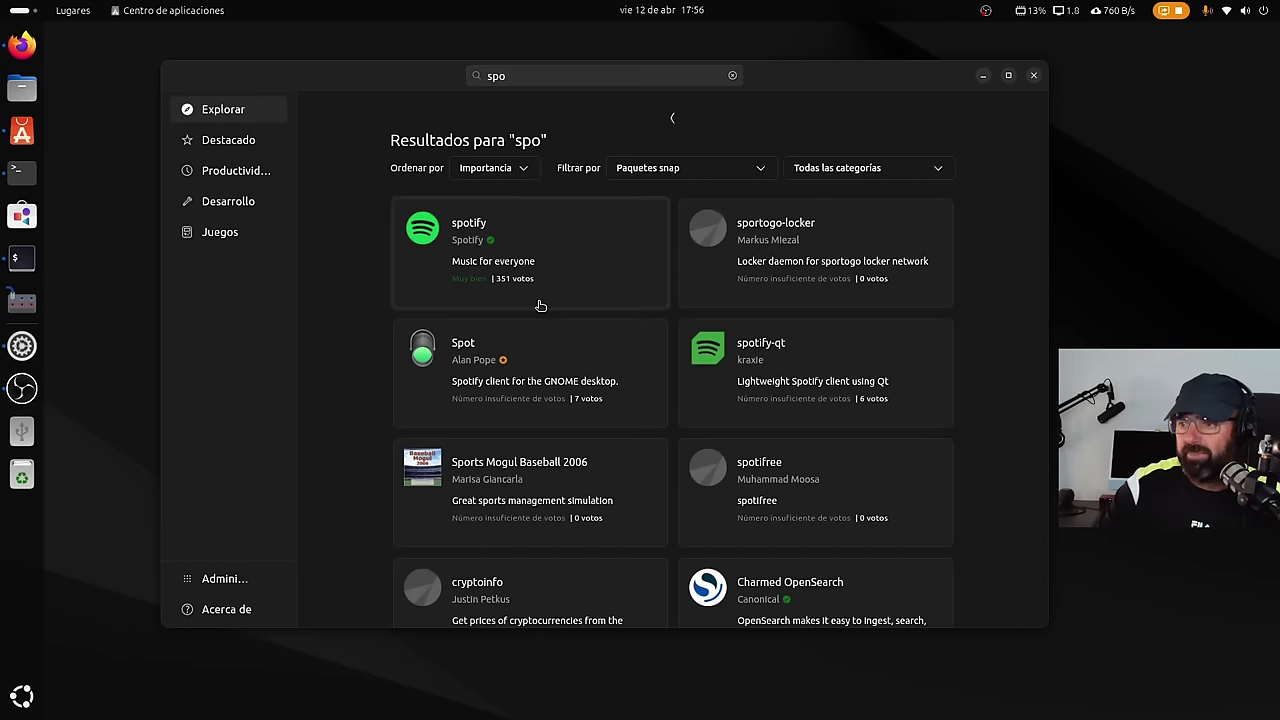
Open the spotify snap page, review its details and gallery, and close the Centro de aplicaciones.
left_click(607, 258)
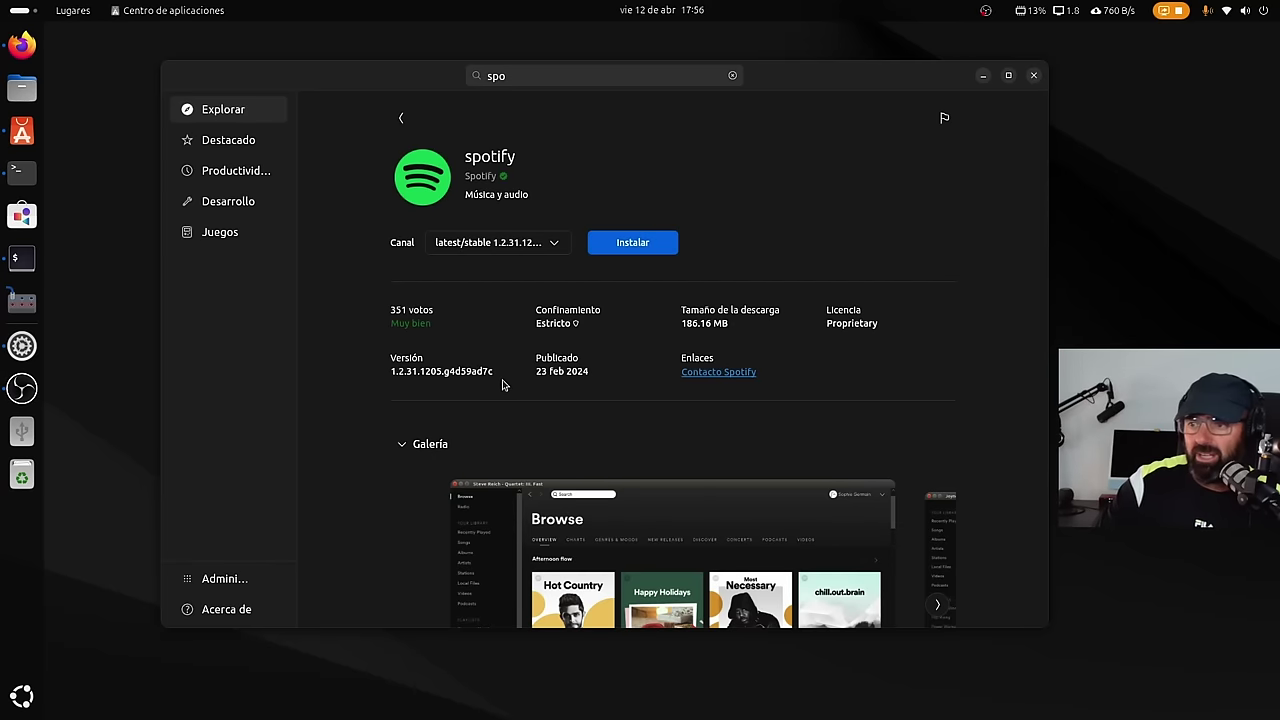
scroll(577, 271, "down", 6)
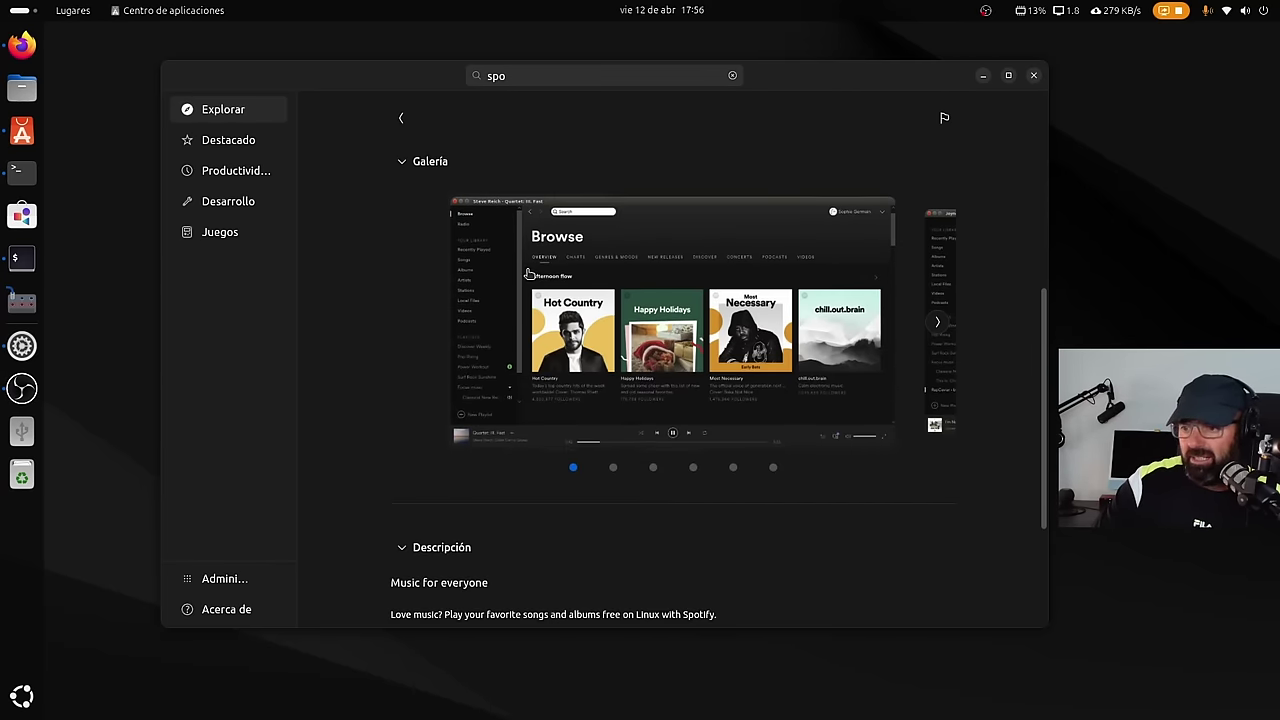
scroll(527, 300, "up", 8)
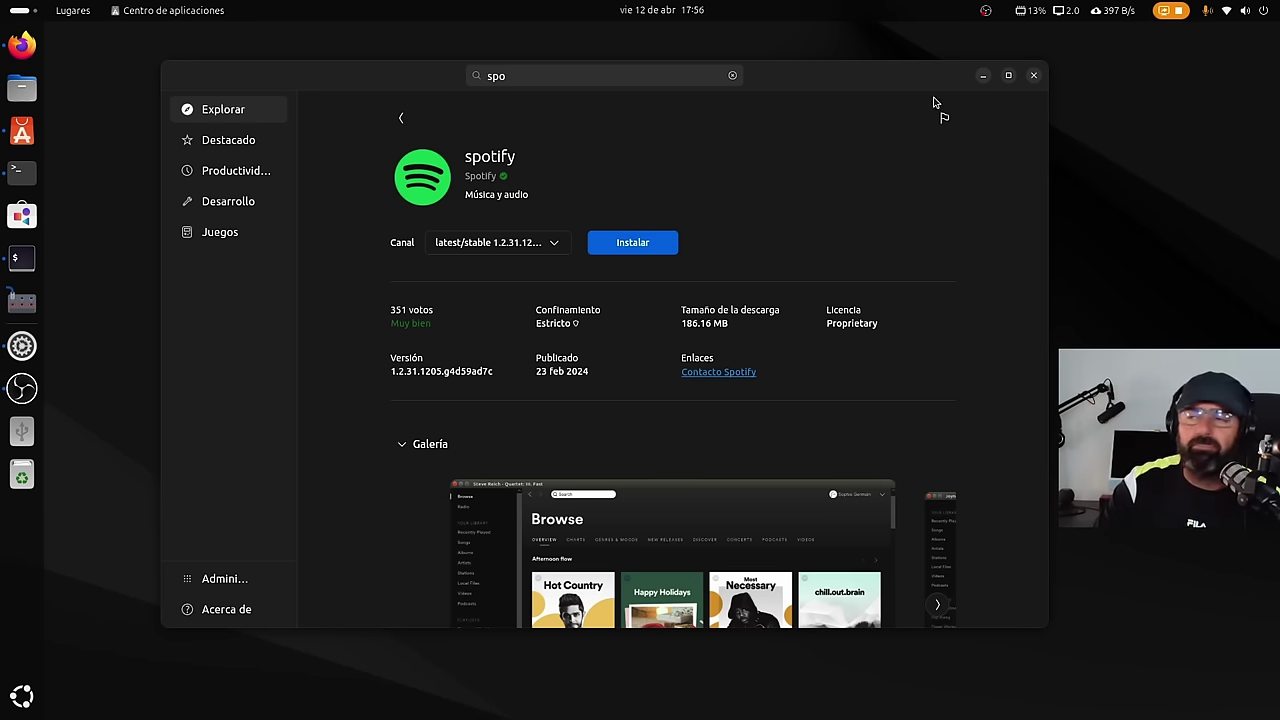
left_click(1034, 76)
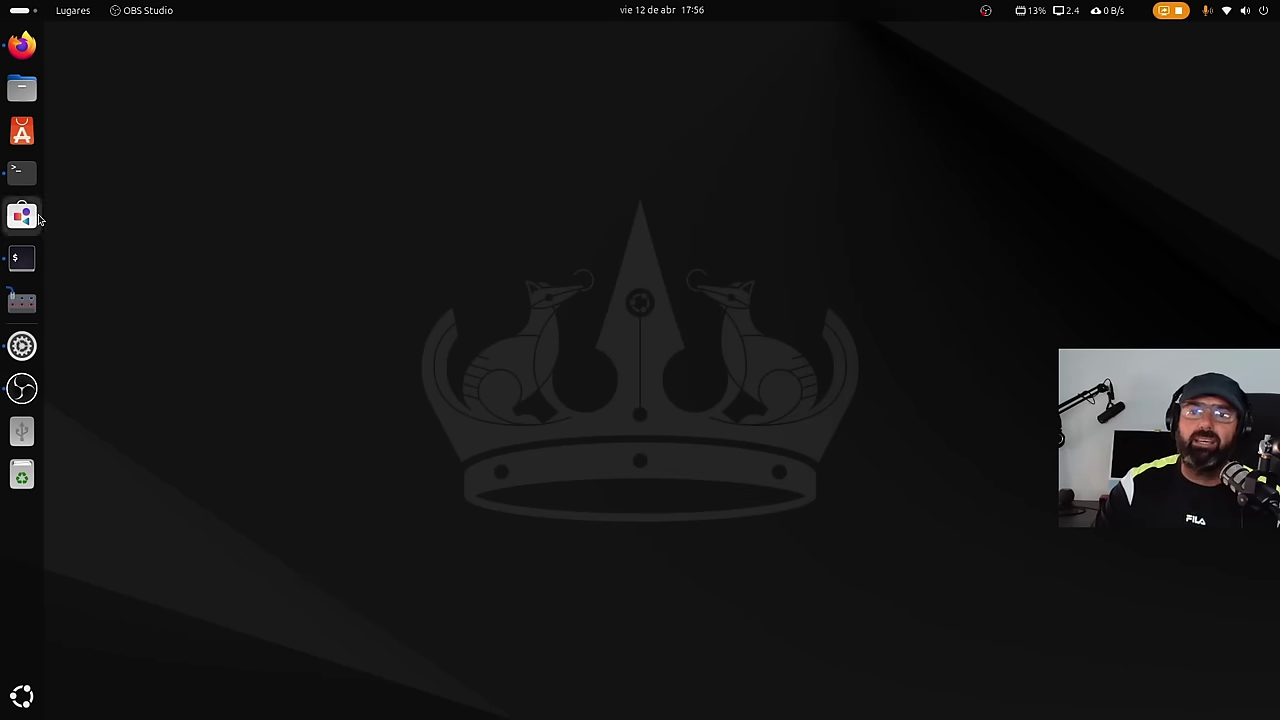
Open the Software application, move its window towards the middle of the desktop and browse the apps under Explorar.
left_click(22, 215)
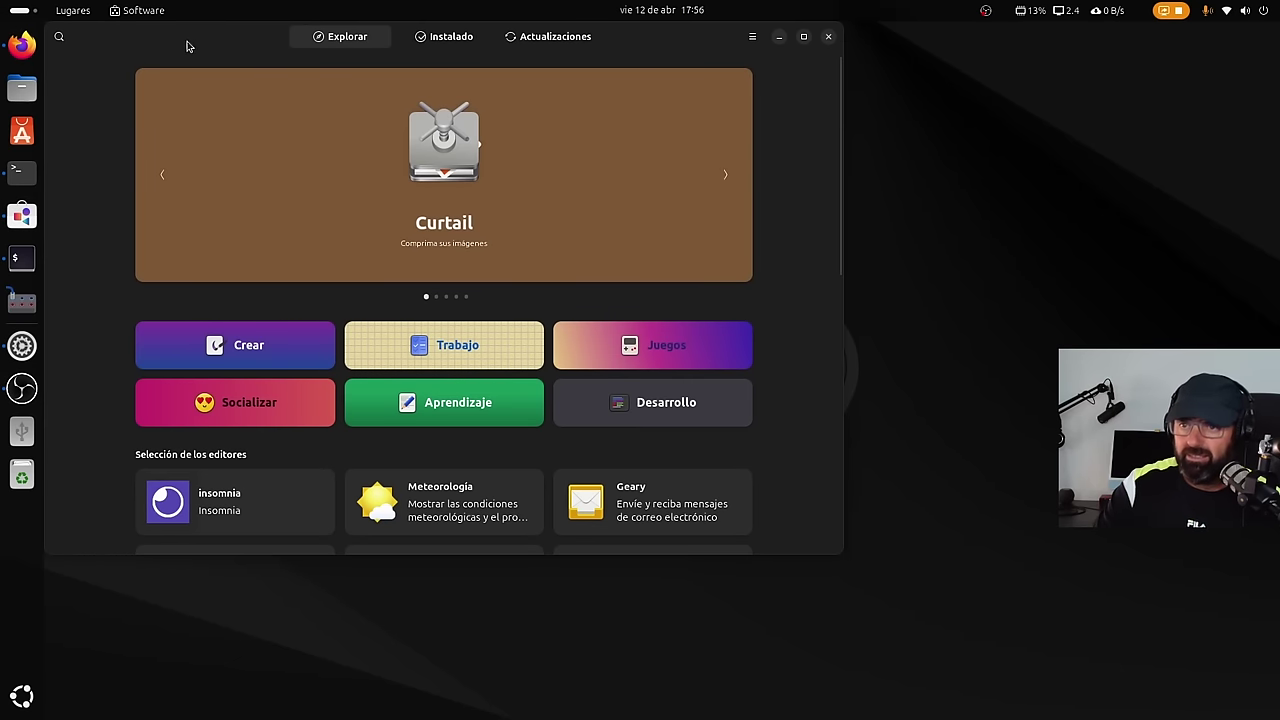
left_click_drag(186, 46, 360, 123)
scroll(703, 402, "down", 10)
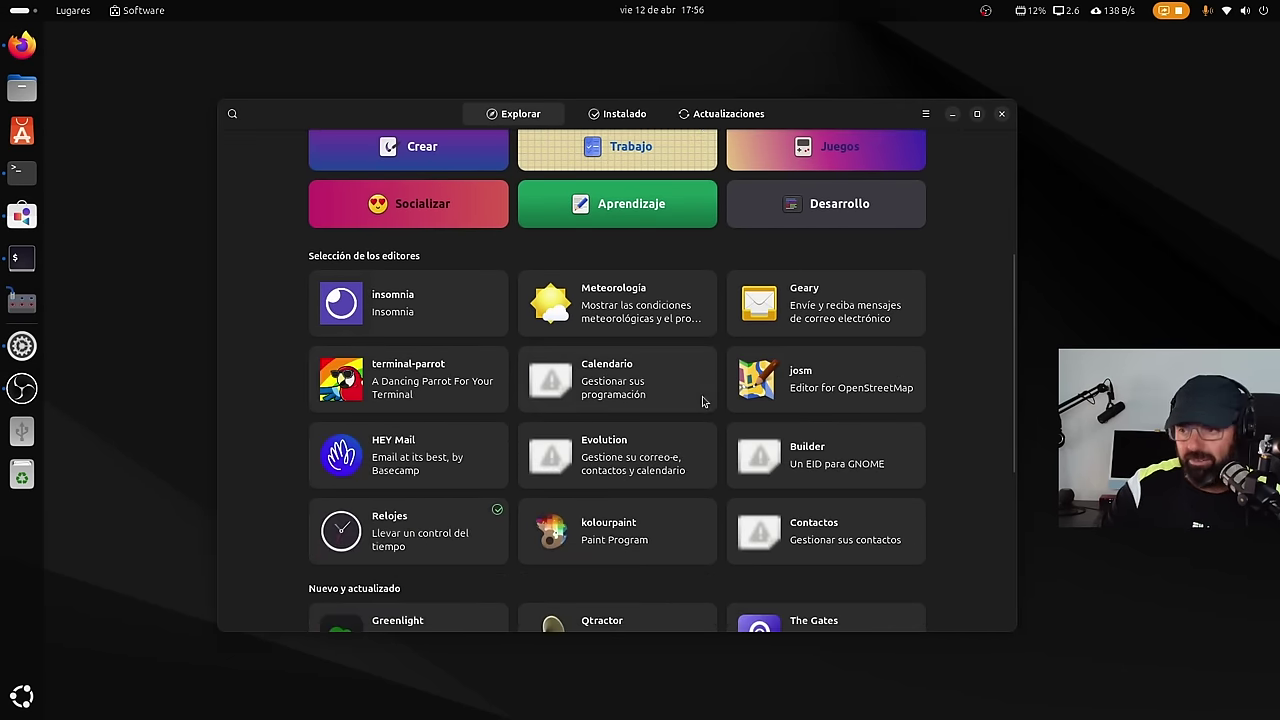
scroll(657, 451, "up", 3)
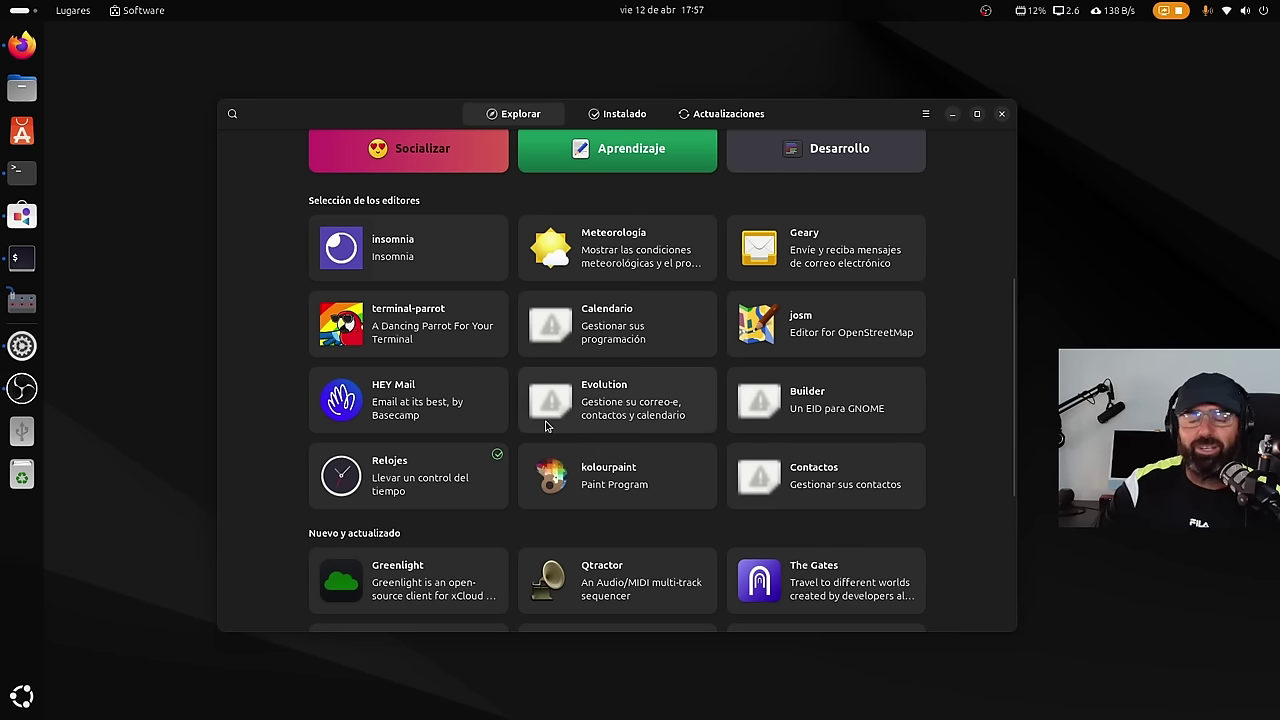
scroll(546, 426, "down", 6)
scroll(550, 430, "up", 7)
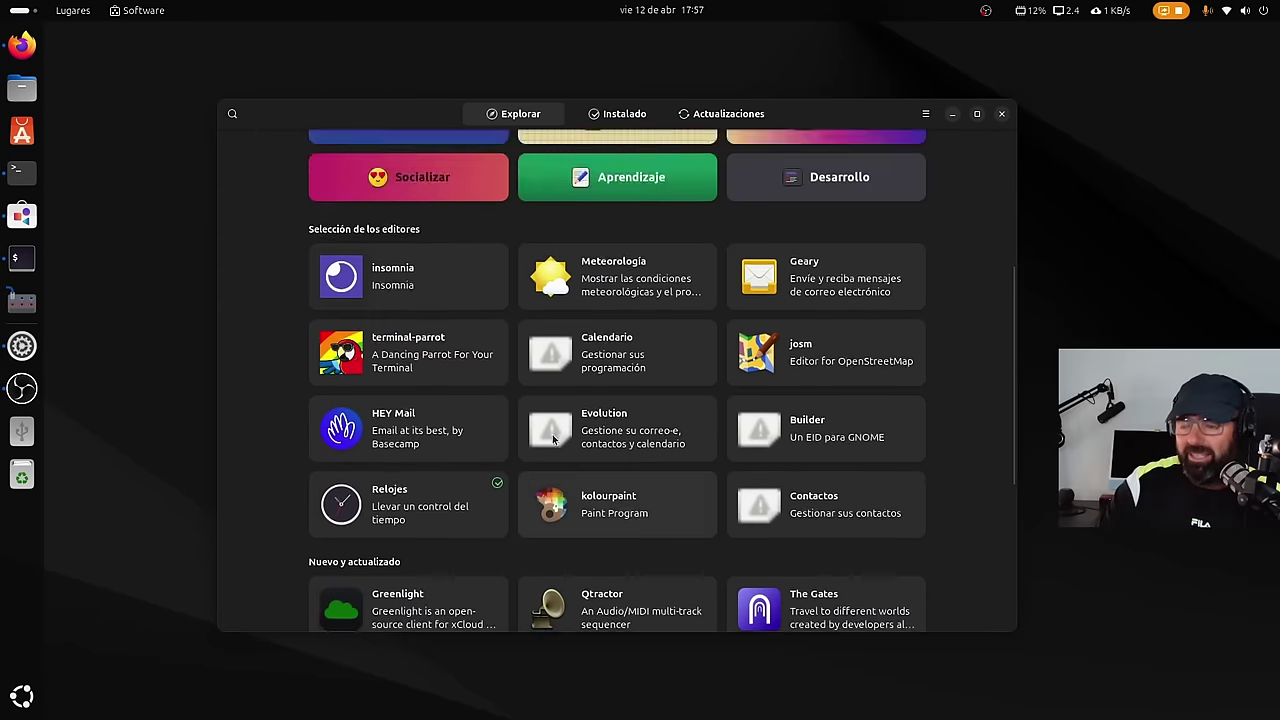
scroll(553, 437, "up", 6)
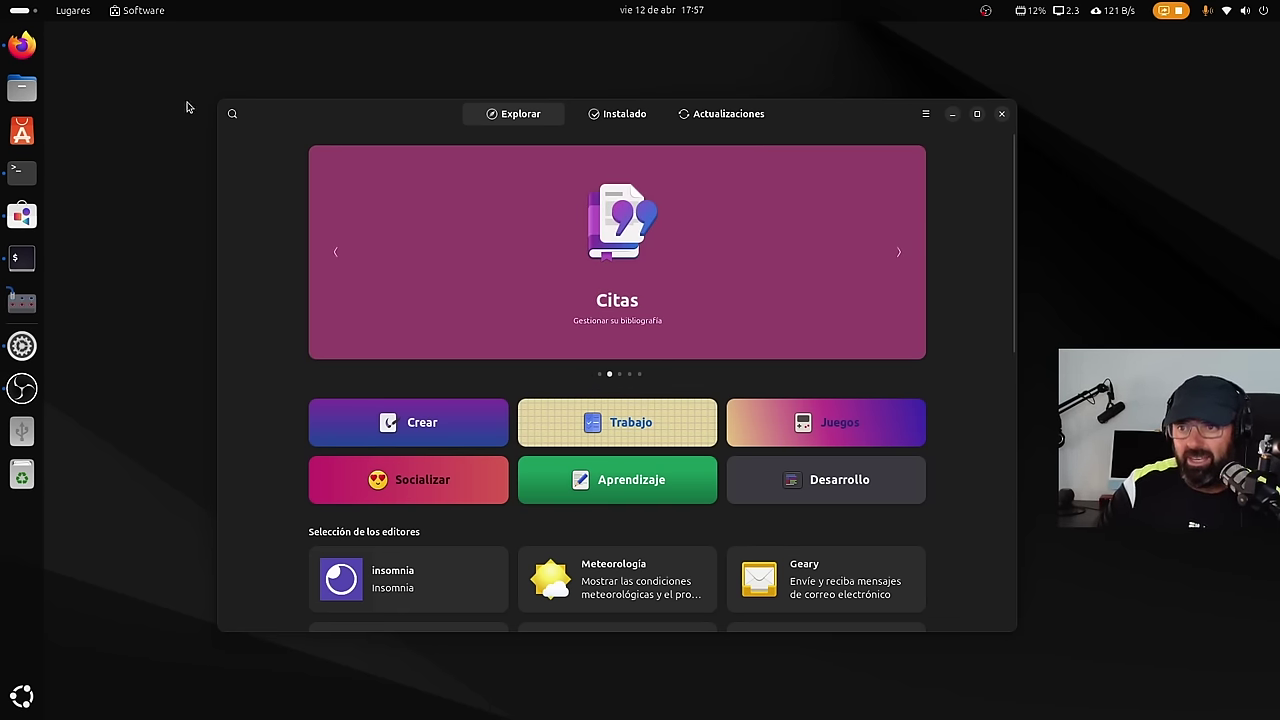
Search Software for "mission" and open the Mission Center page.
left_click(232, 115)
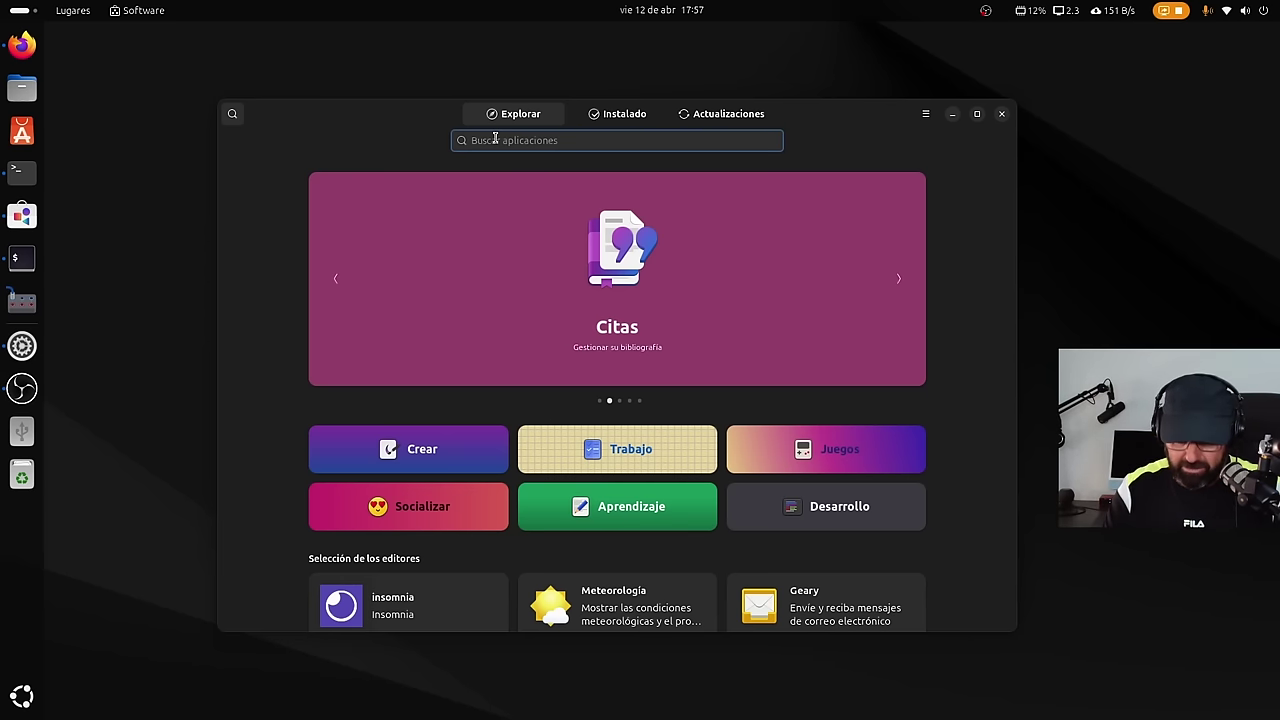
type("mo")
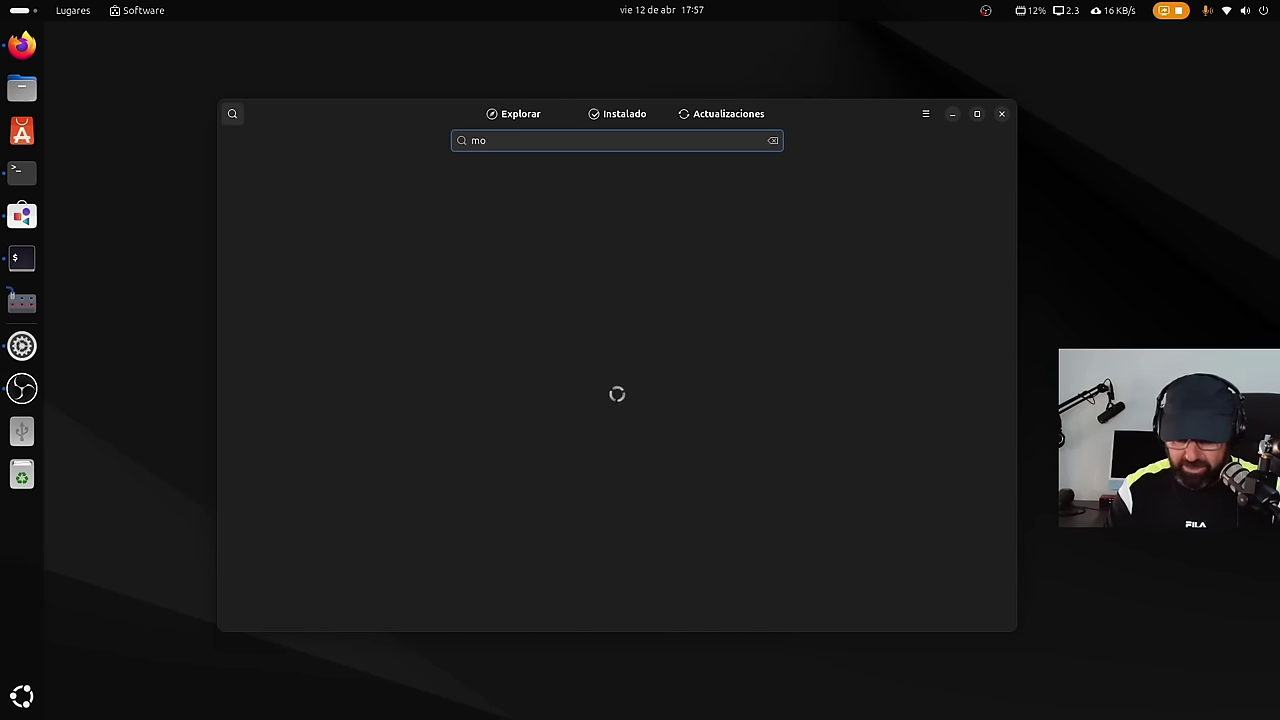
type("ssion")
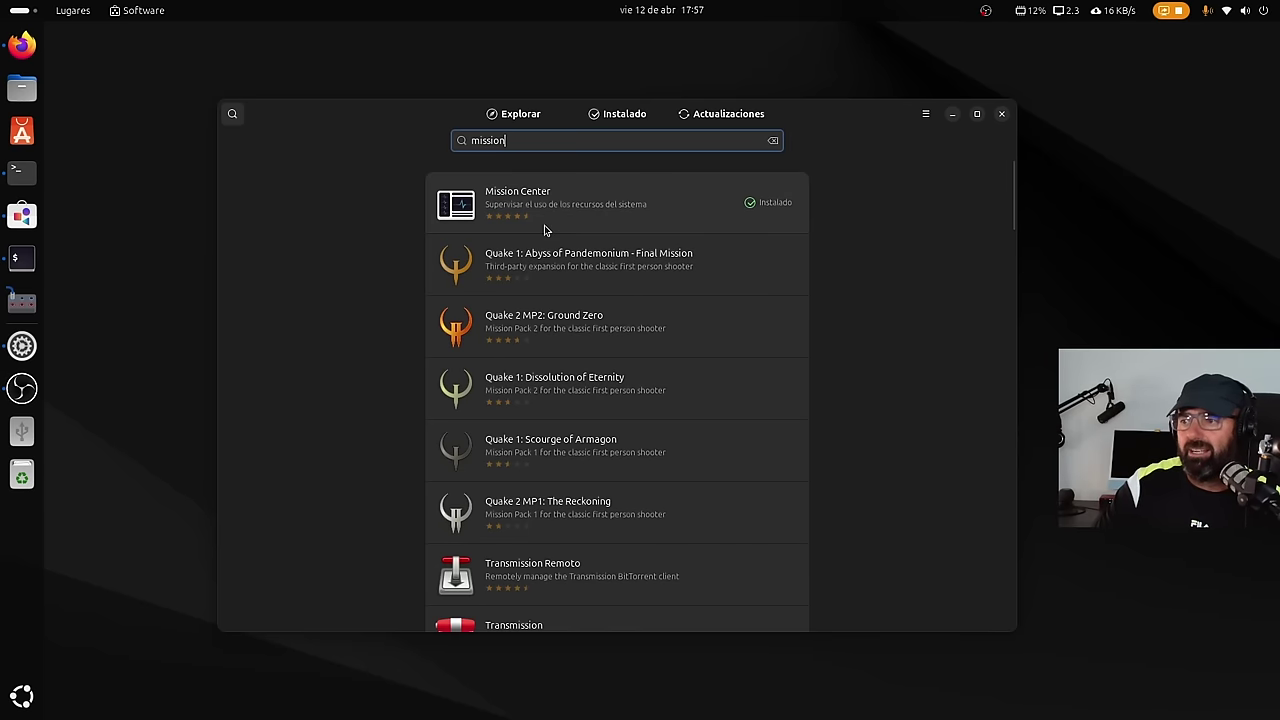
left_click(551, 220)
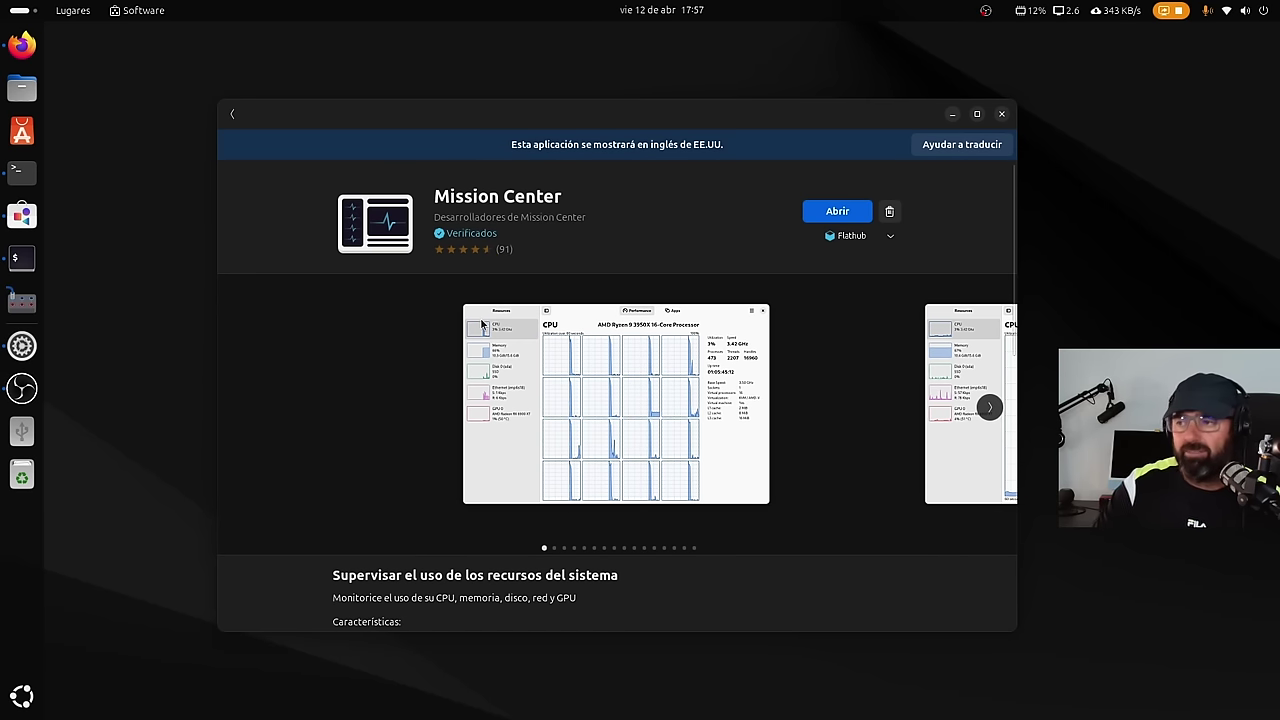
Review the Mission Center page and check its available package sources.
scroll(766, 342, "down", 3)
scroll(846, 240, "up", 2)
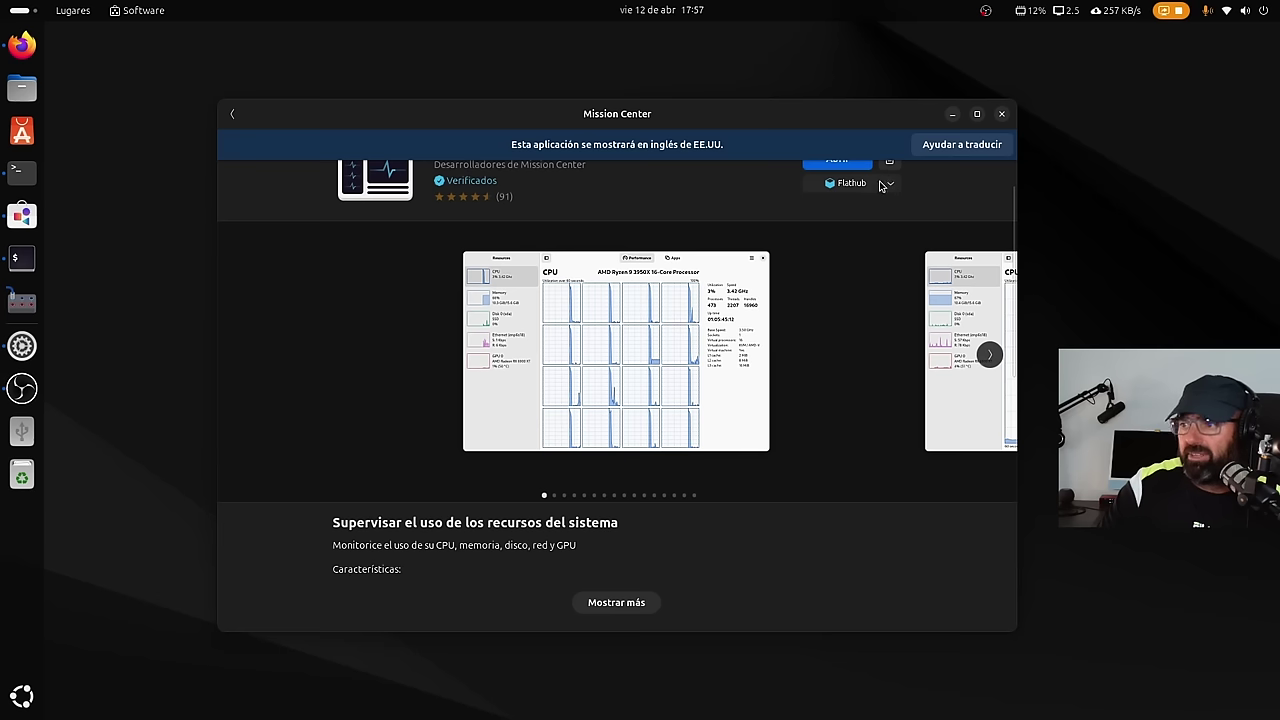
left_click(893, 193)
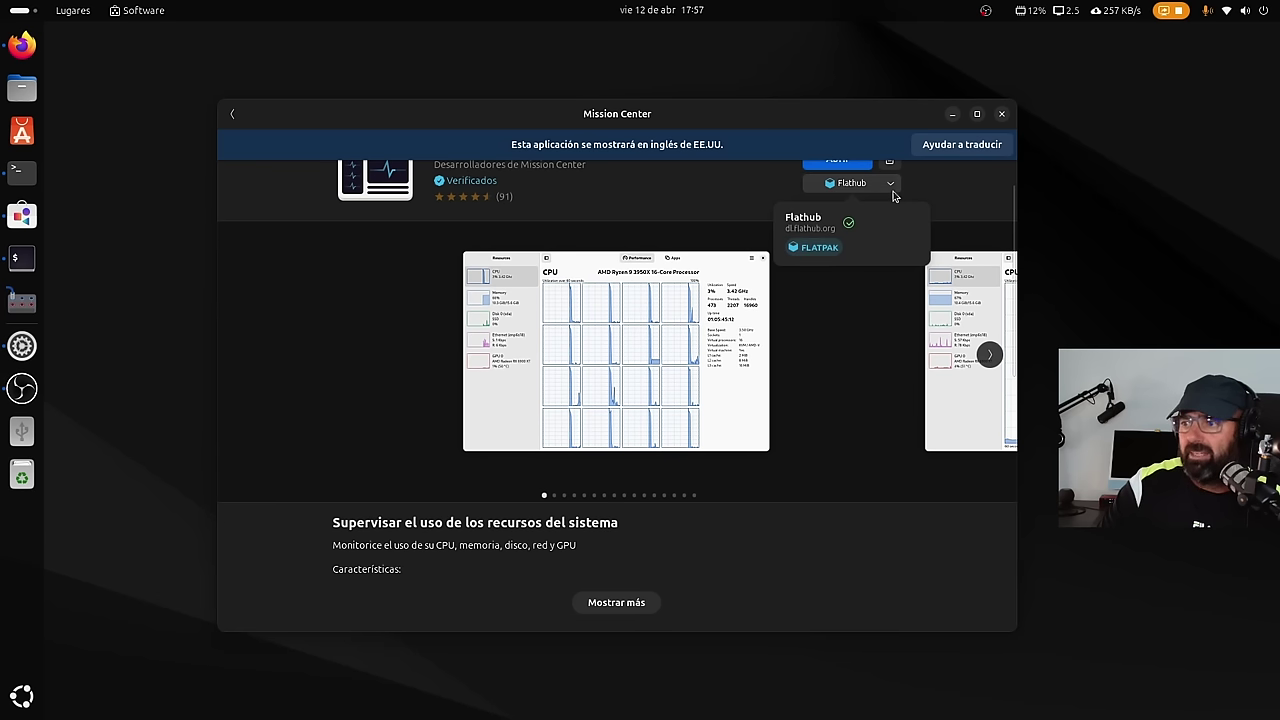
left_click(320, 320)
scroll(320, 320, "up", 1)
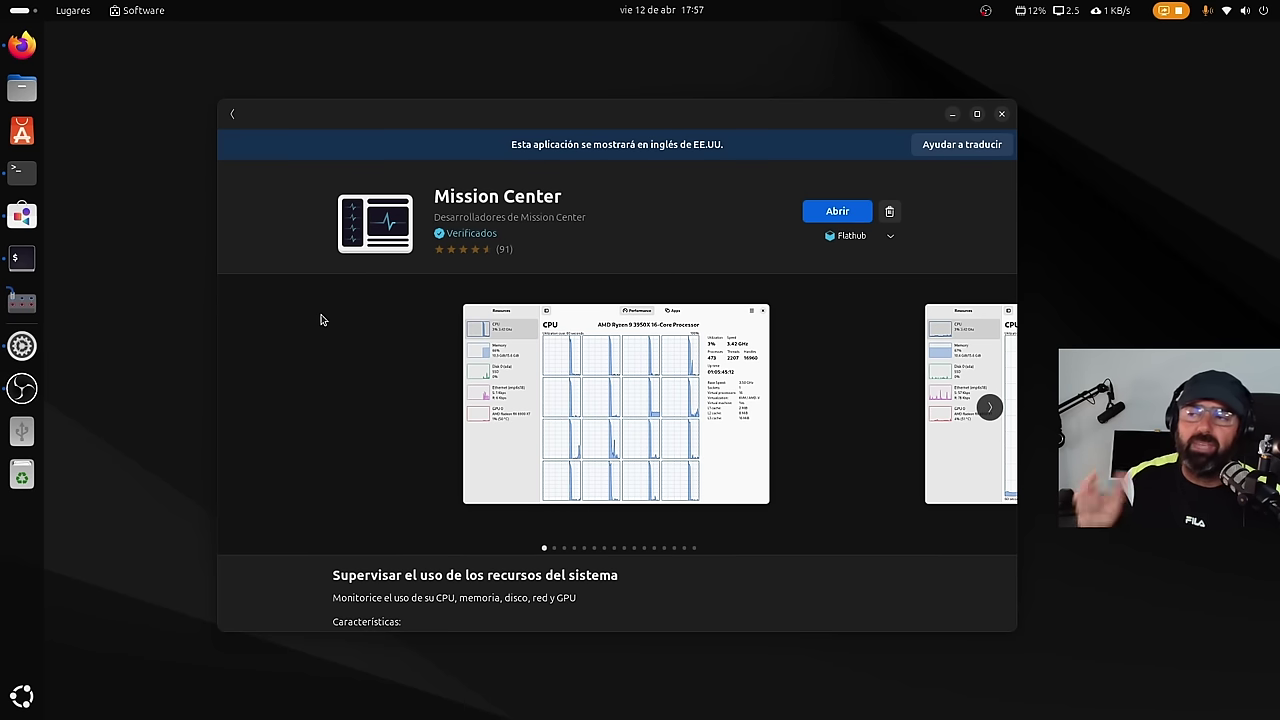
Go back to the search results and search Software for "spotify" instead.
left_click(233, 115)
left_click(557, 143)
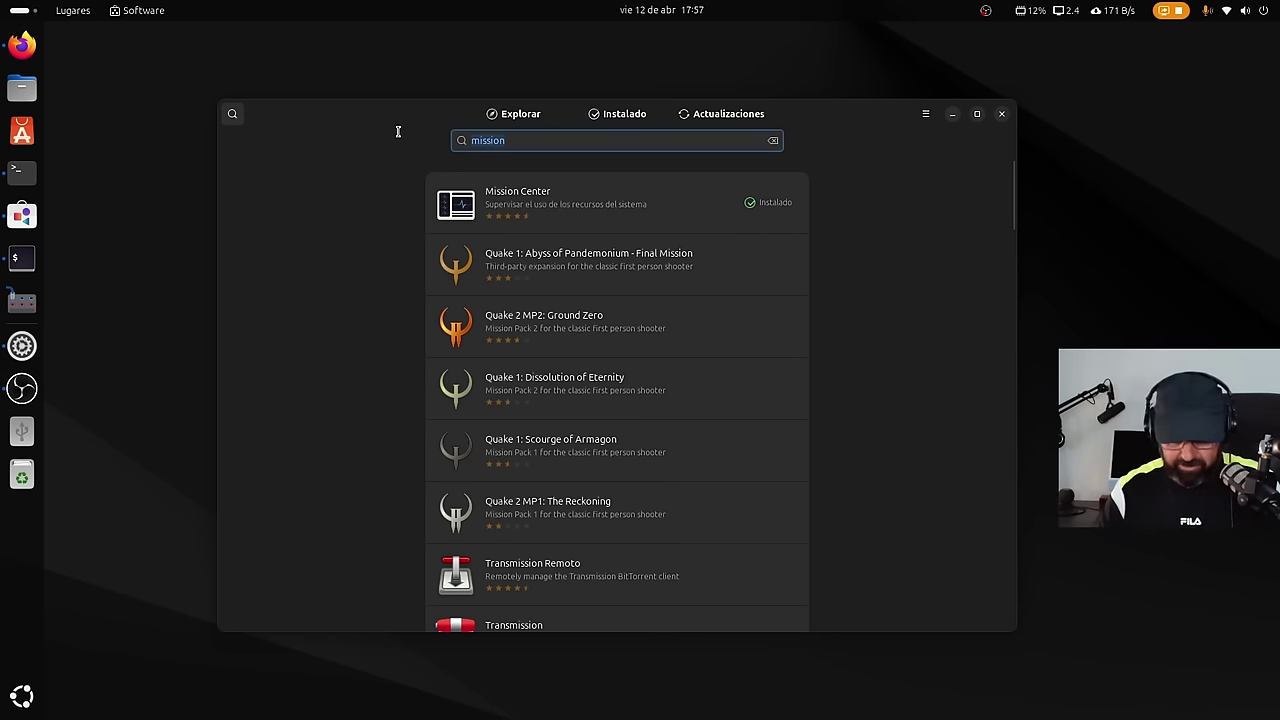
type("spotify")
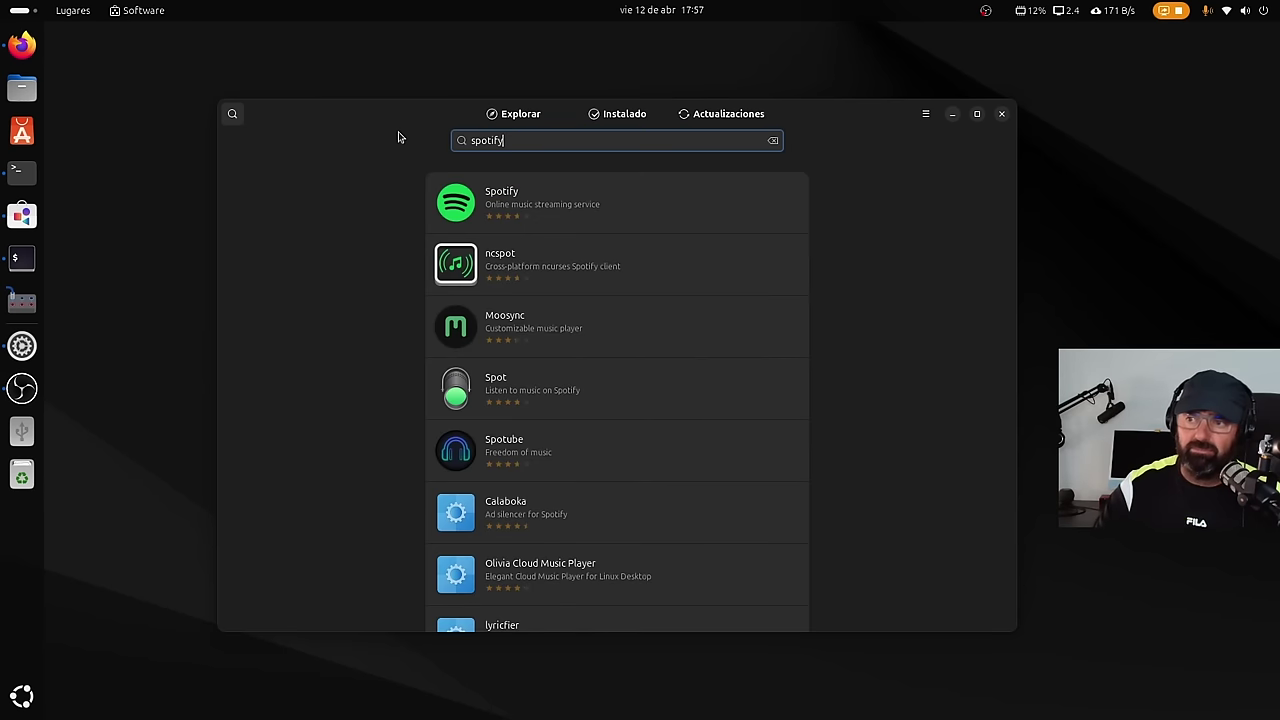
Open the Spotify page in Software, check its available package sources and return to the search results.
left_click(557, 206)
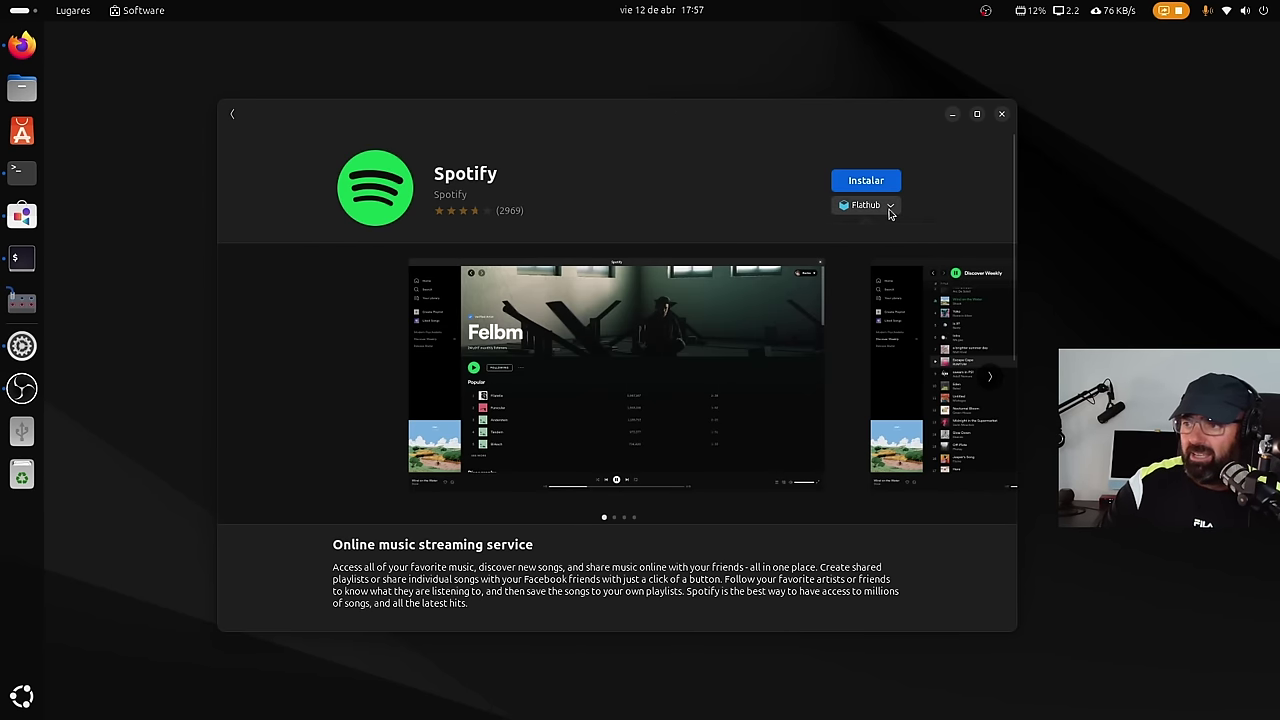
left_click(891, 207)
left_click(274, 363)
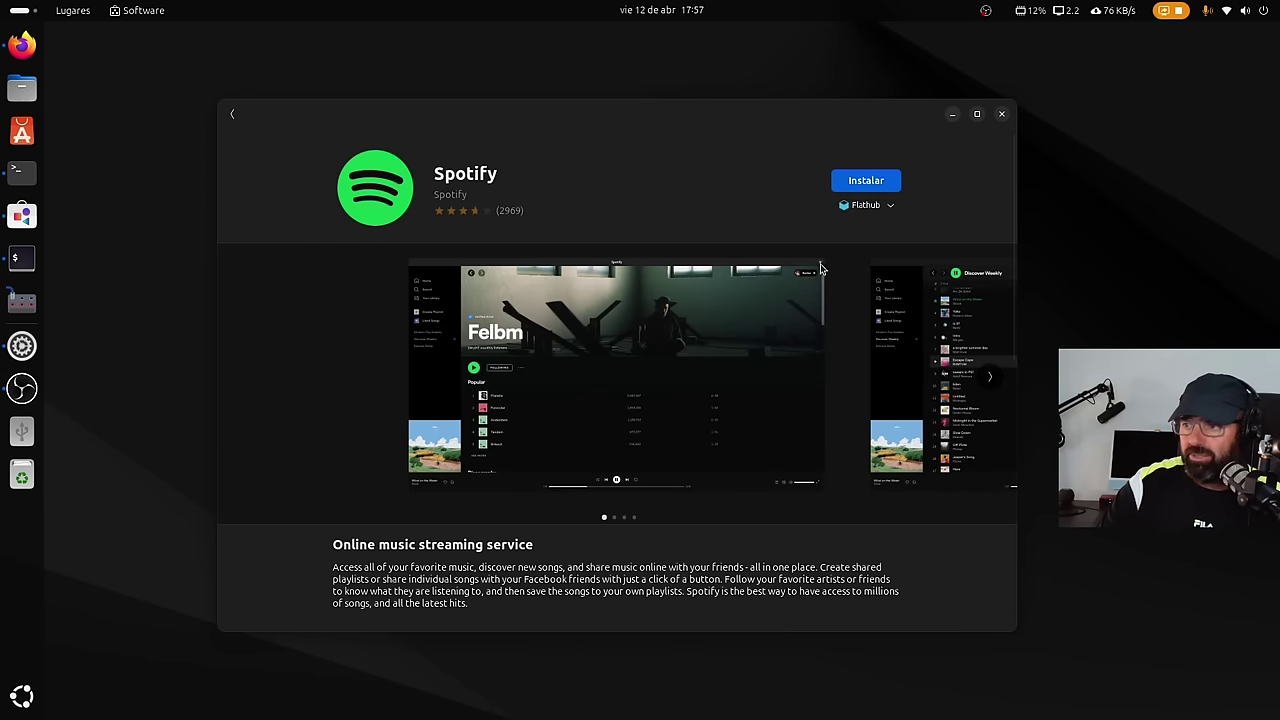
left_click(893, 208)
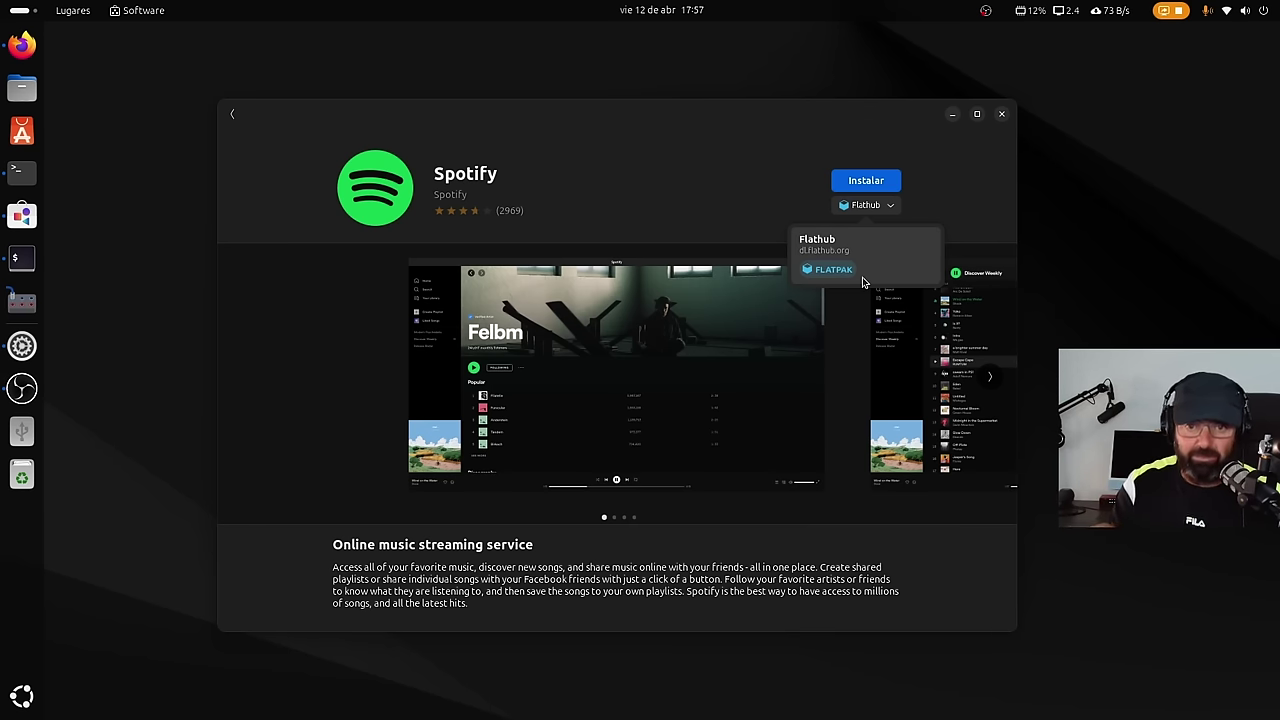
left_click(236, 122)
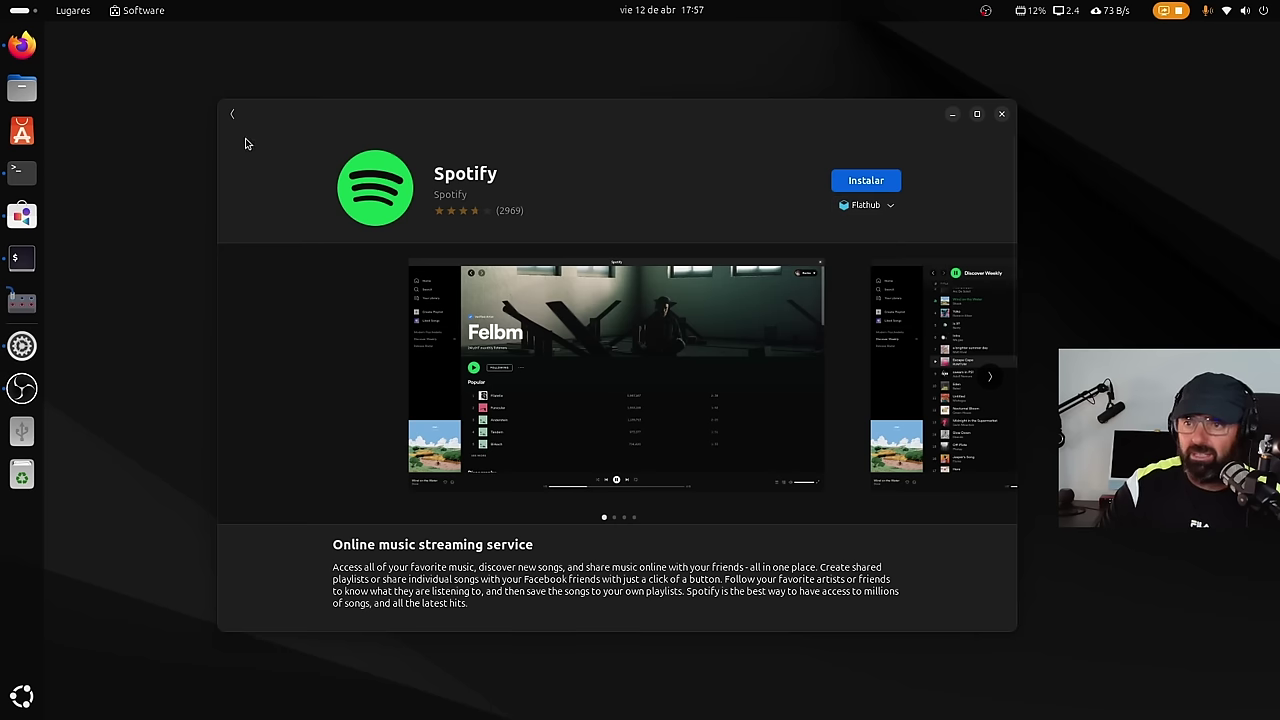
left_click(232, 115)
scroll(620, 330, "down", 3)
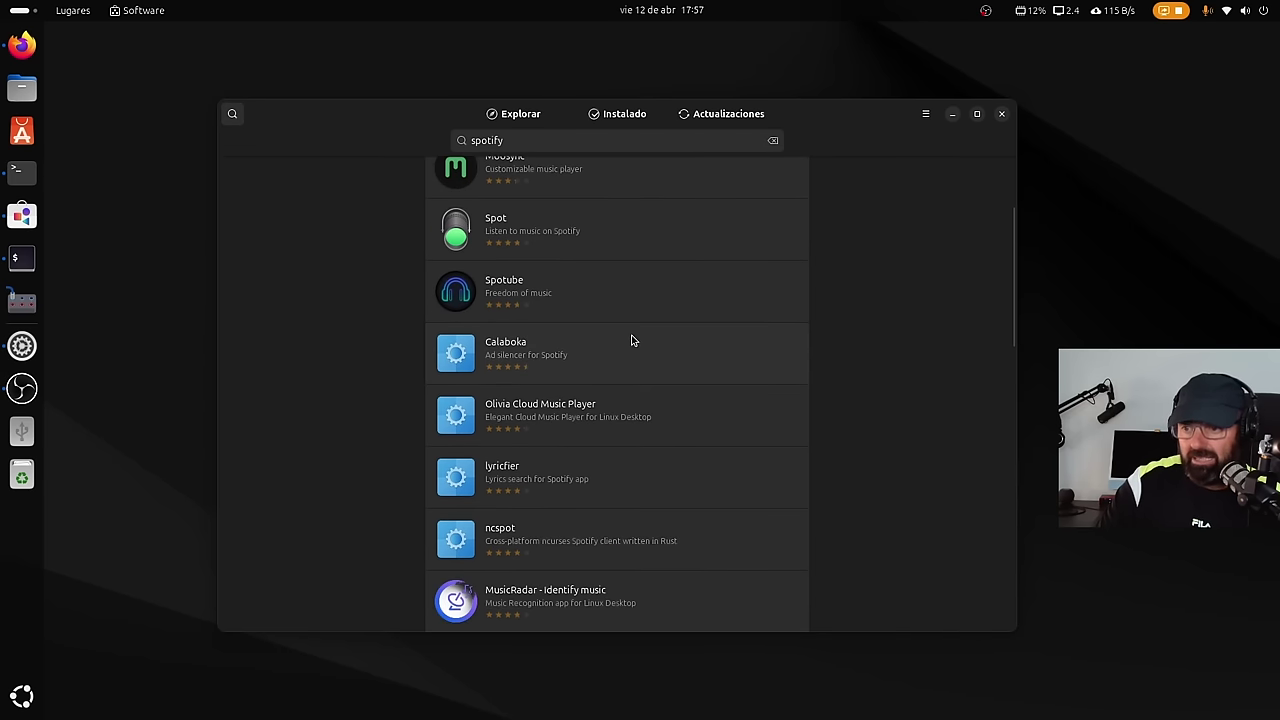
scroll(631, 341, "up", 3)
Search Software for "black box" and open the page of the Black Box GTK 4 terminal.
left_click(521, 140)
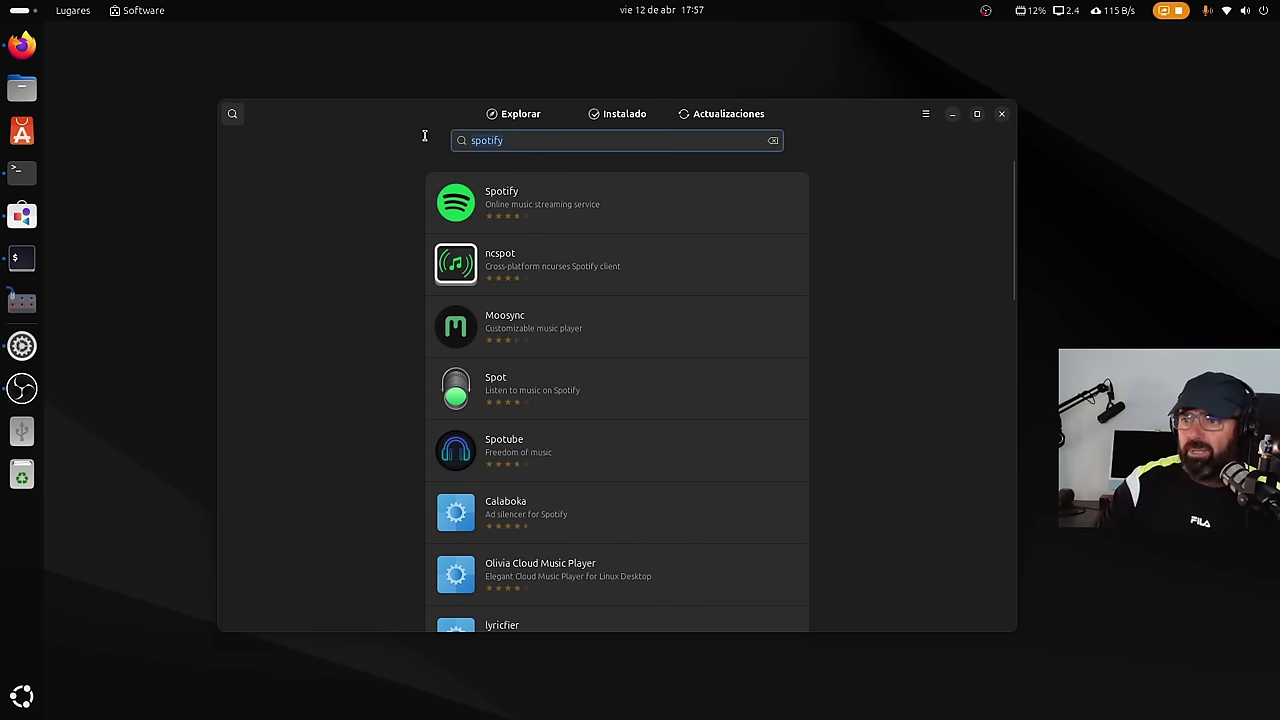
key("ctrl+a")
key("BackSpace")
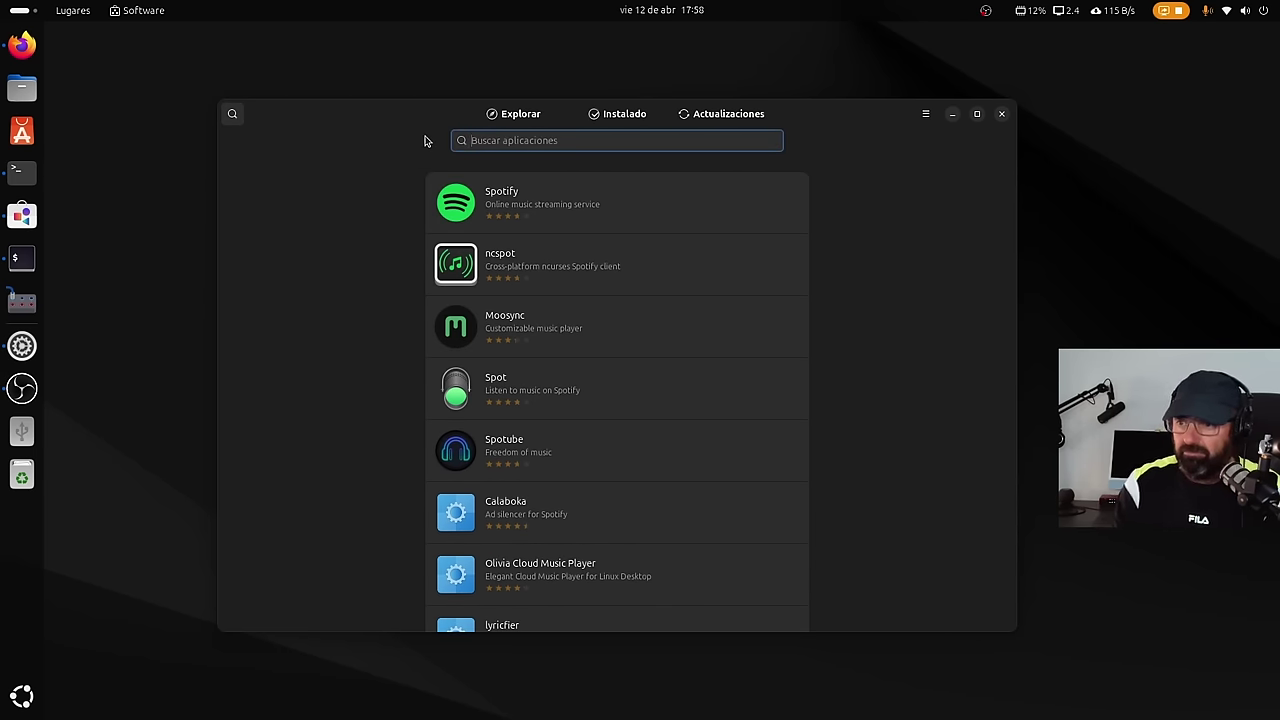
type("blas")
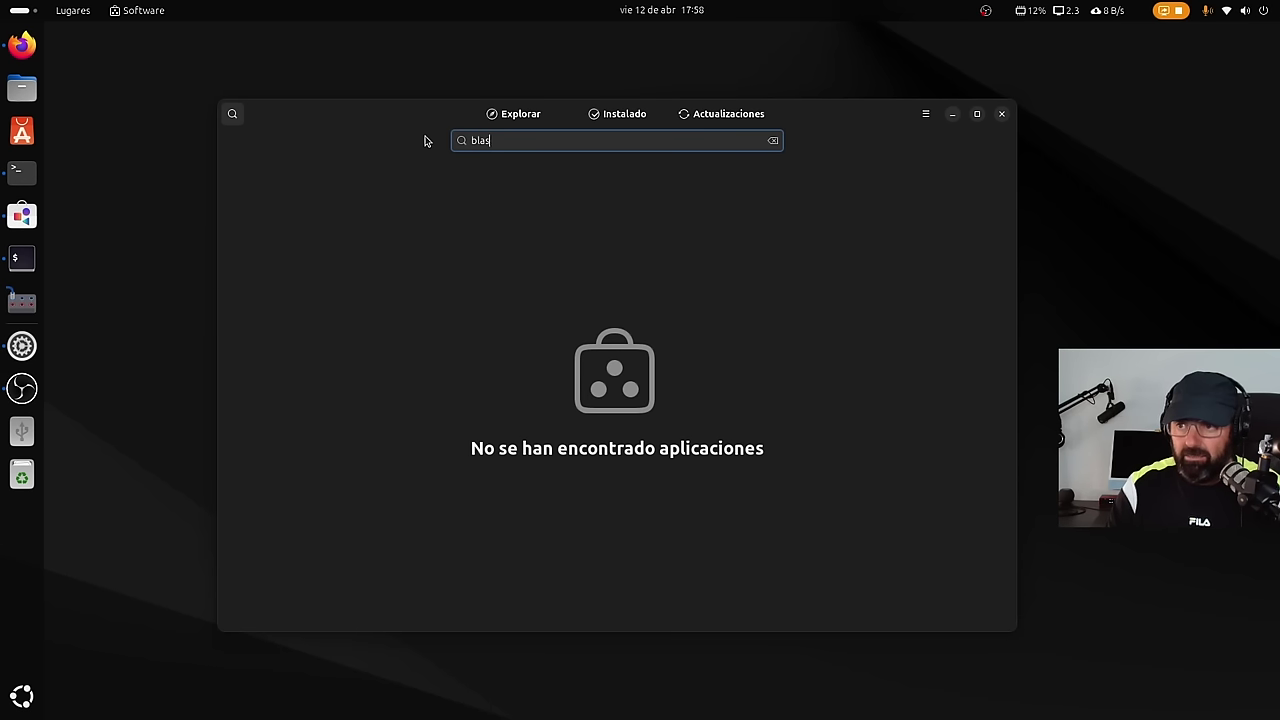
key("BackSpace")
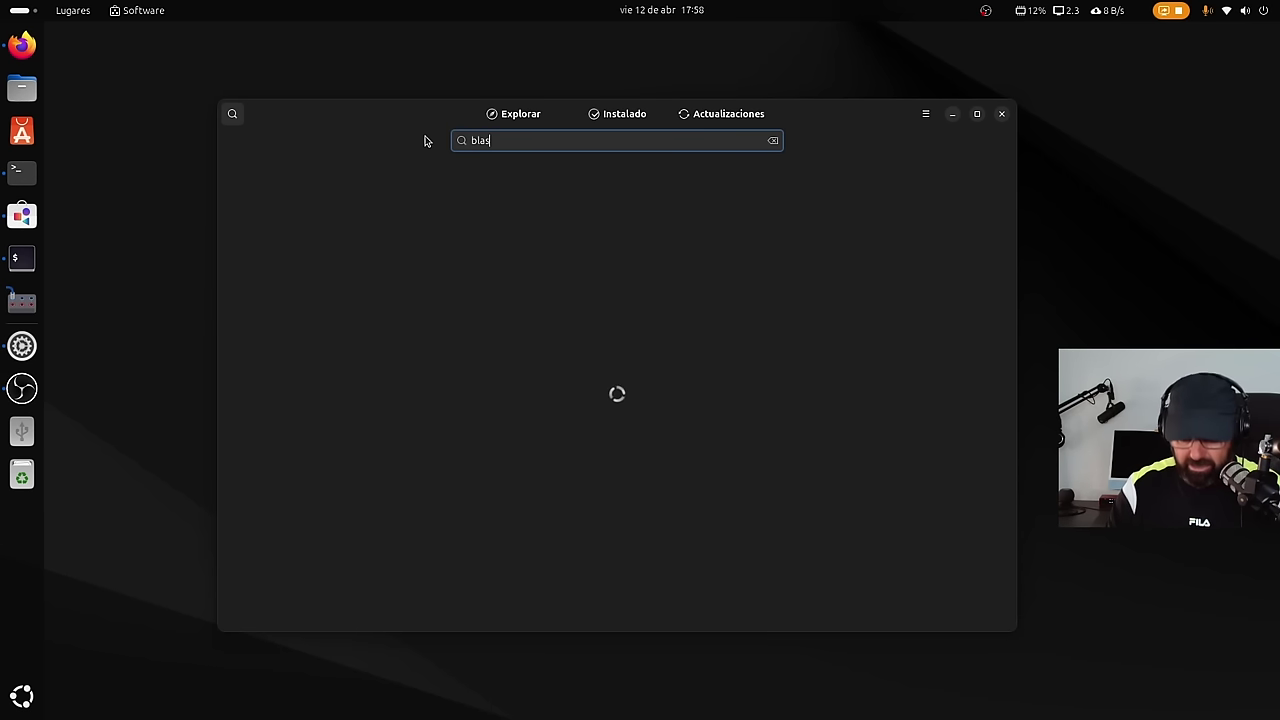
type("ck box")
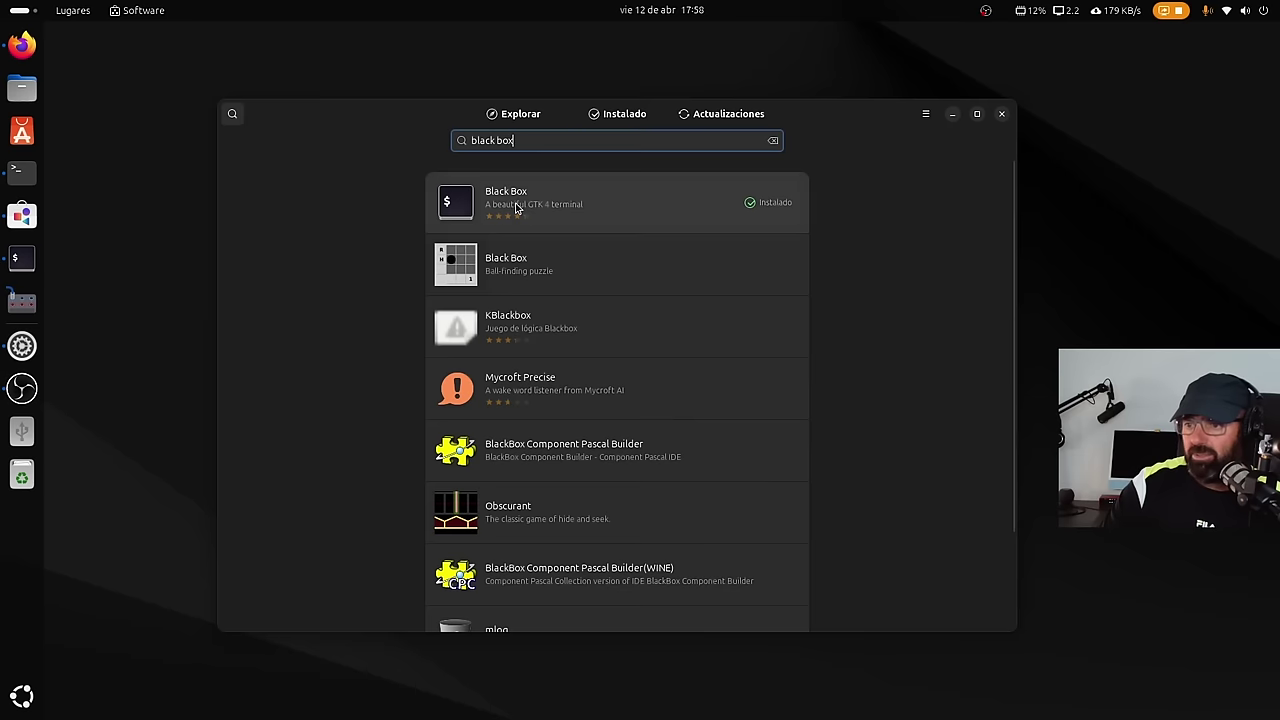
left_click(512, 202)
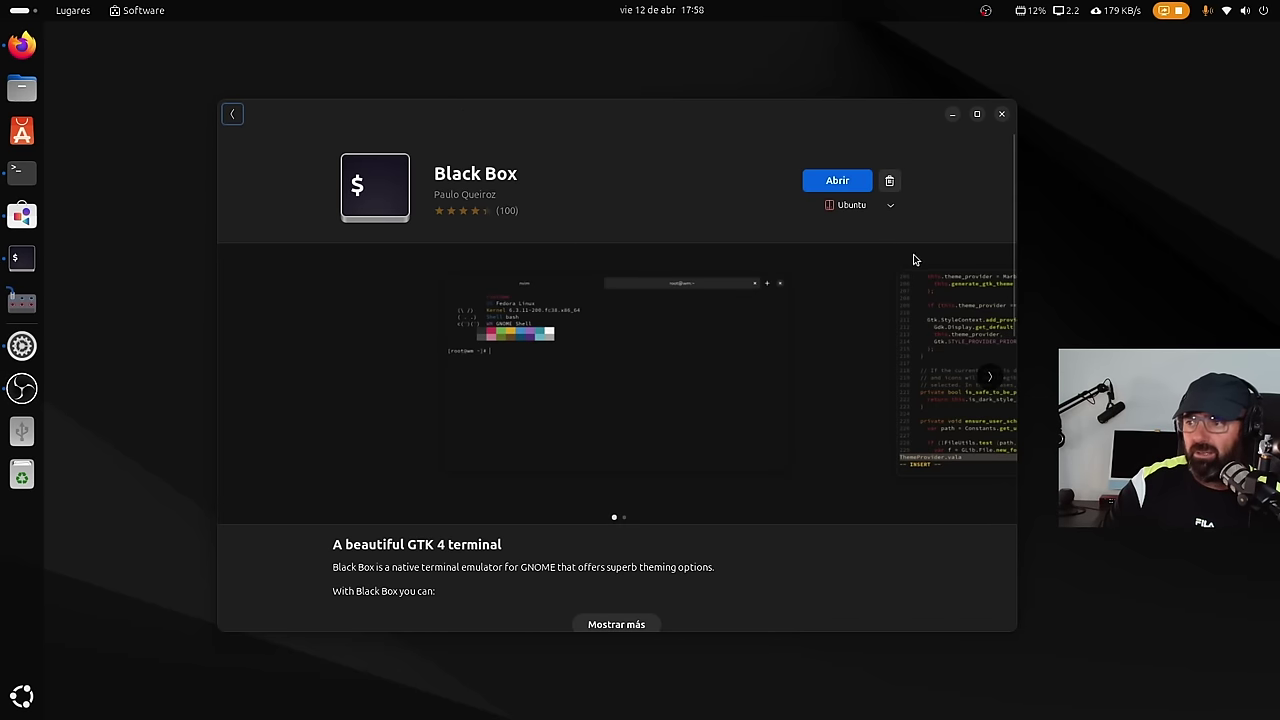
Check the available package sources for Black Box and go back to the search results.
left_click(892, 207)
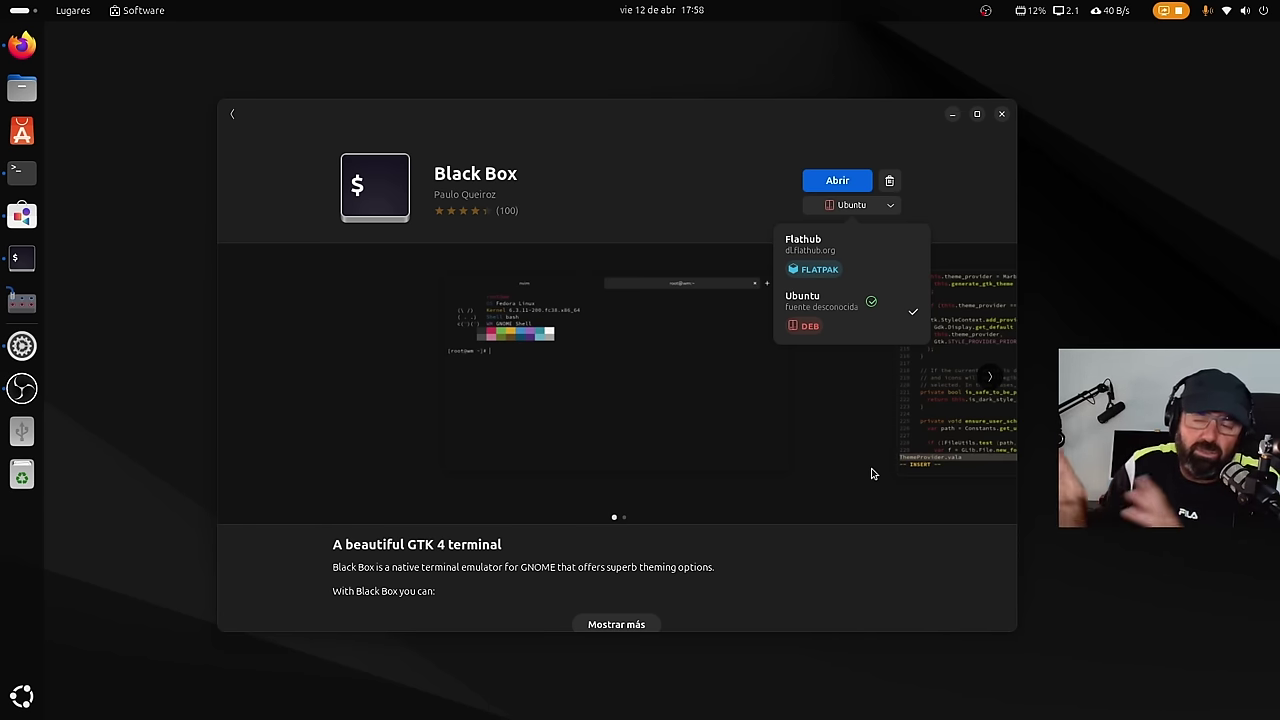
left_click(317, 323)
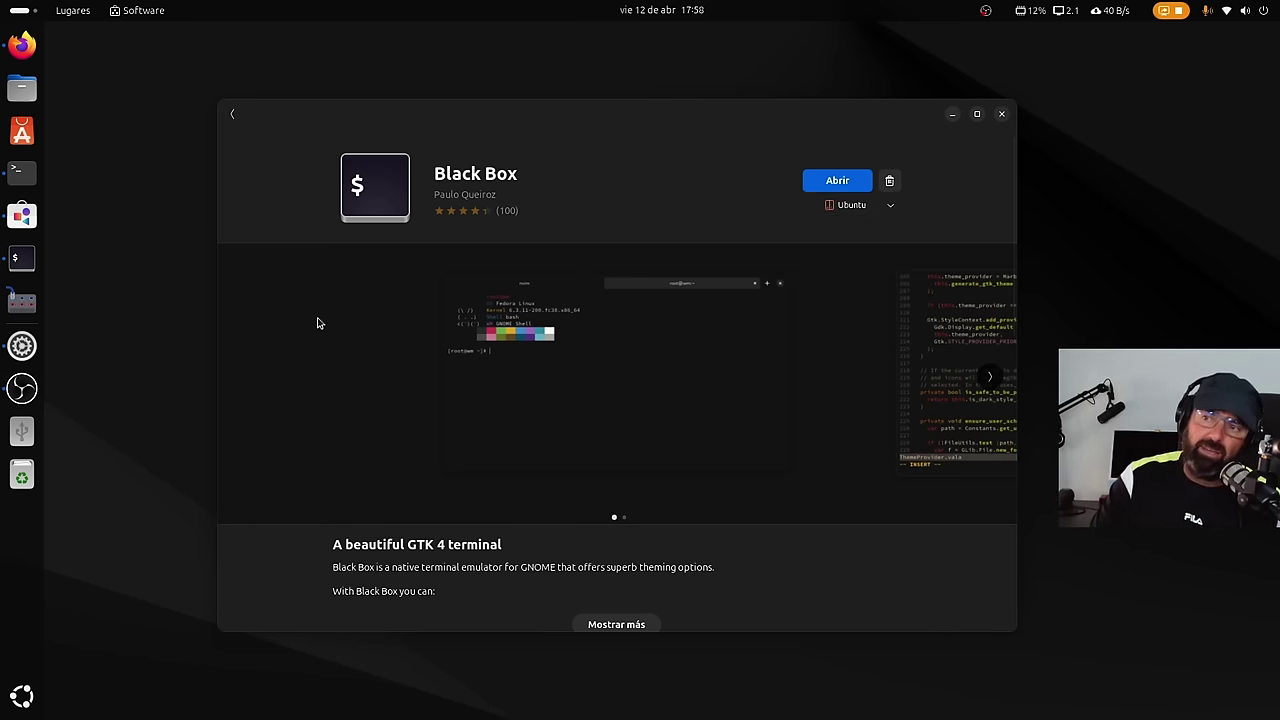
left_click(234, 115)
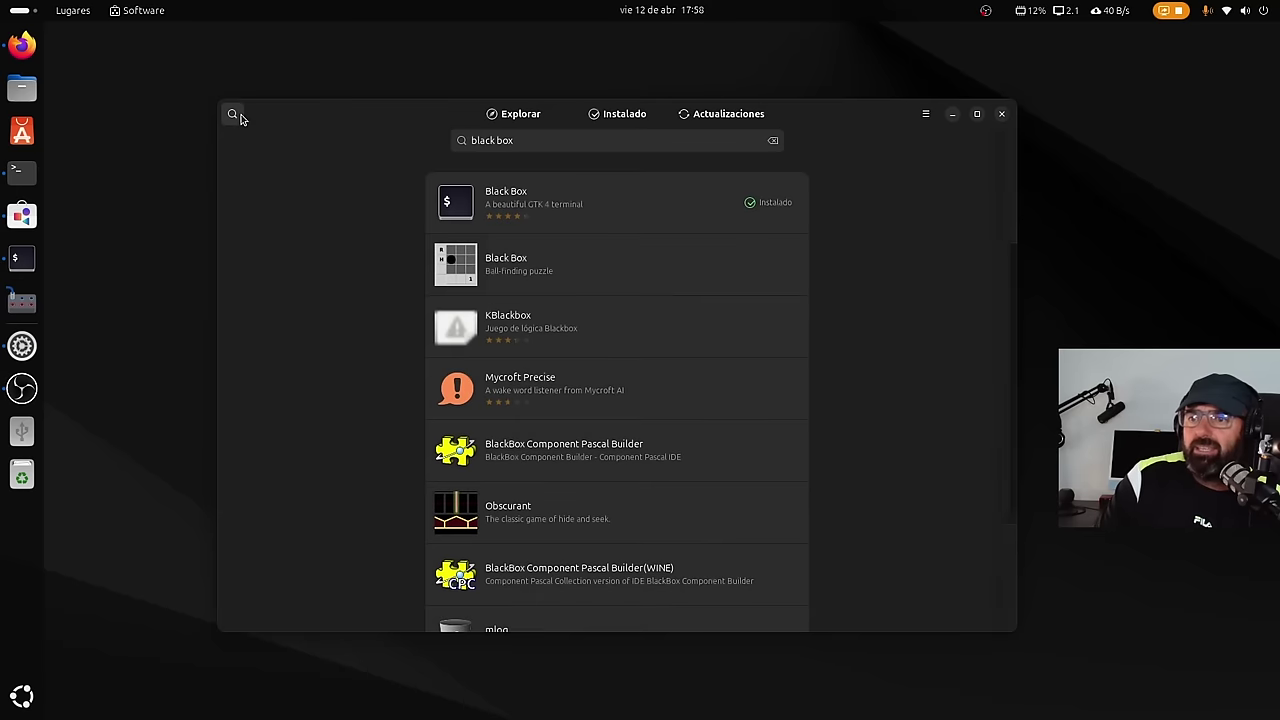
Bring up the Centro de aplicaciones for comparison, close it and close Software as well.
left_click(22, 131)
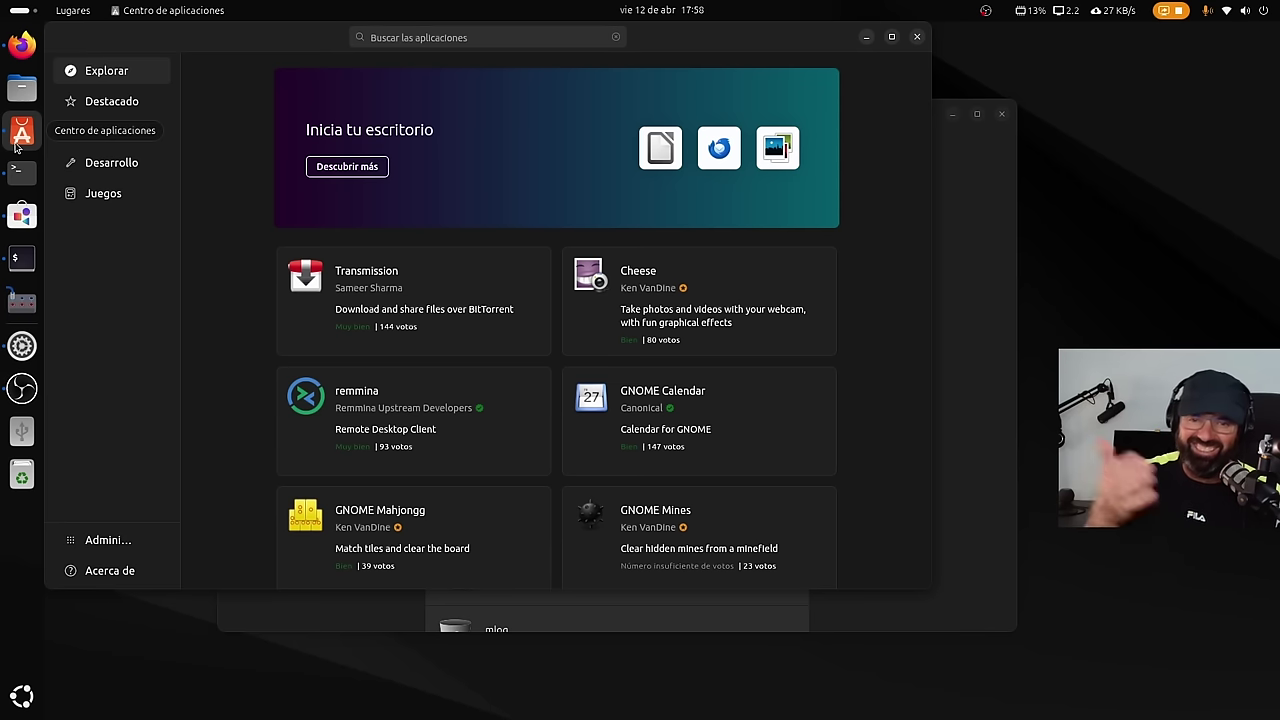
left_click(915, 38)
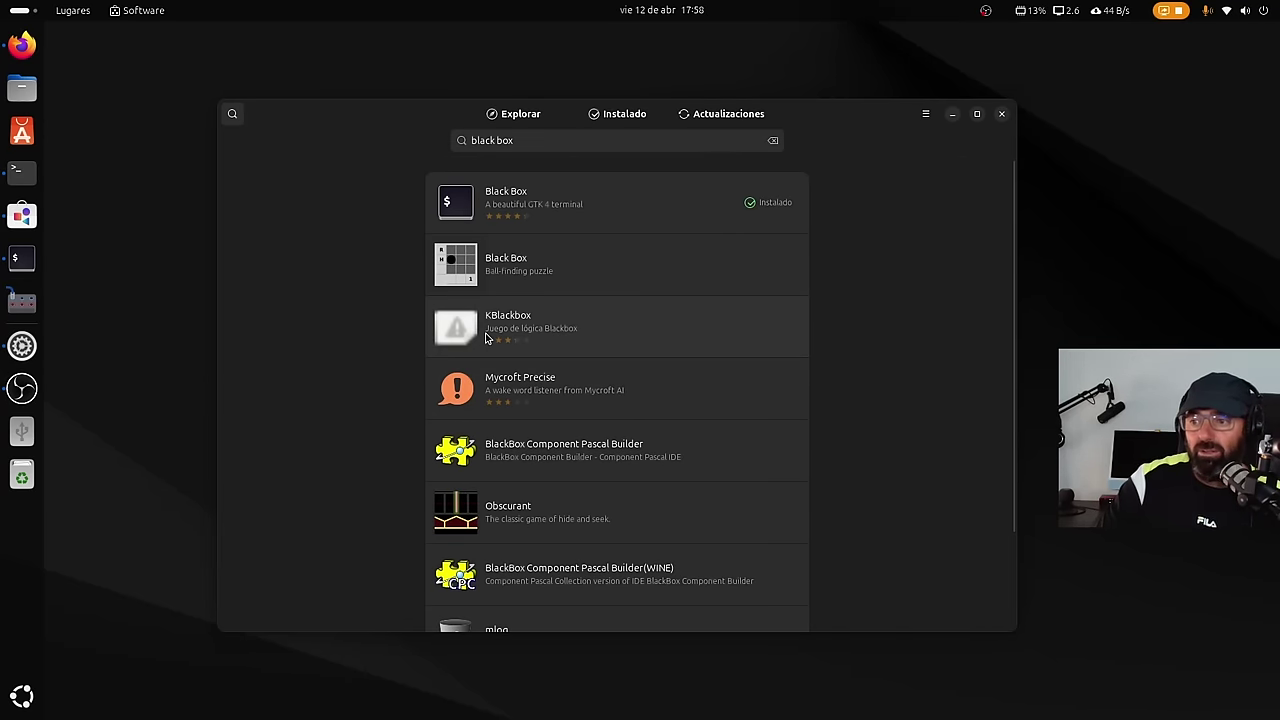
left_click(1001, 114)
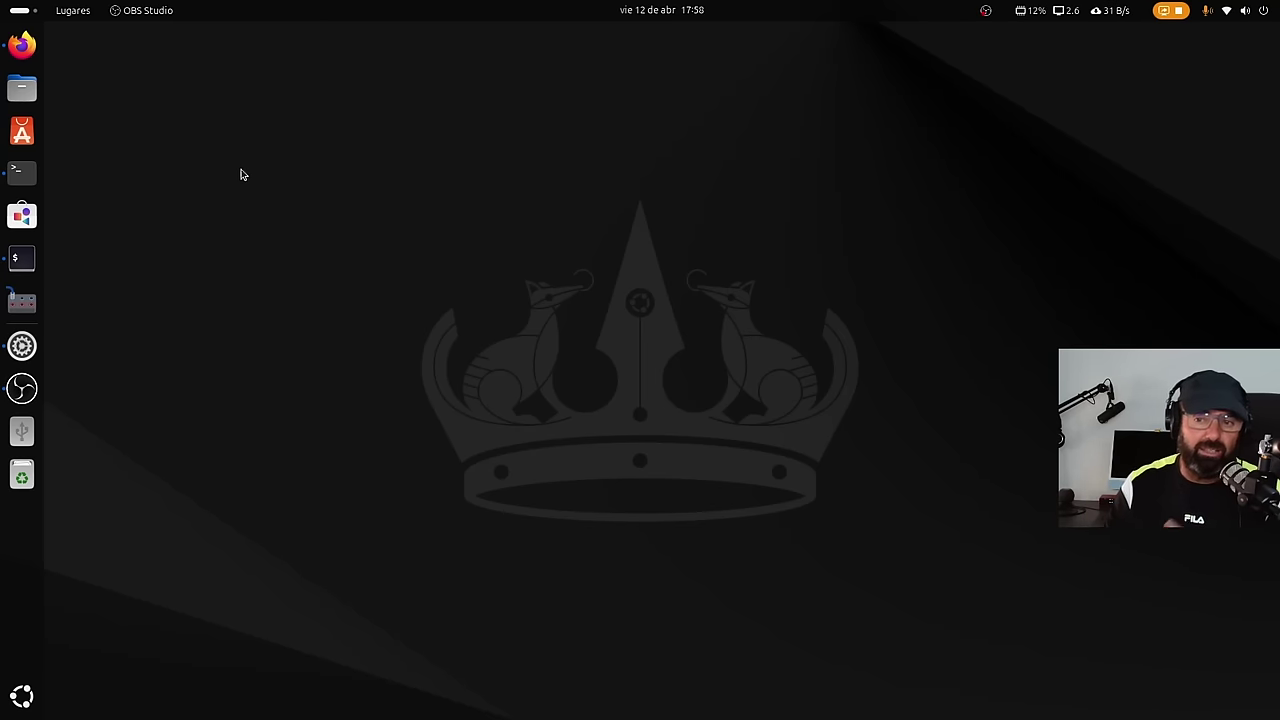
Switch to Firefox, review the Flatpak Ubuntu Quick Setup page from start to end and minimize the browser.
left_click(22, 45)
left_click(440, 55)
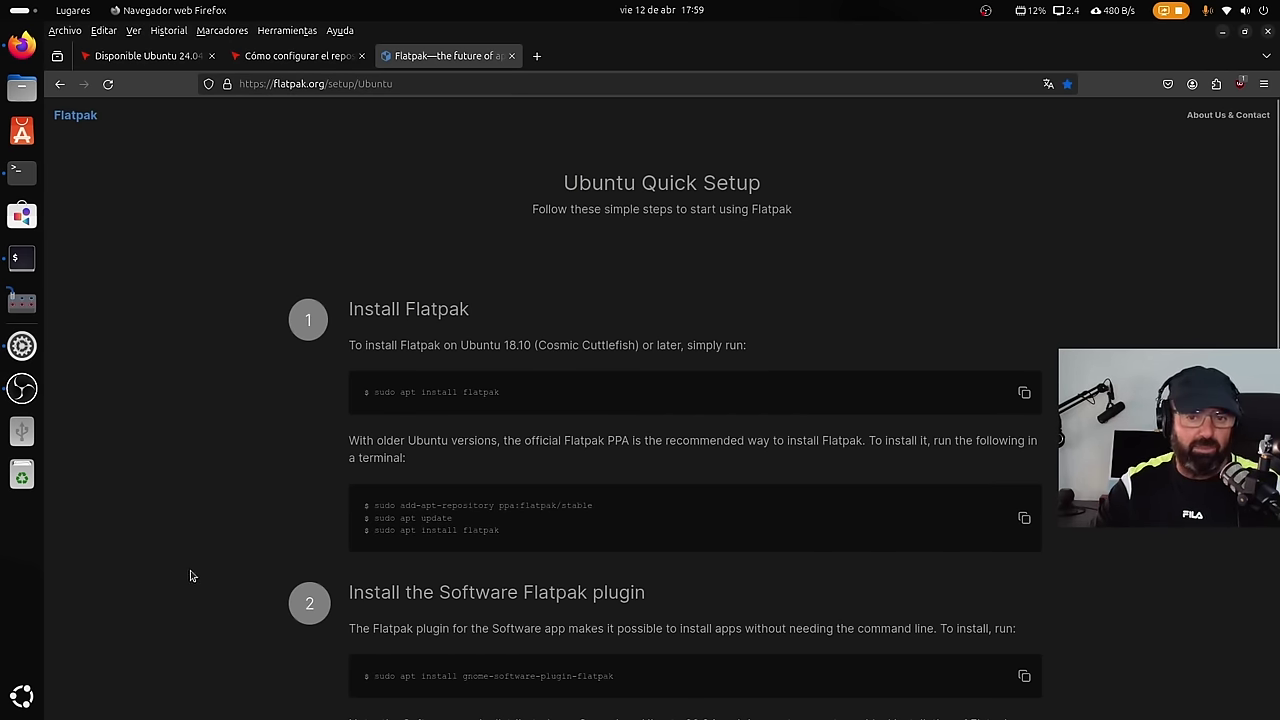
scroll(322, 436, "down", 7)
scroll(322, 436, "up", 7)
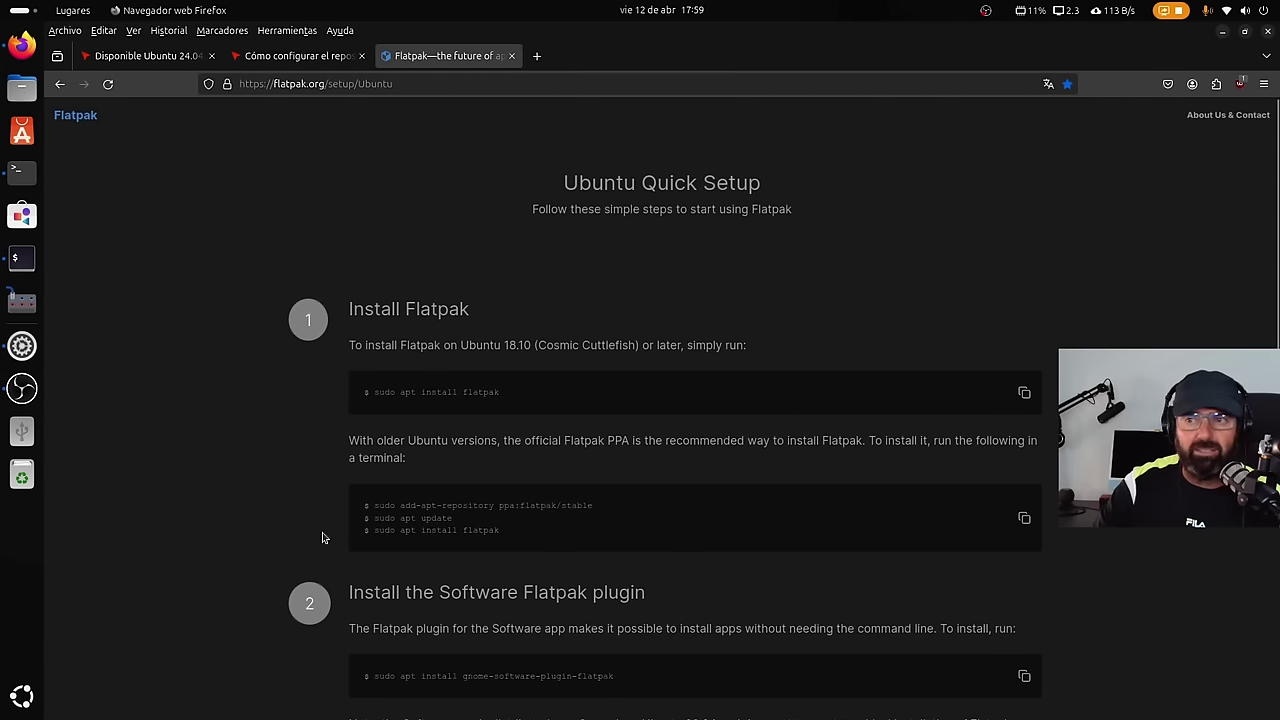
left_click(1222, 34)
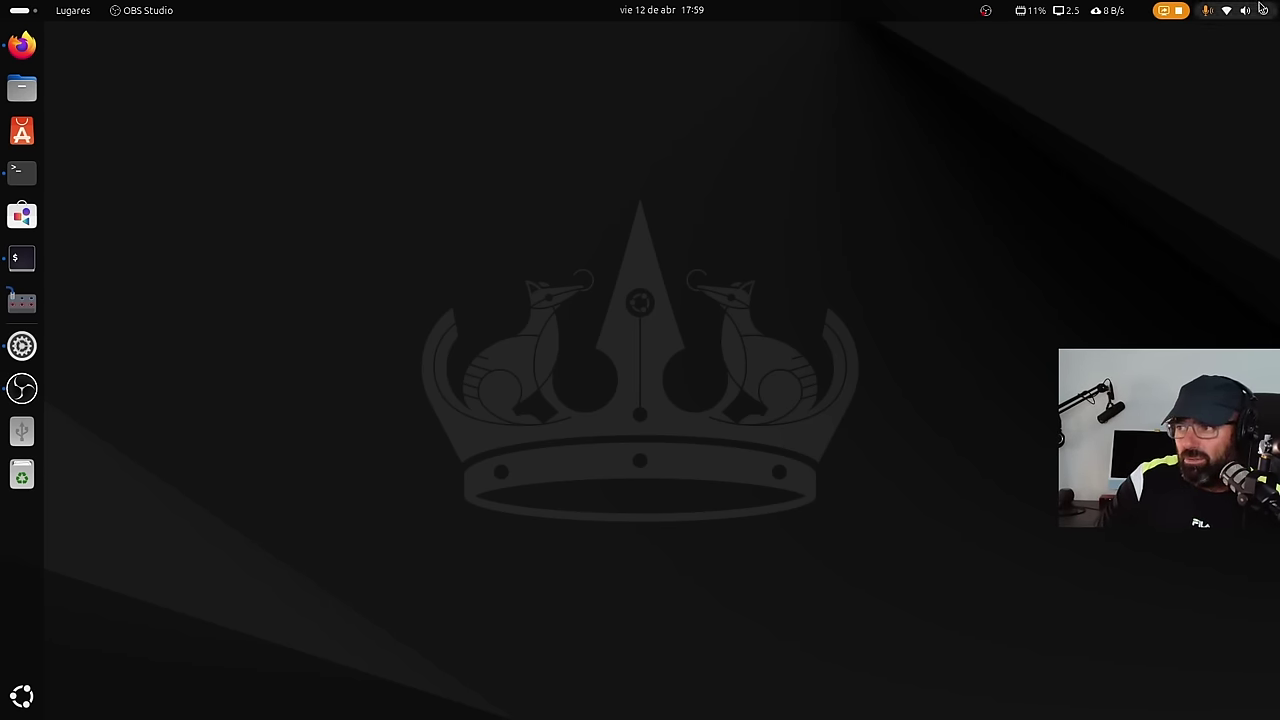
Open the Sonido settings in Configuración and view the available output devices without changing the selection.
left_click(22, 345)
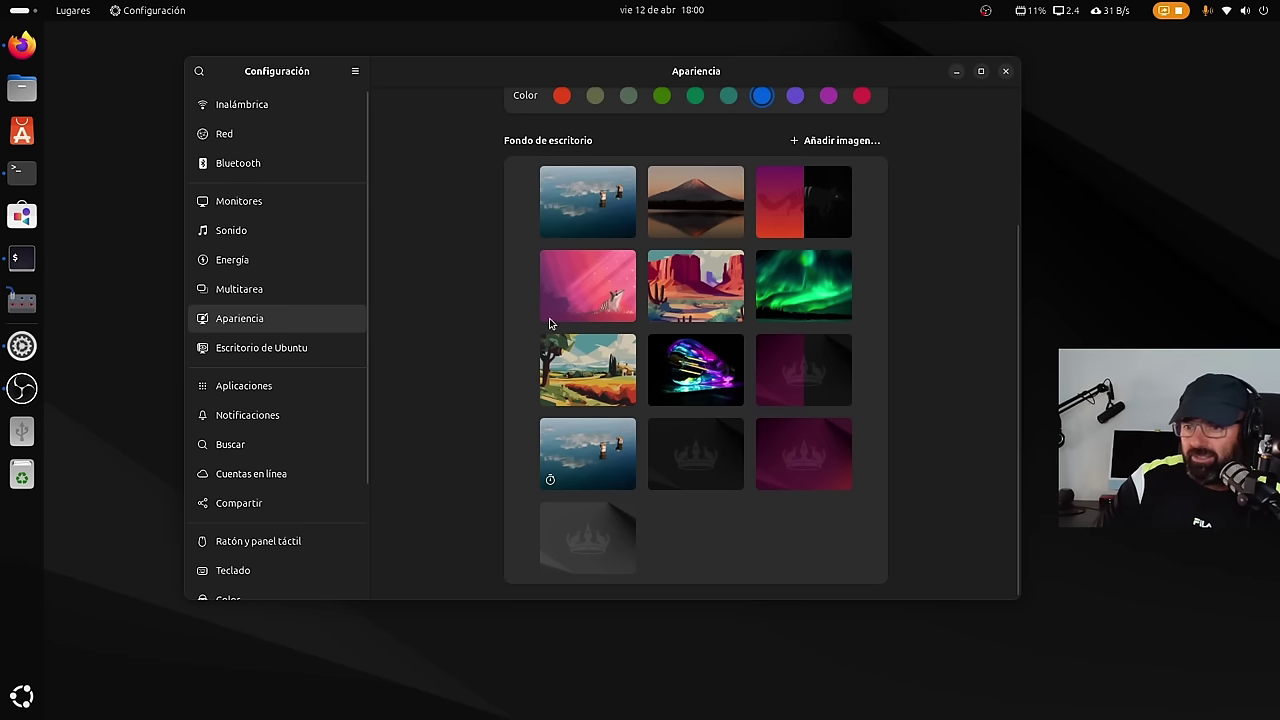
left_click(268, 240)
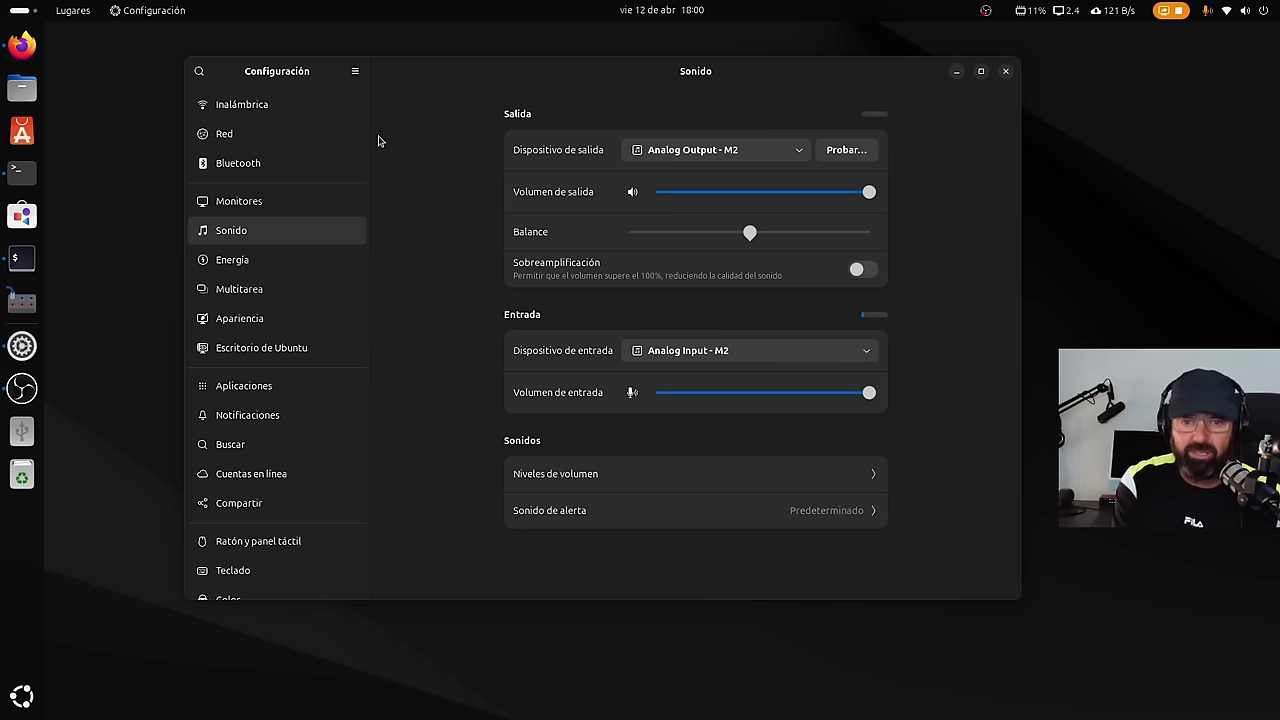
left_click(712, 158)
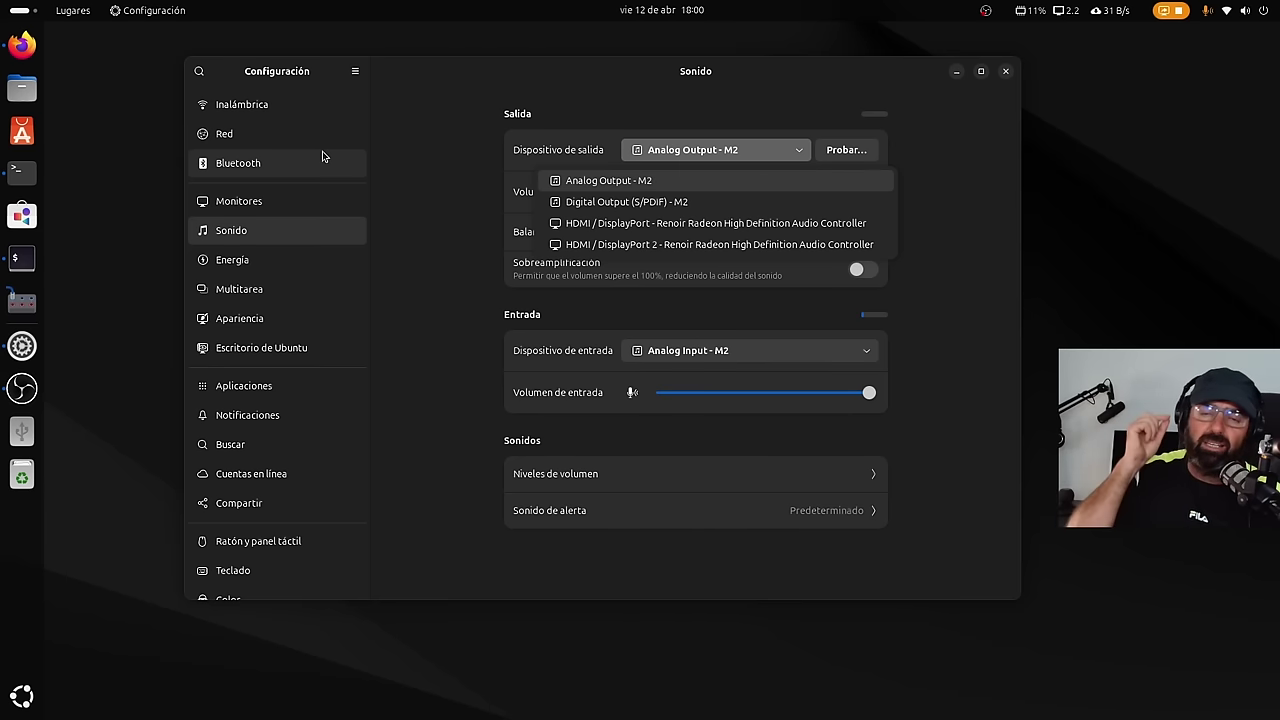
left_click(440, 394)
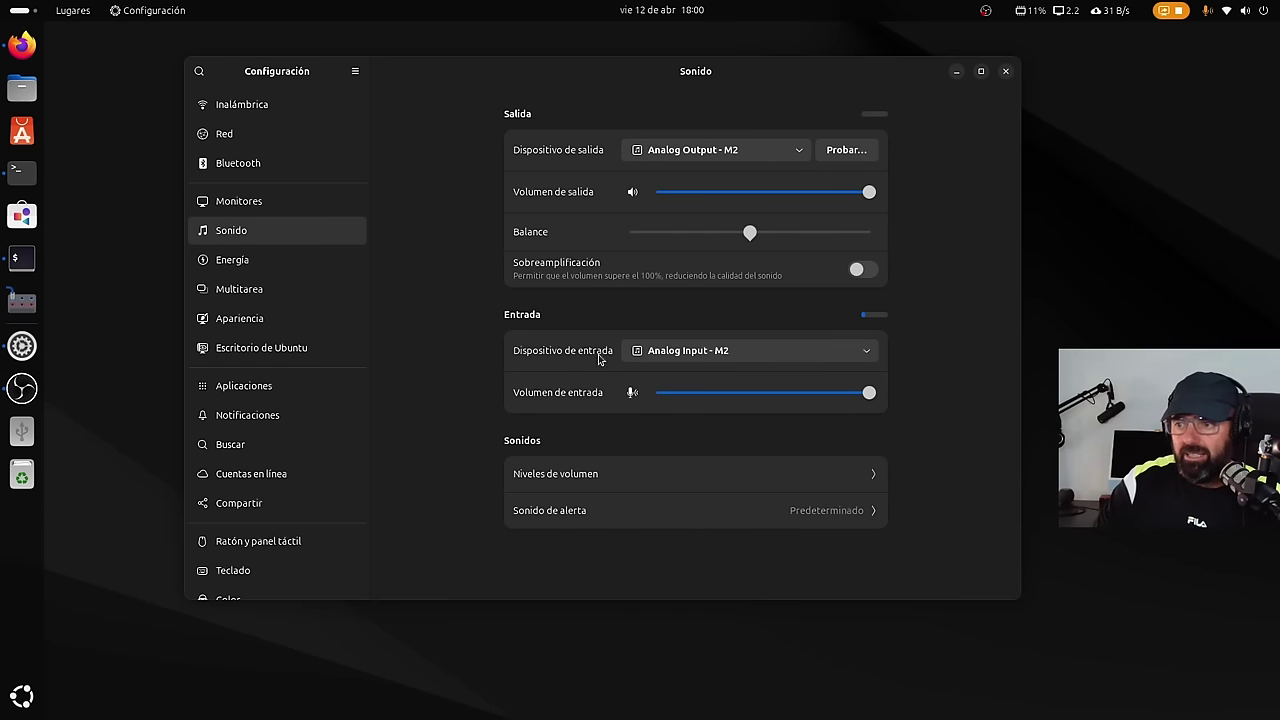
View the available sound input devices, keep Analog Input - M2 selected and close Configuración.
left_click(750, 356)
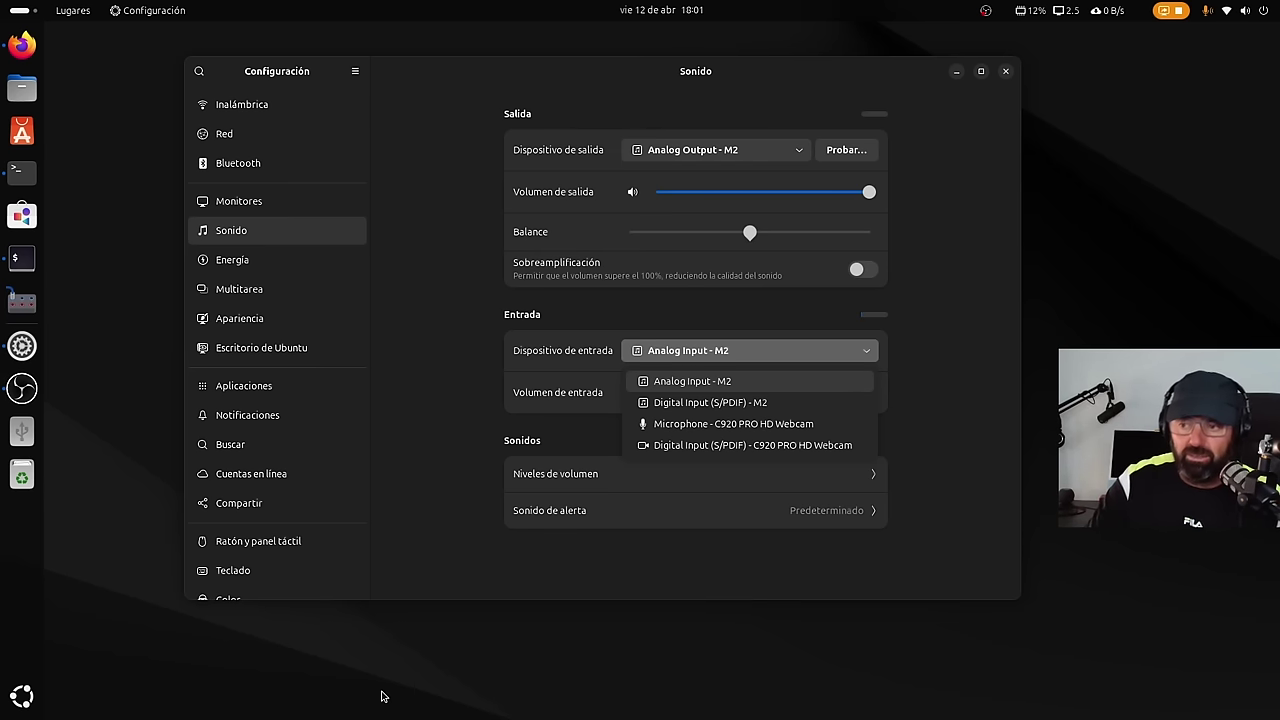
left_click(438, 500)
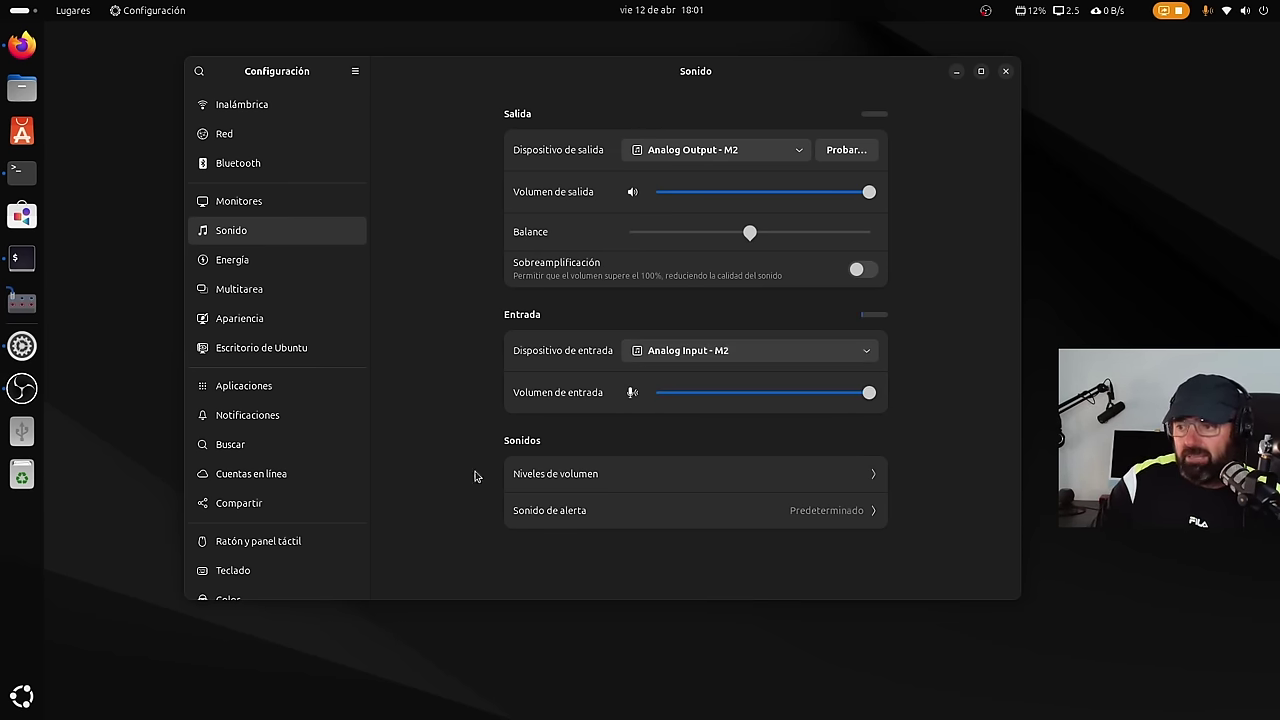
left_click(697, 358)
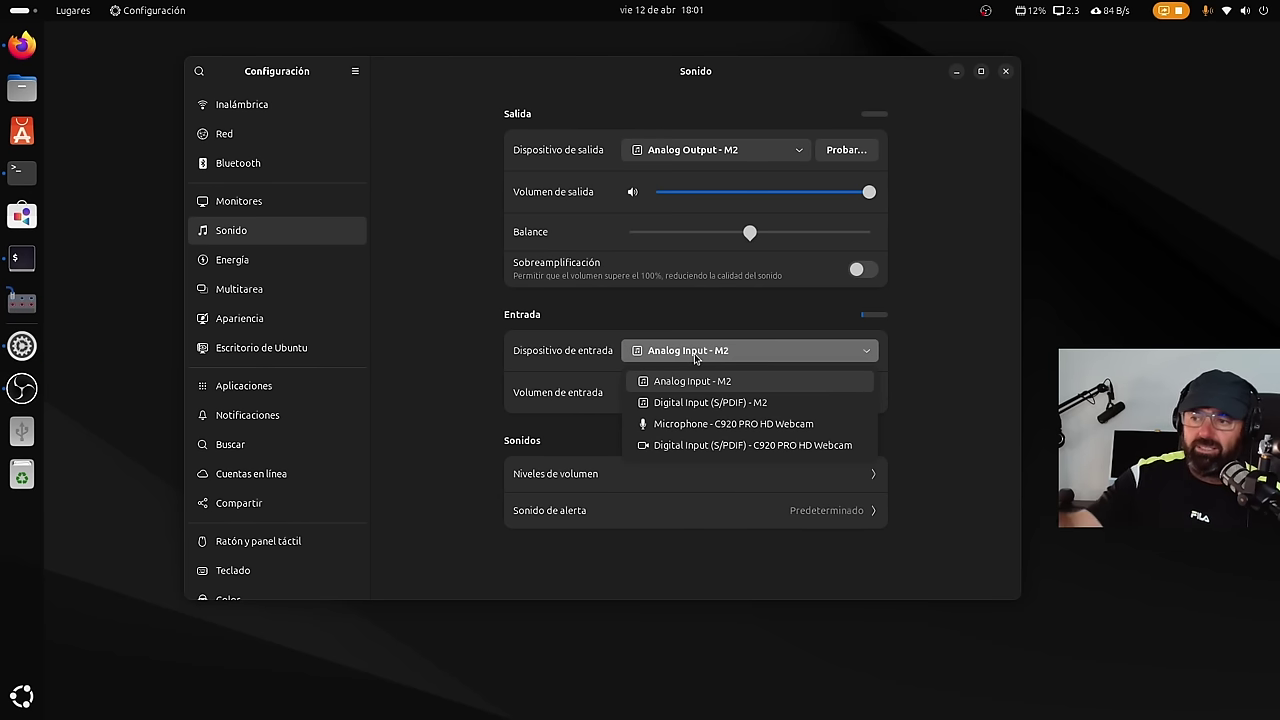
left_click(450, 380)
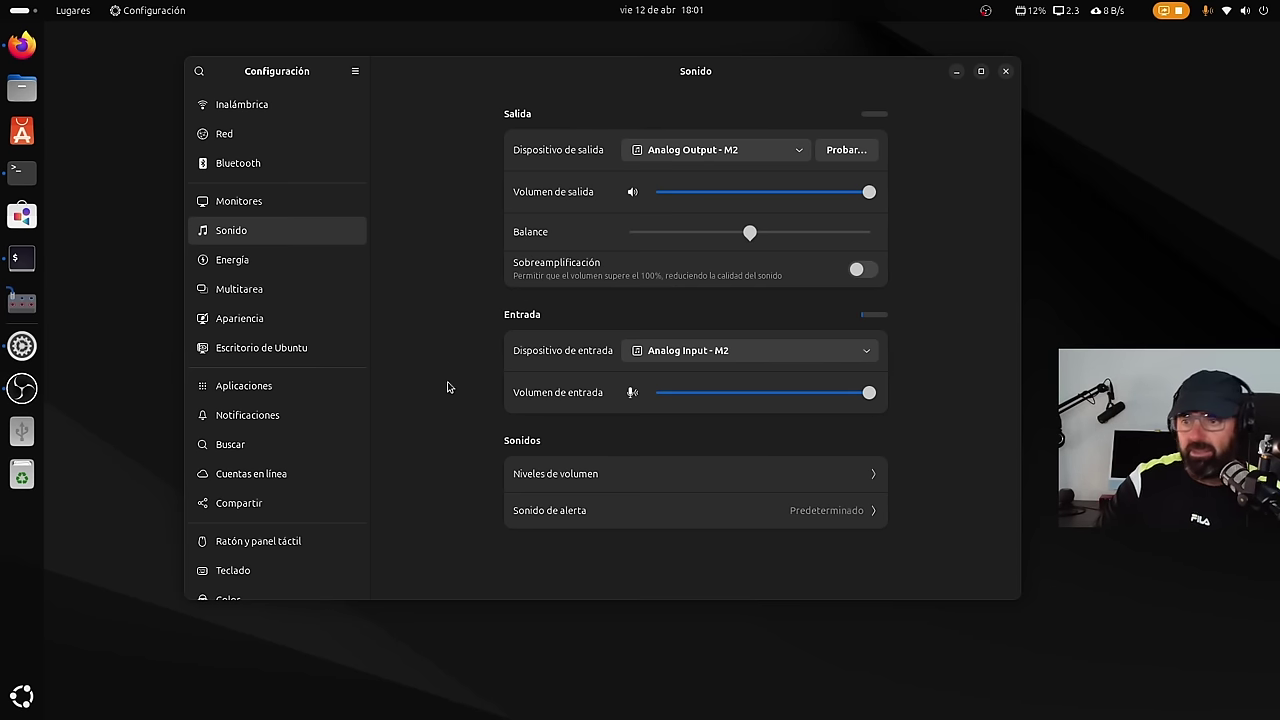
left_click(1005, 71)
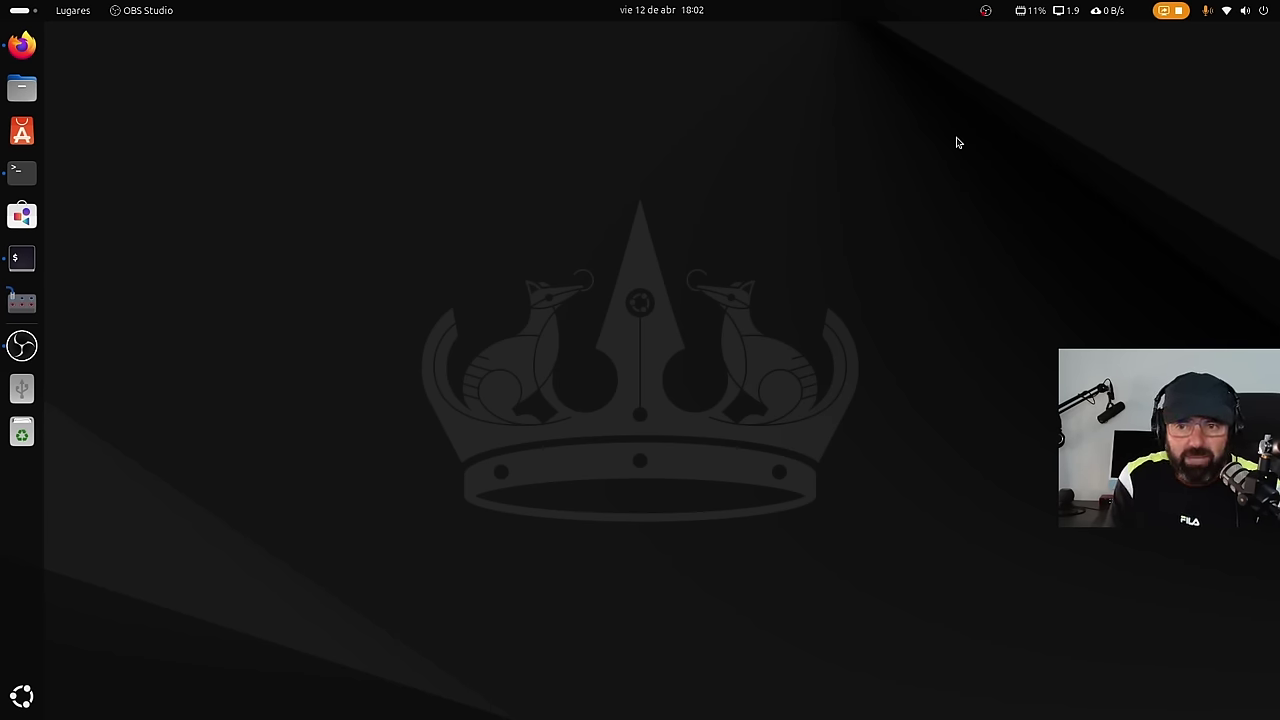
Show the btop system monitor in the Terminal, switch to Firefox and open a new tab.
left_click(22, 173)
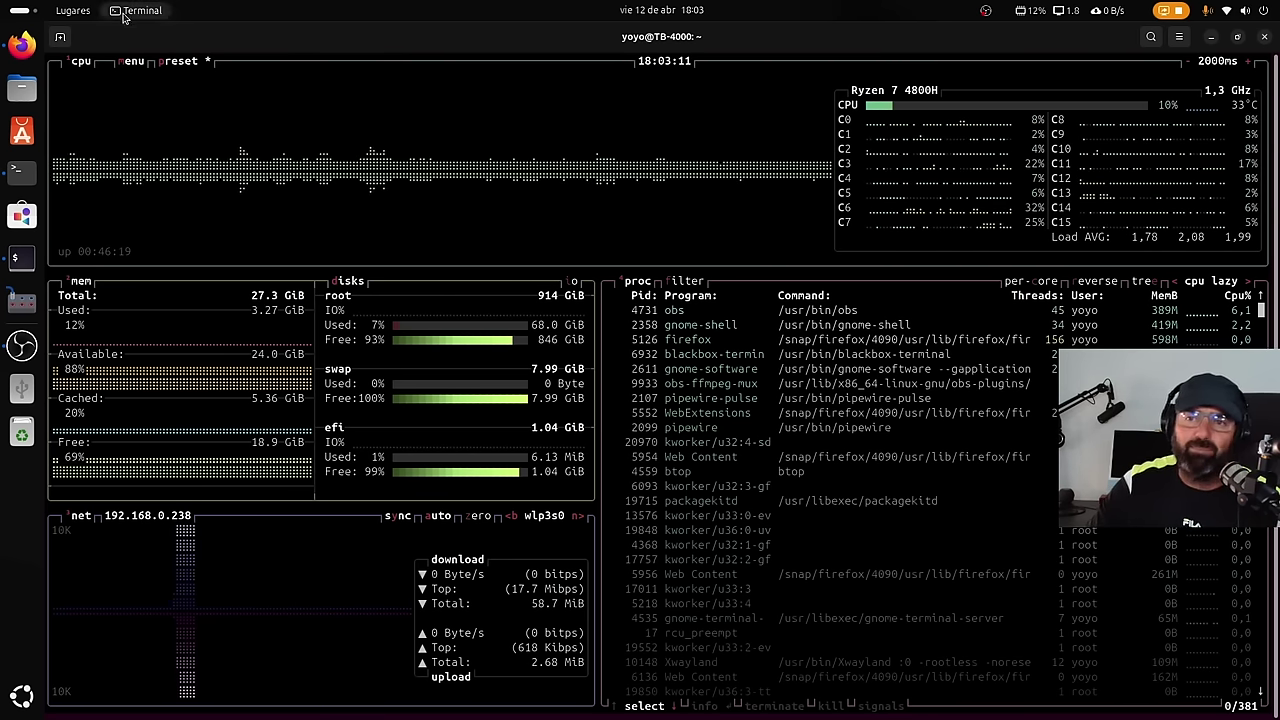
left_click(22, 45)
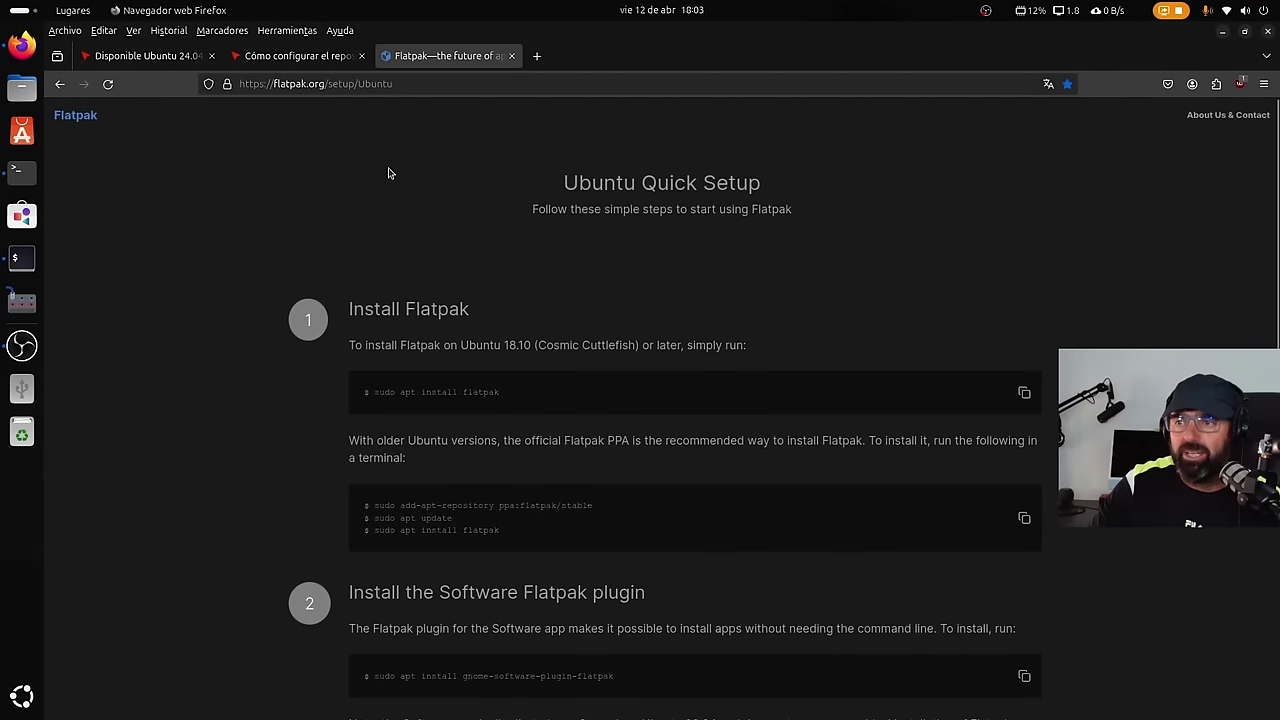
left_click(536, 55)
Open the Acerca de Firefox window, move it towards the middle of the screen to read the version information and close it.
left_click(345, 31)
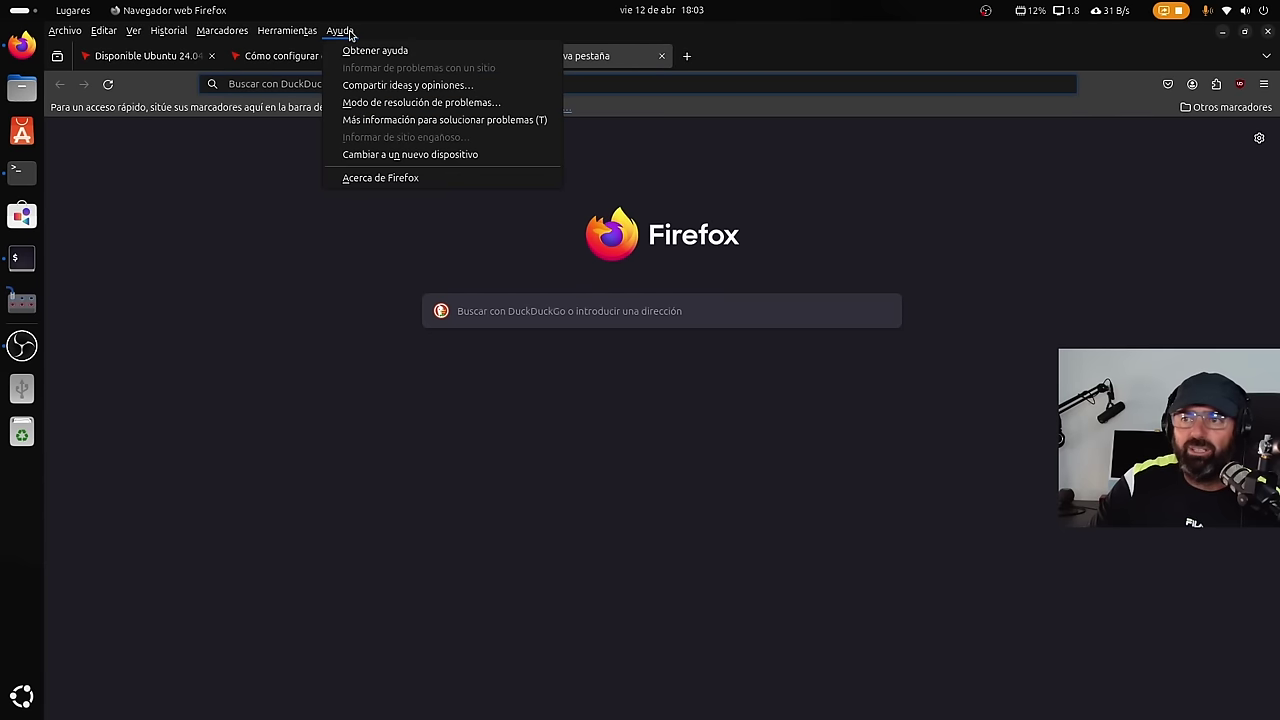
left_click(398, 179)
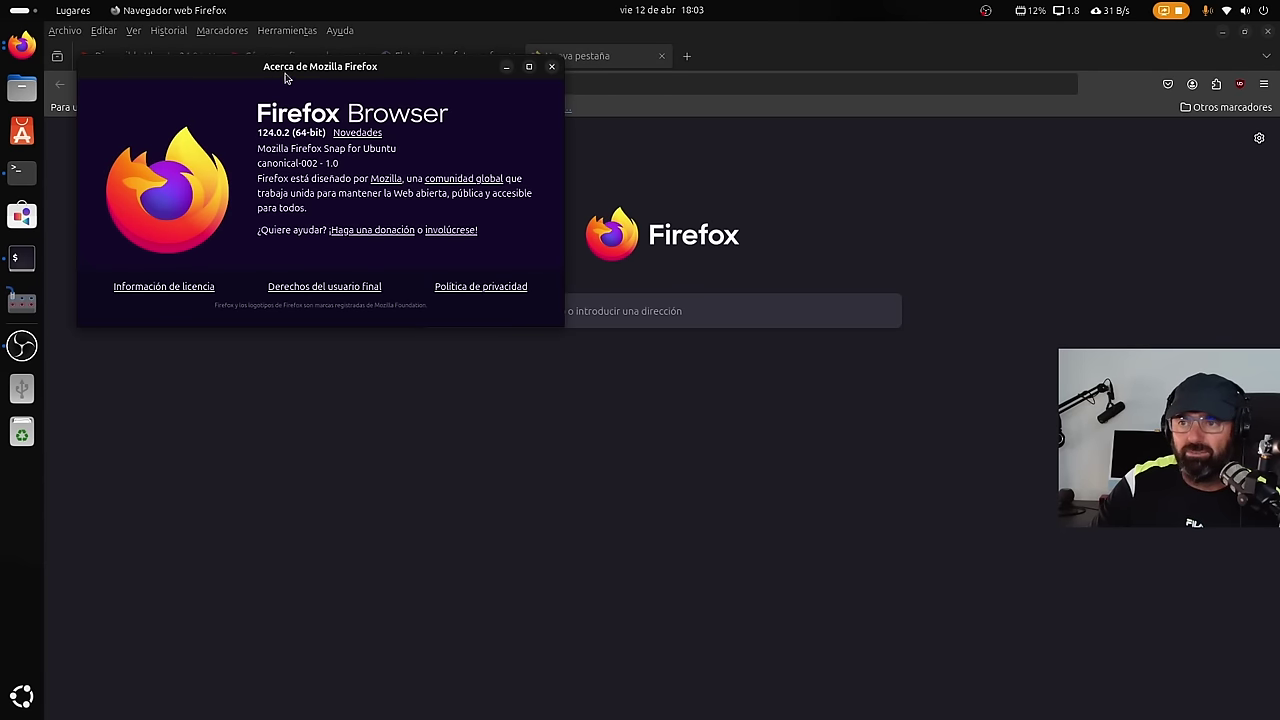
left_click_drag(281, 68, 490, 219)
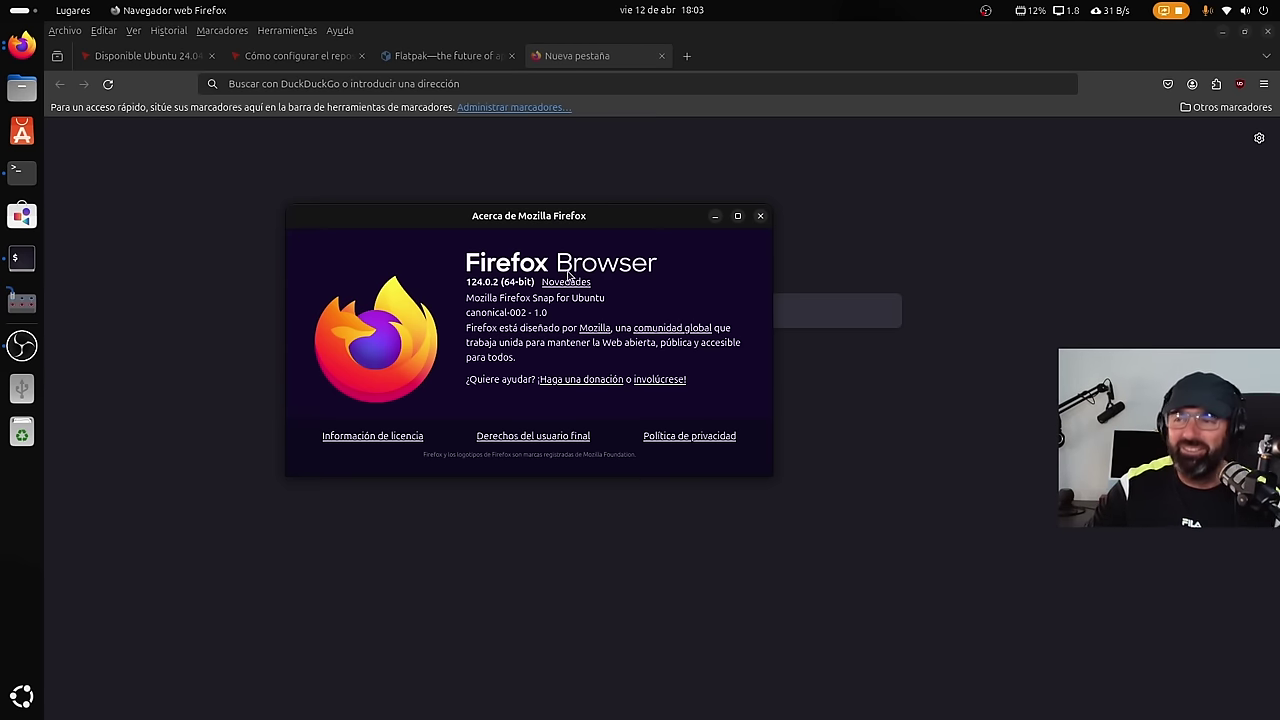
left_click(760, 216)
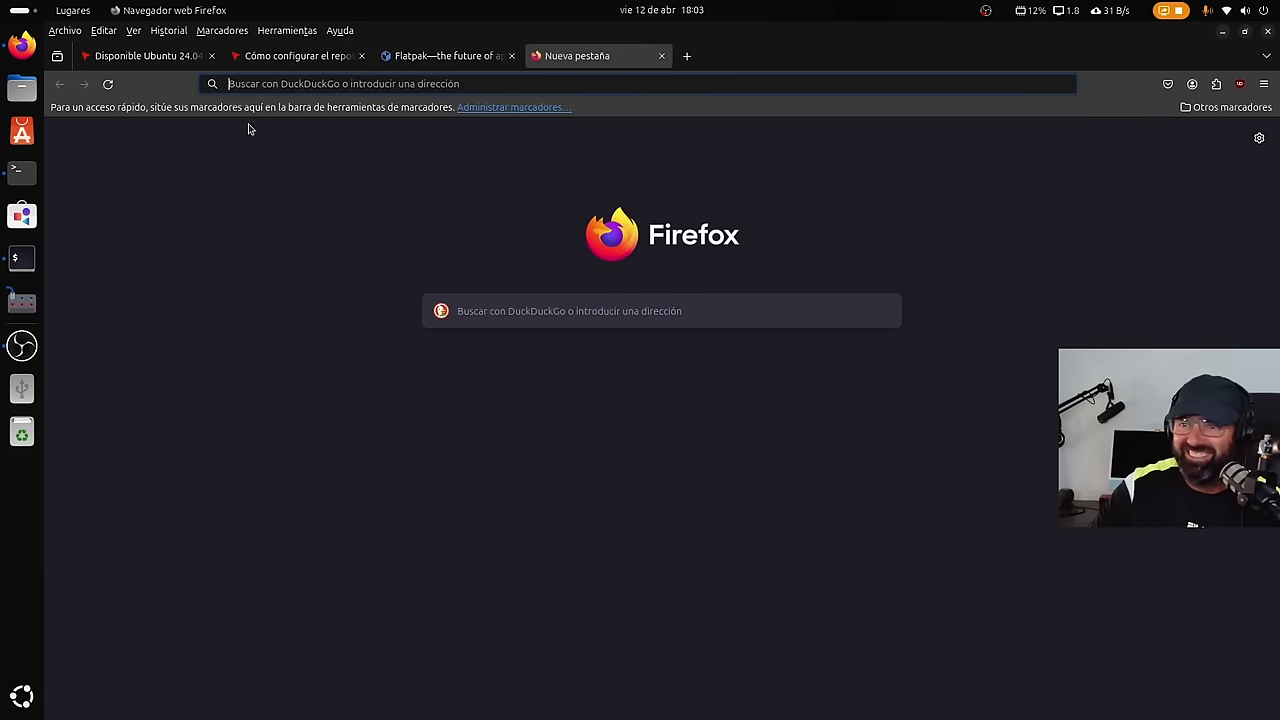
Open YouTube in the new Firefox tab and search it for "las culisueltas".
left_click(396, 85)
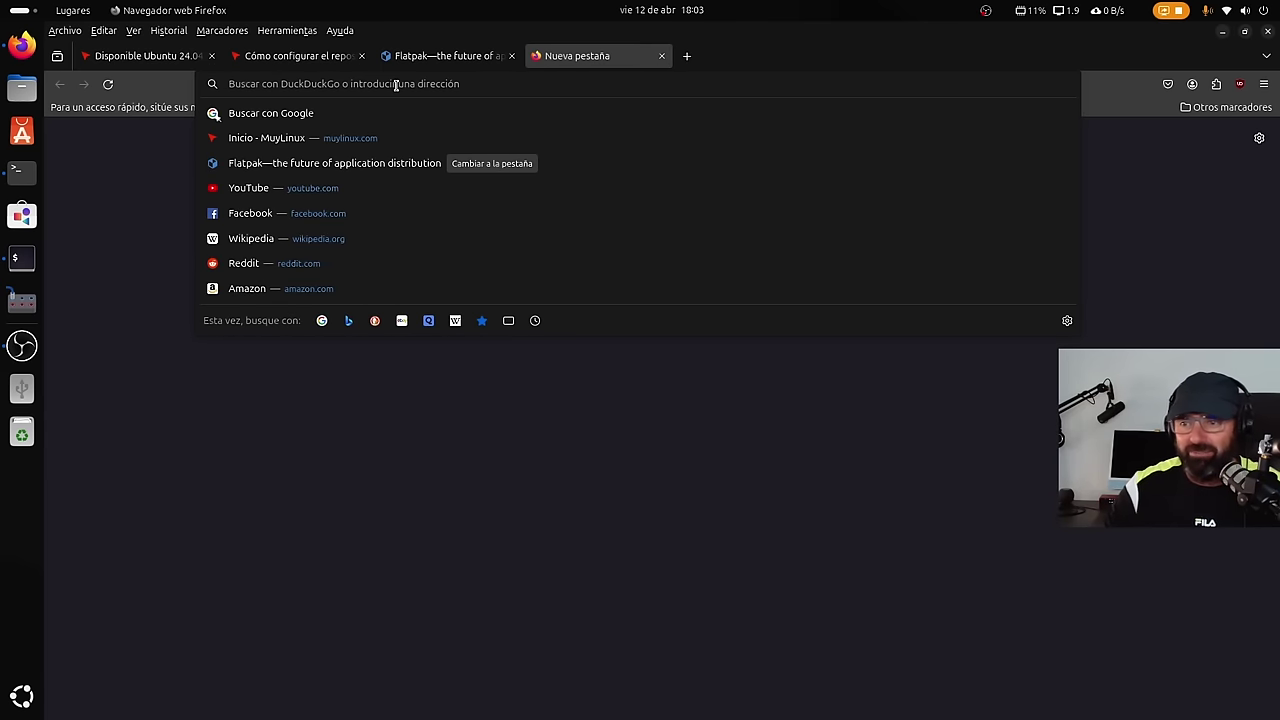
left_click(280, 188)
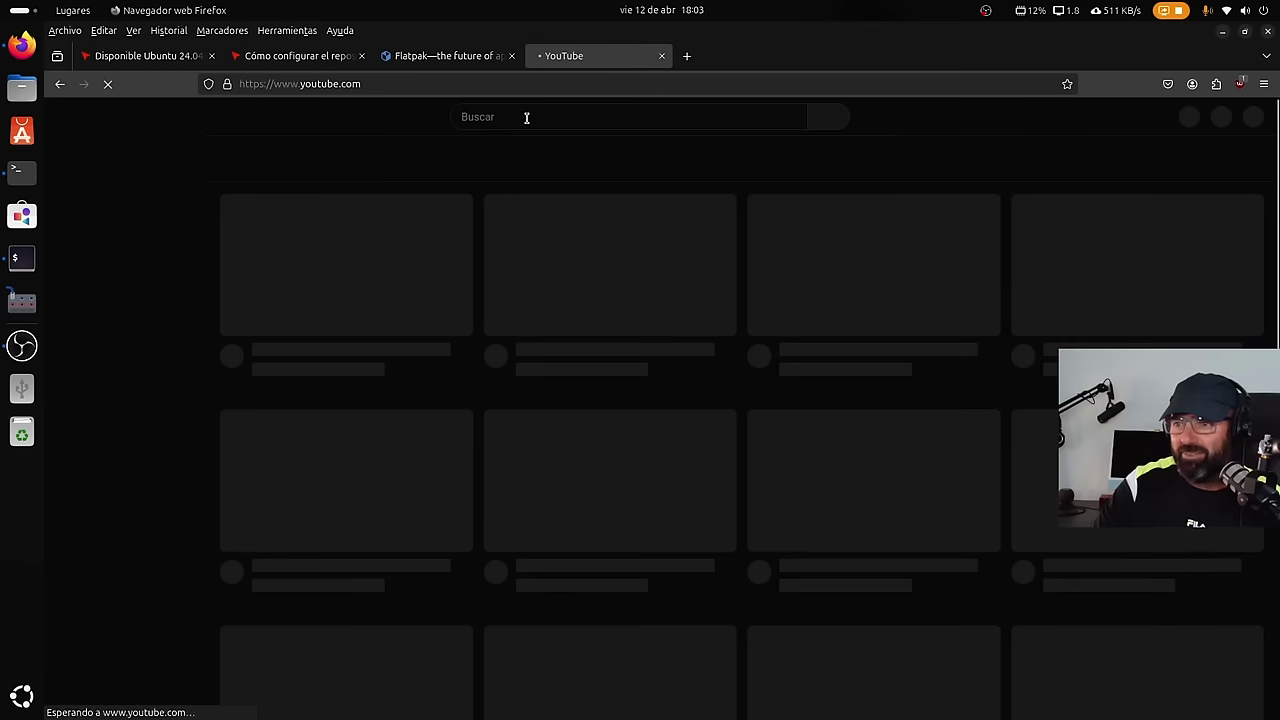
left_click(520, 116)
type("ls")
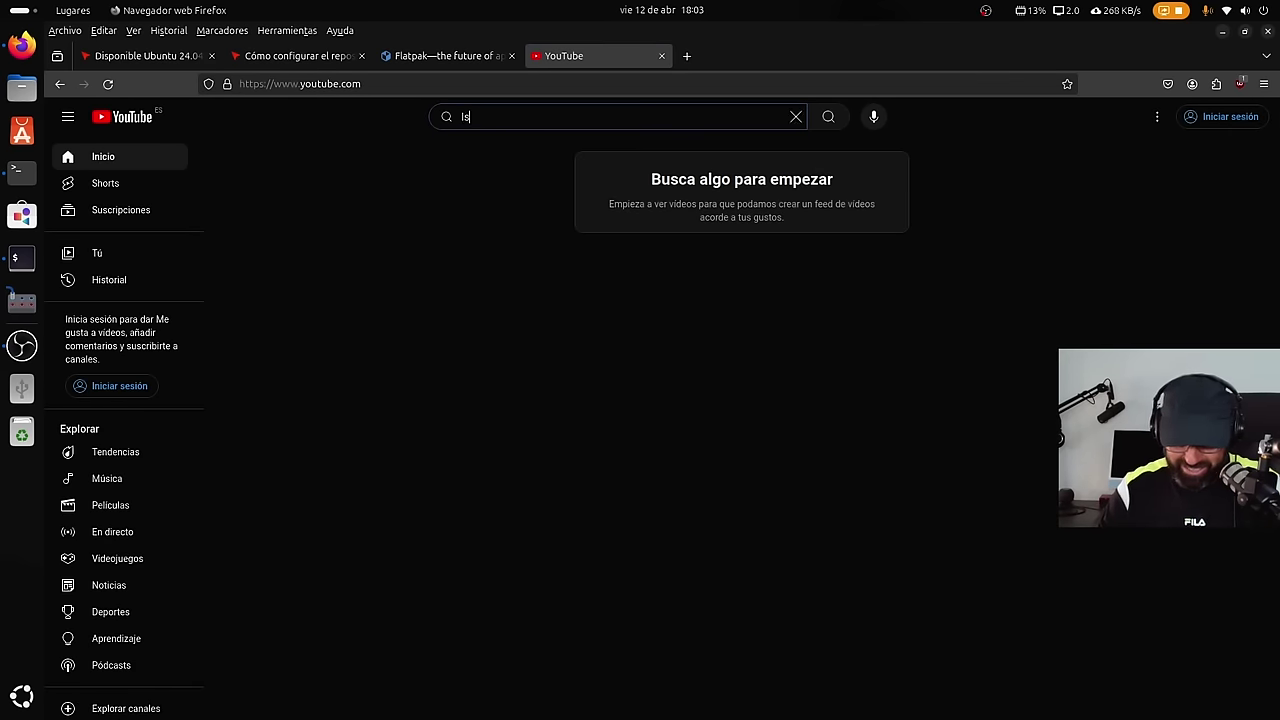
key("BackSpace")
key("BackSpace")
type("las")
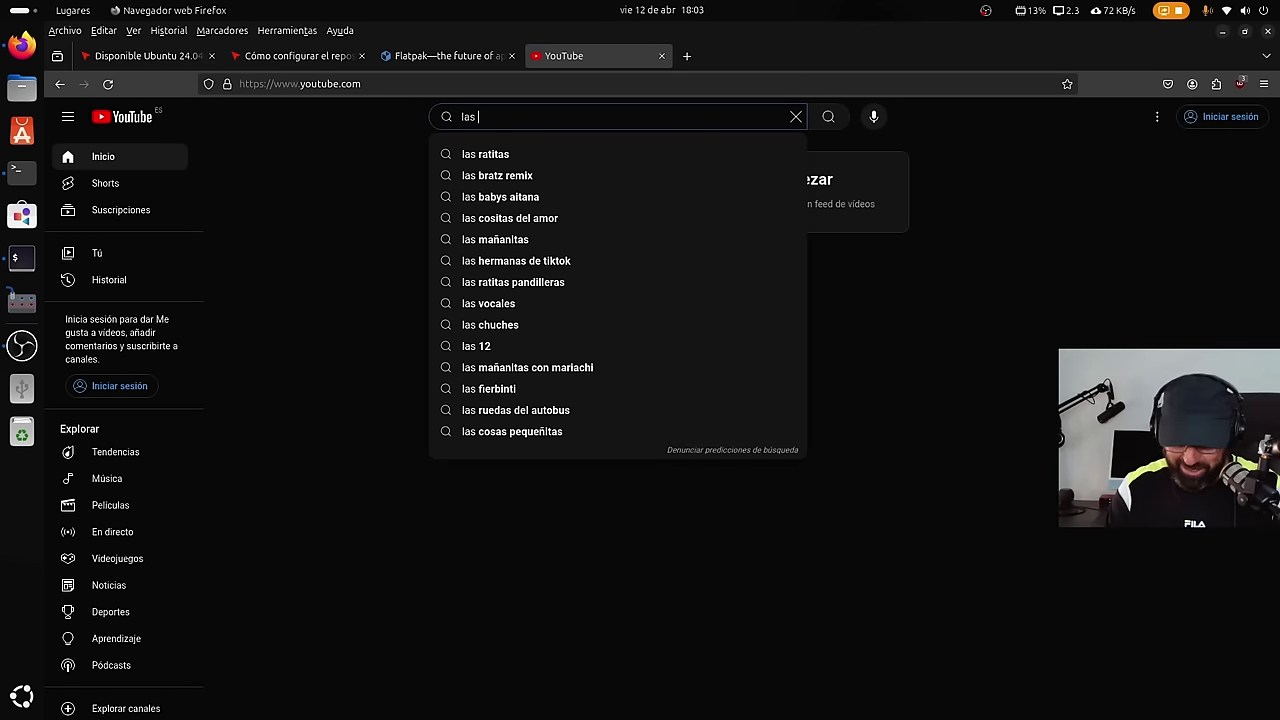
type(" culisueltas")
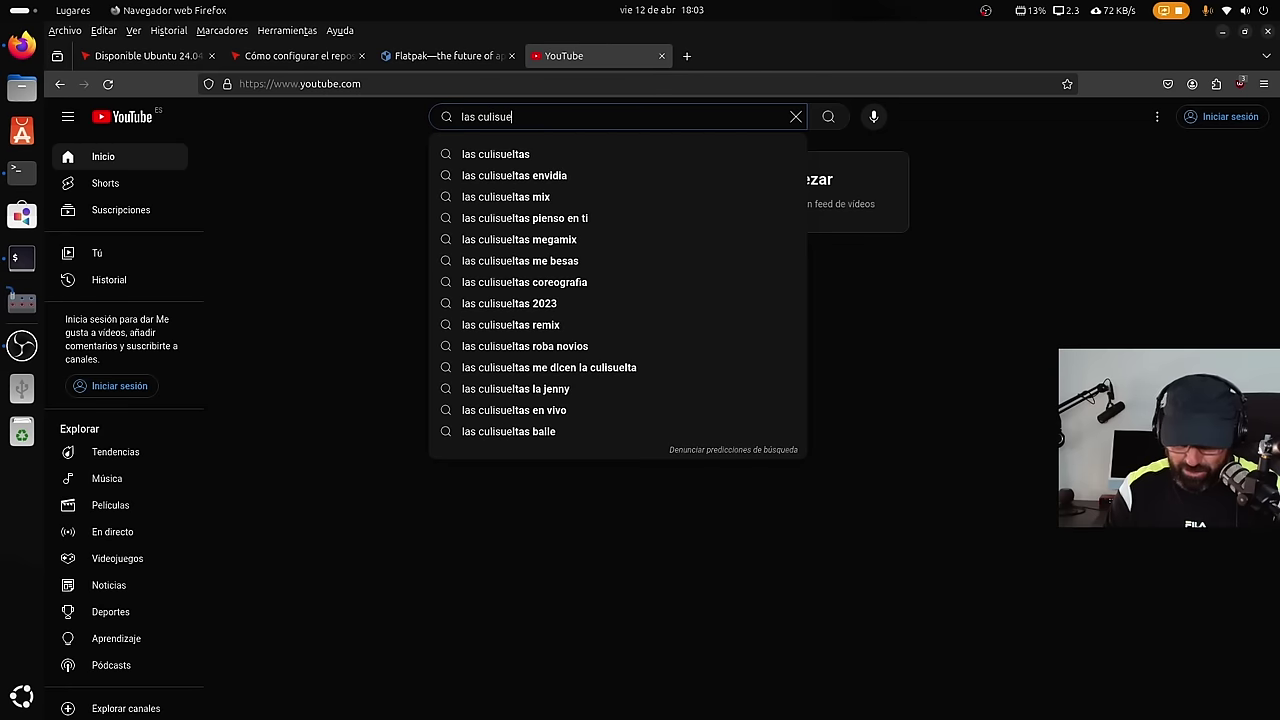
key("Return")
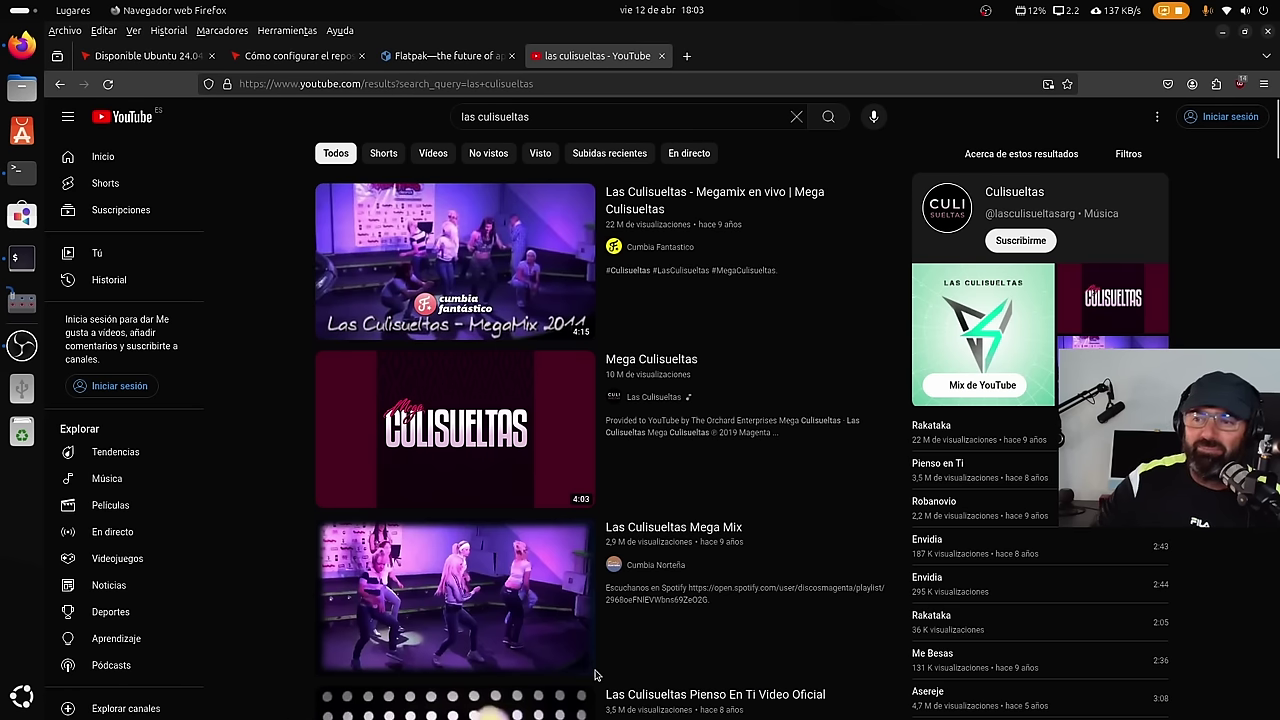
Play the "Las Culisueltas - Megamix en vivo" video from the results, pause it and look over its page.
mouse_move(596, 674)
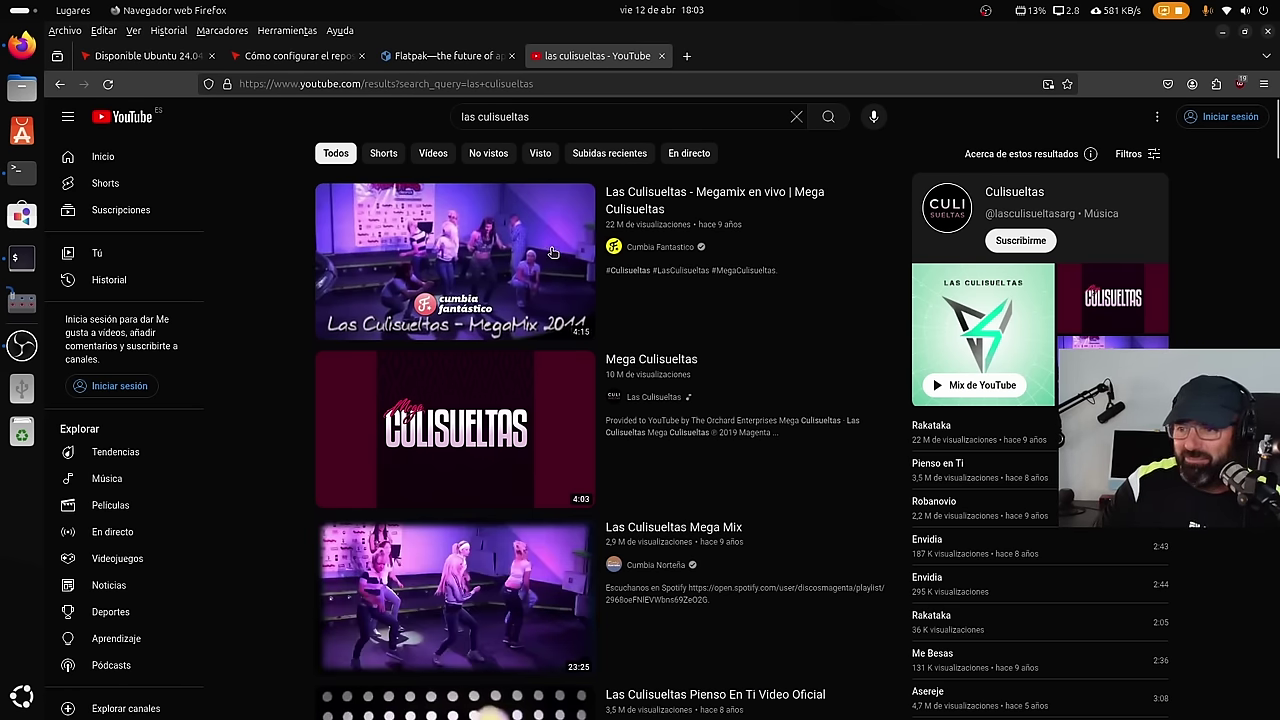
left_click(472, 249)
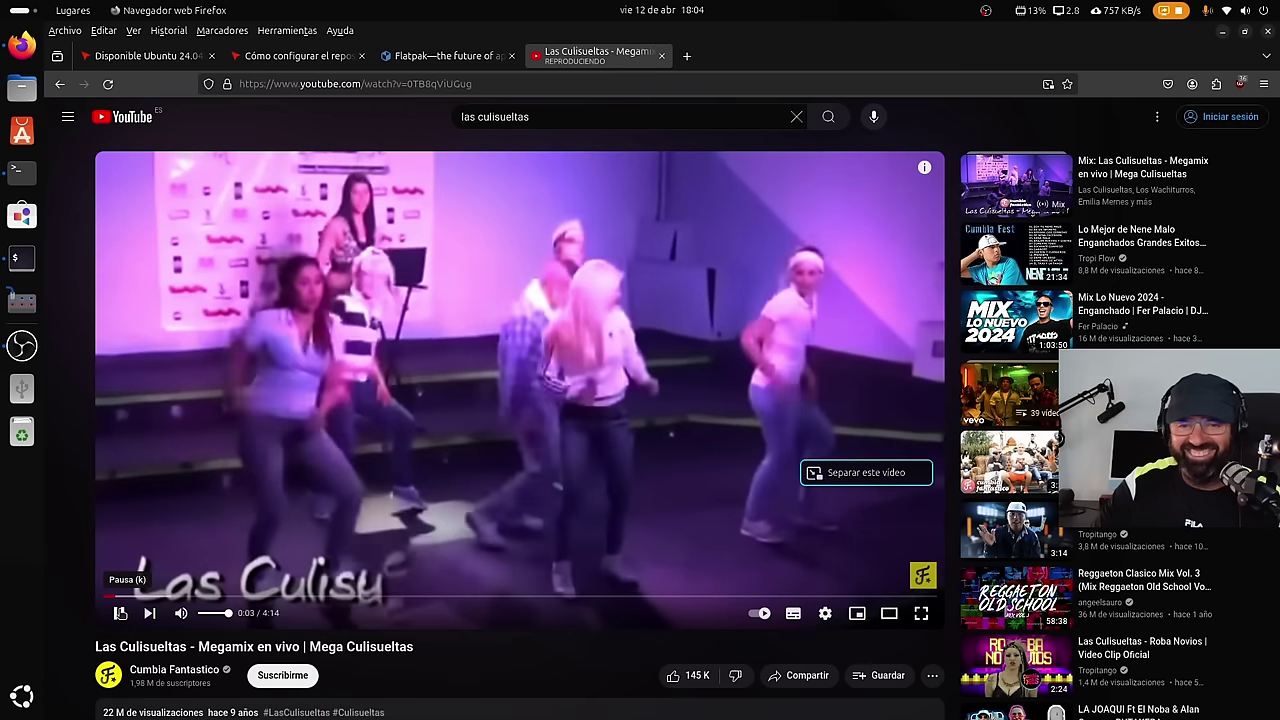
left_click(120, 613)
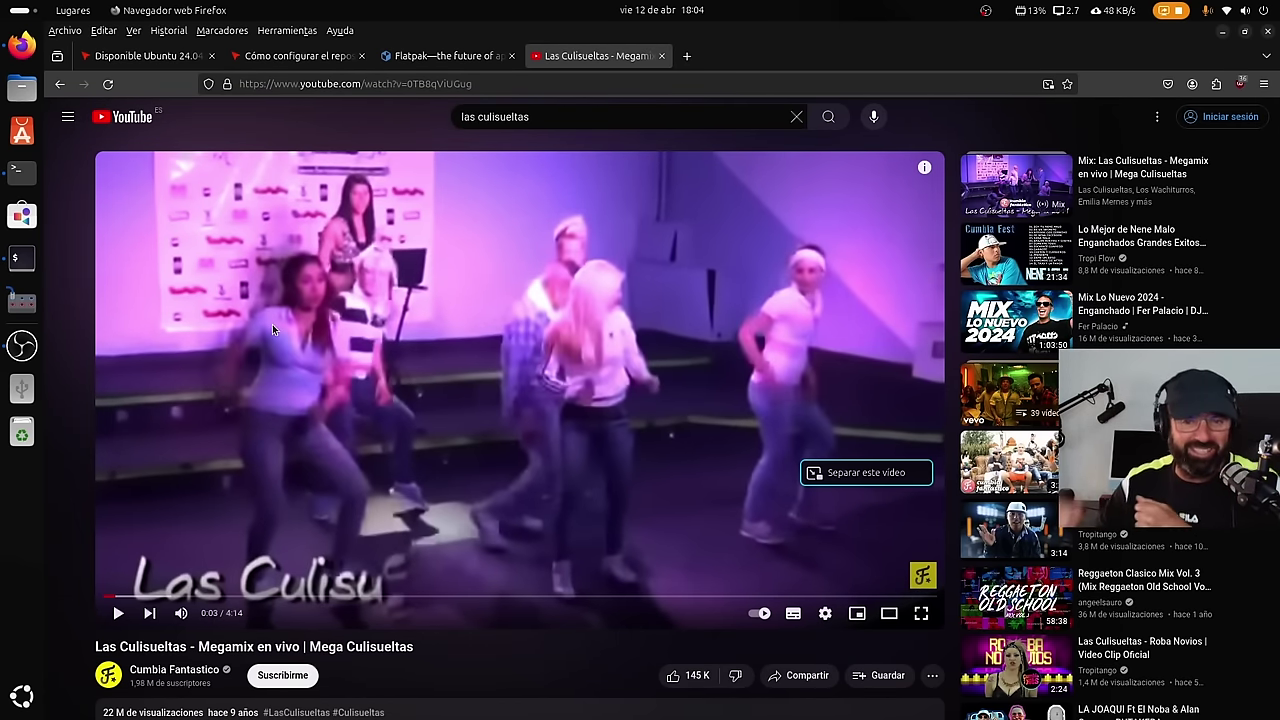
scroll(272, 324, "down", 3)
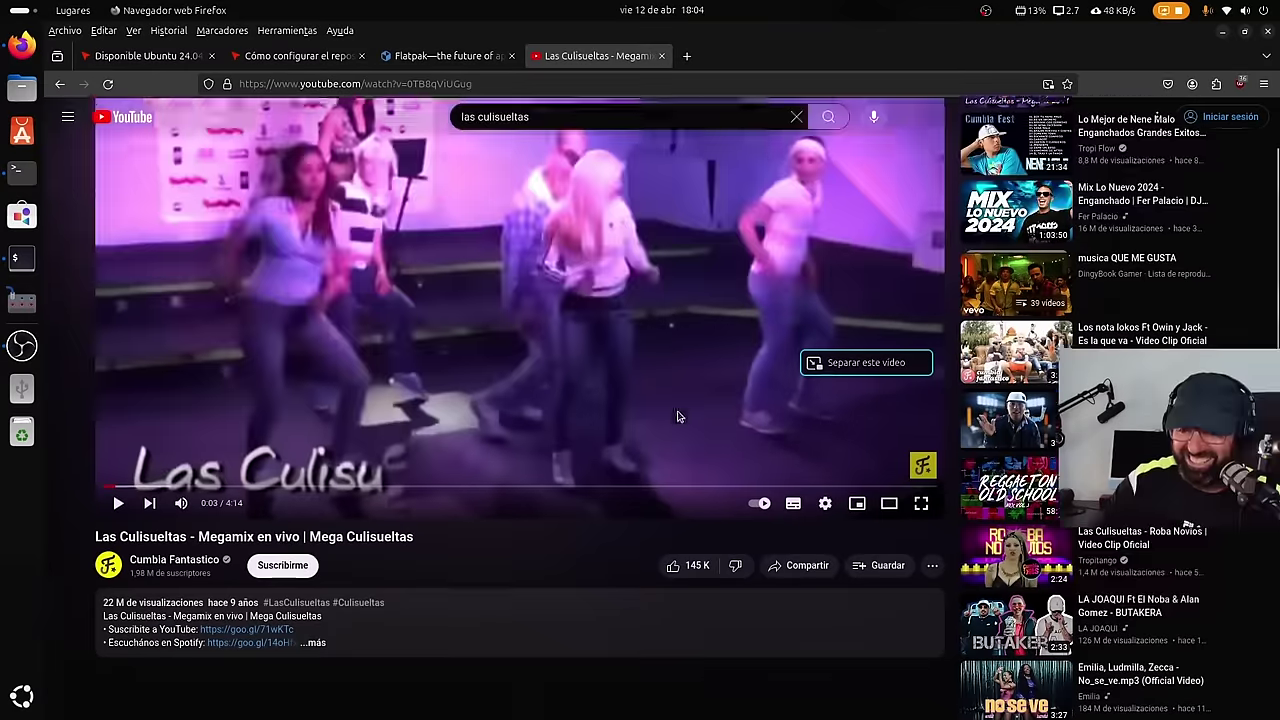
scroll(276, 483, "up", 3)
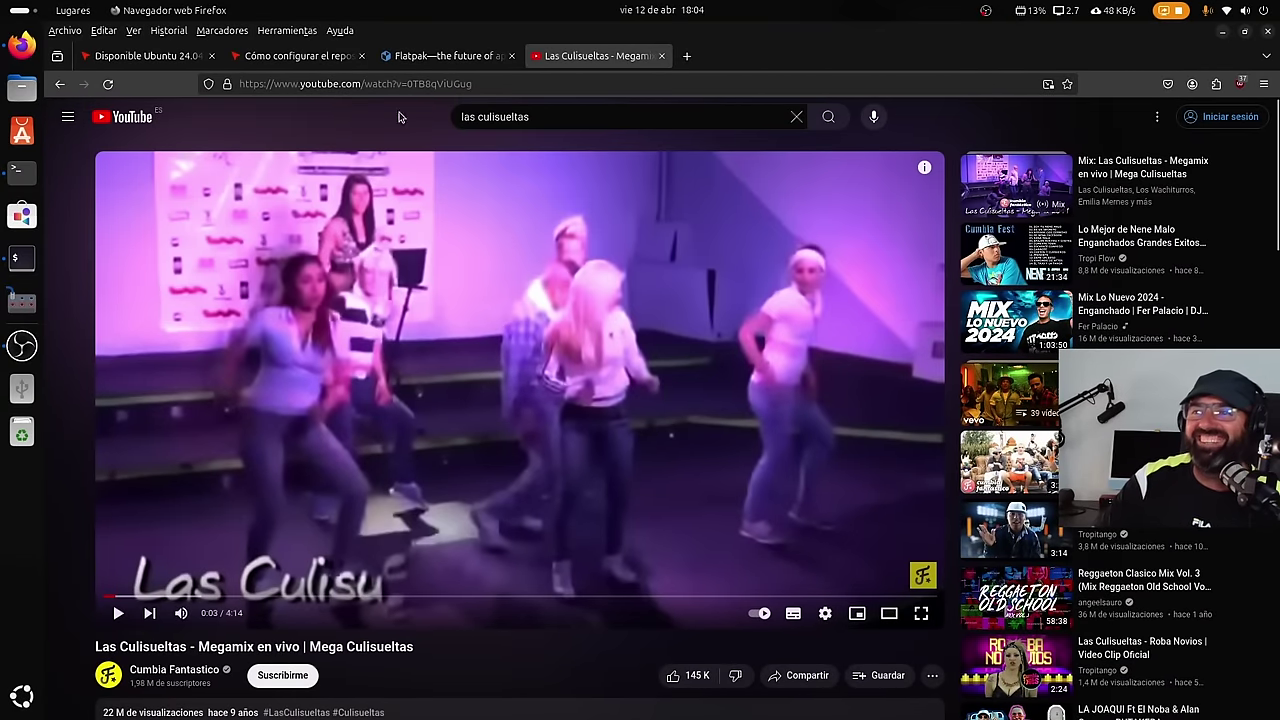
Open the Acerca de Firefox window again, read the package and version details and close it.
left_click(340, 30)
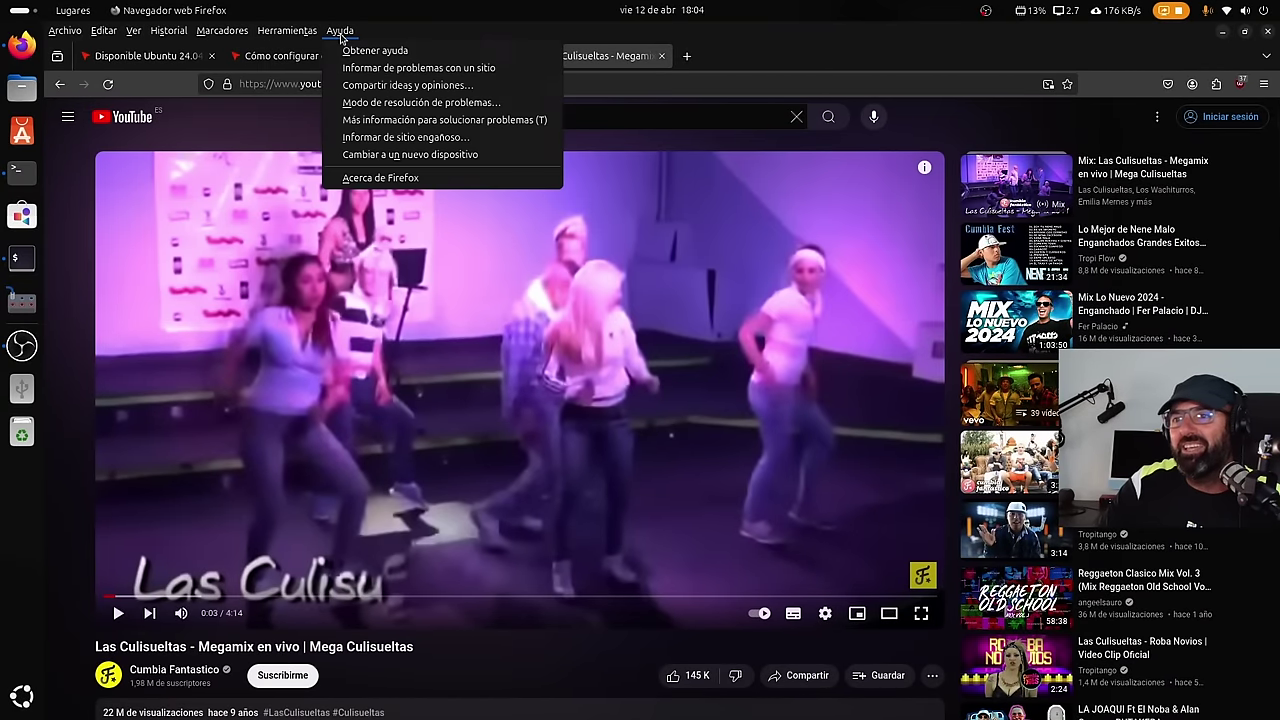
left_click(381, 178)
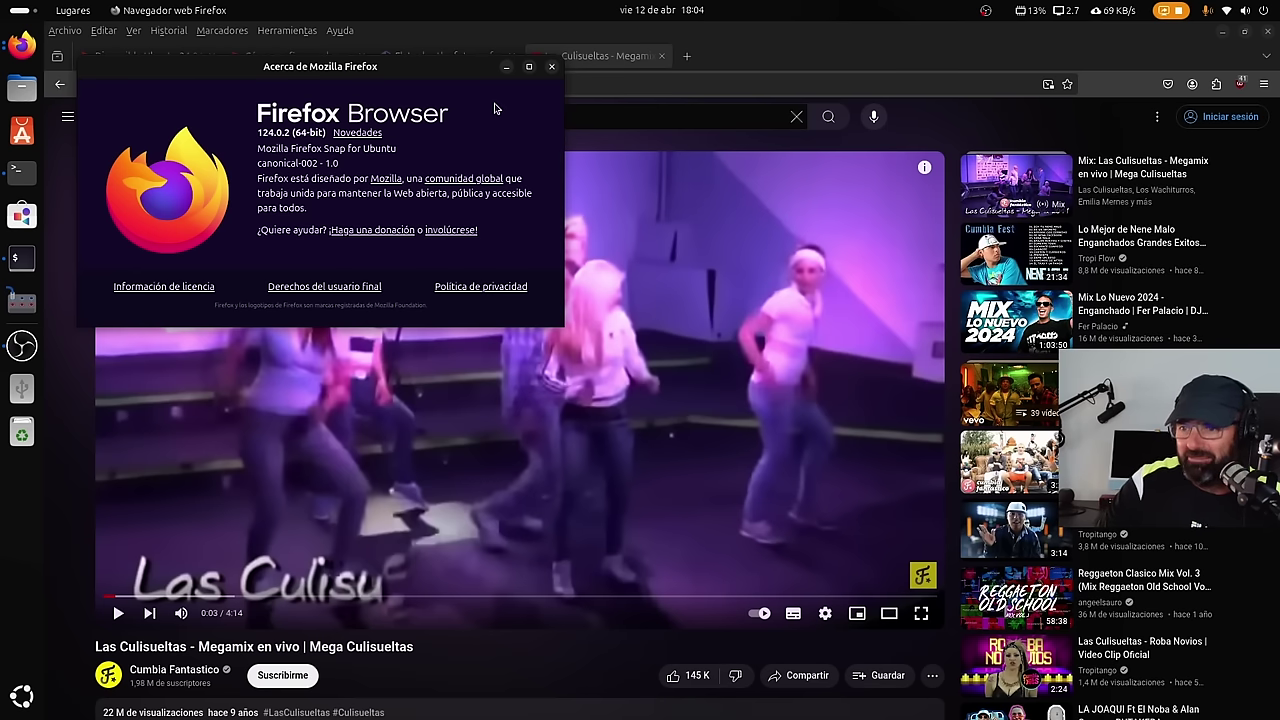
left_click(550, 68)
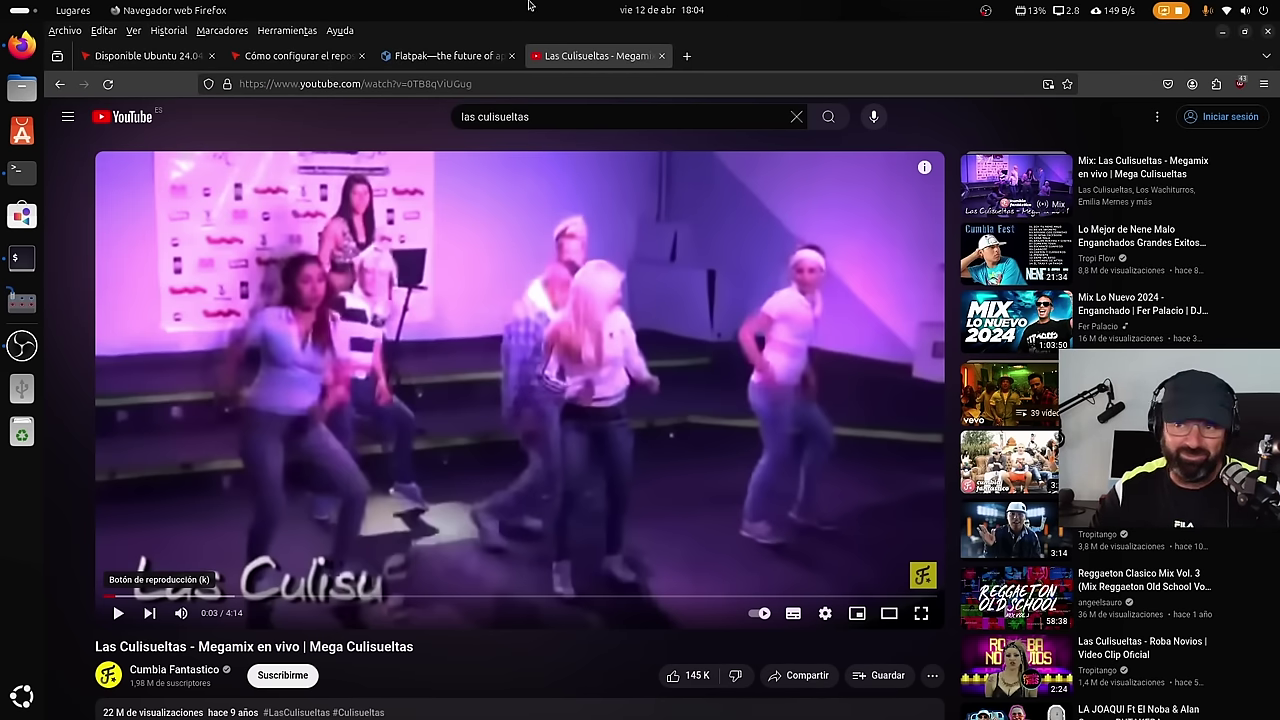
Review the MuyLinux article on configuring Mozilla's official Firefox repository, including its installation commands, and return to its beginning.
left_click(280, 57)
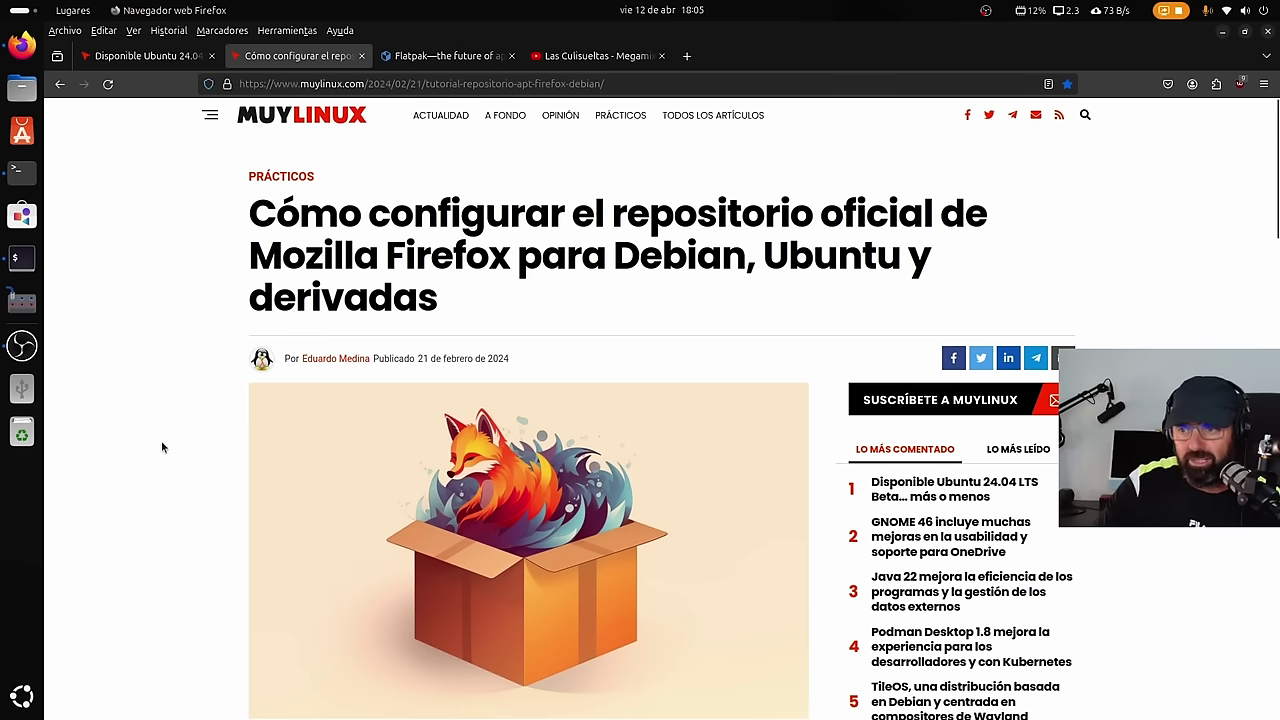
scroll(161, 440, "down", 5)
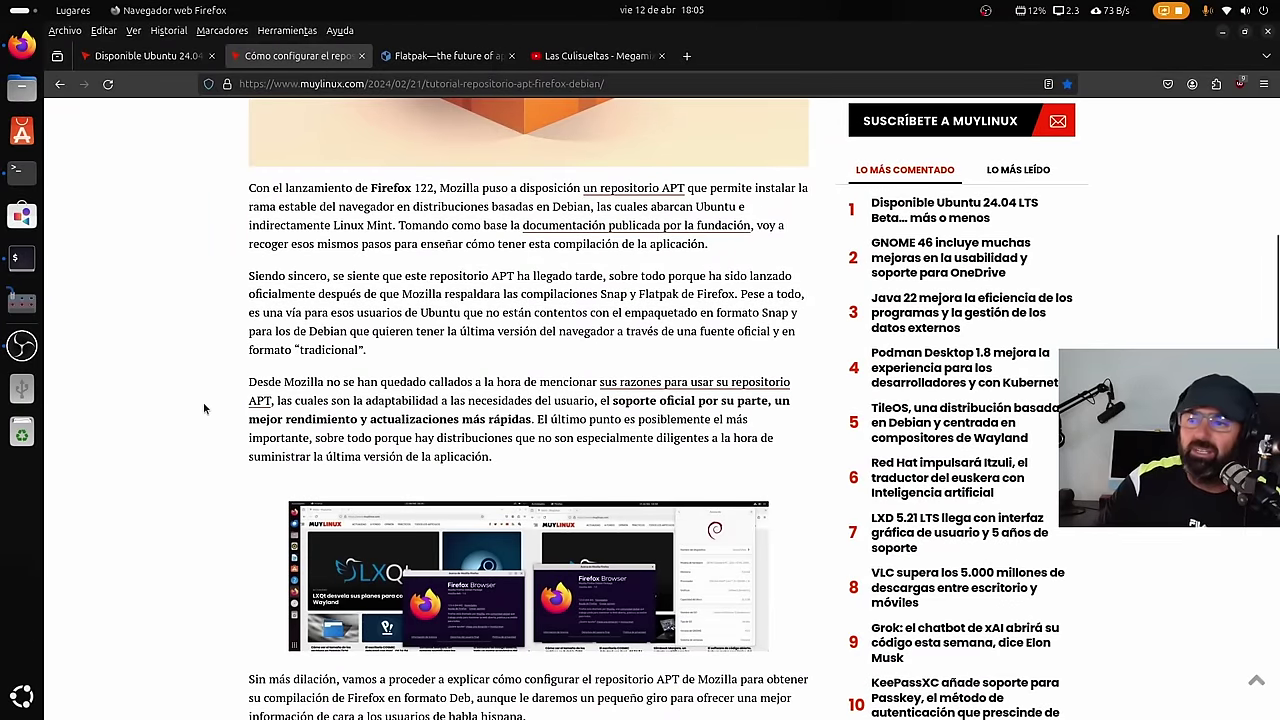
scroll(203, 402, "down", 7)
scroll(272, 472, "down", 7)
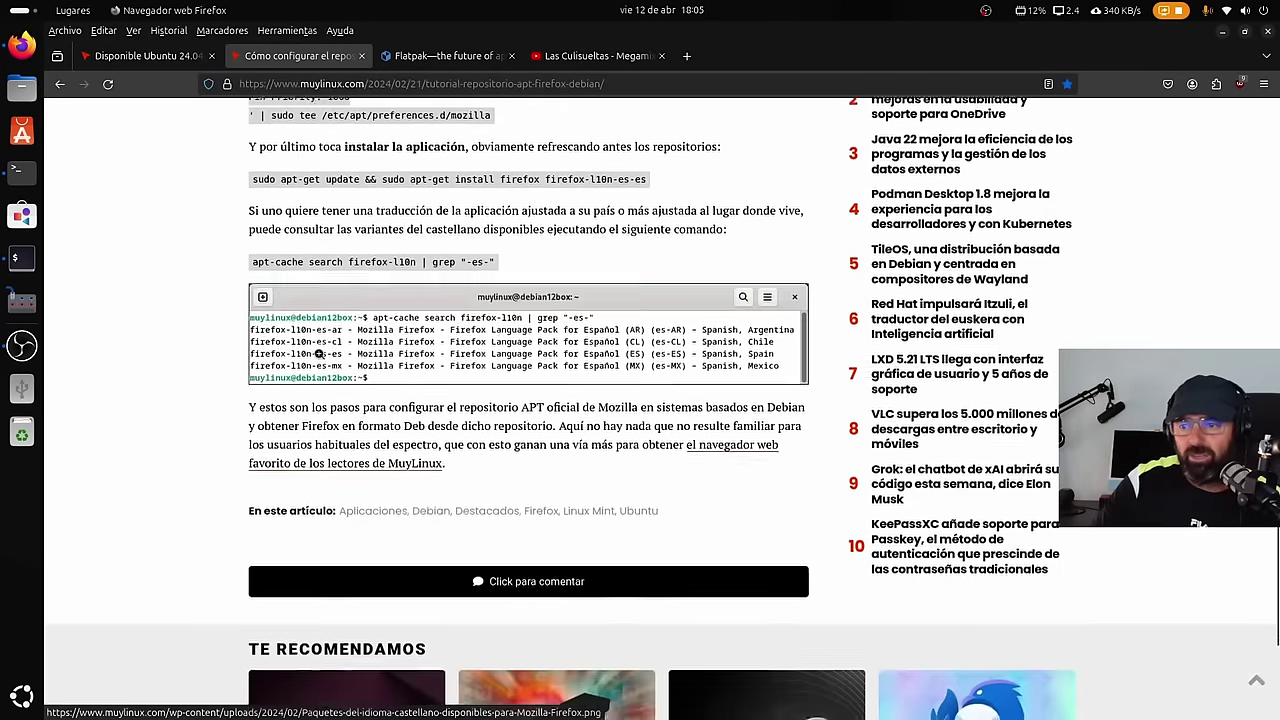
scroll(262, 525, "up", 7)
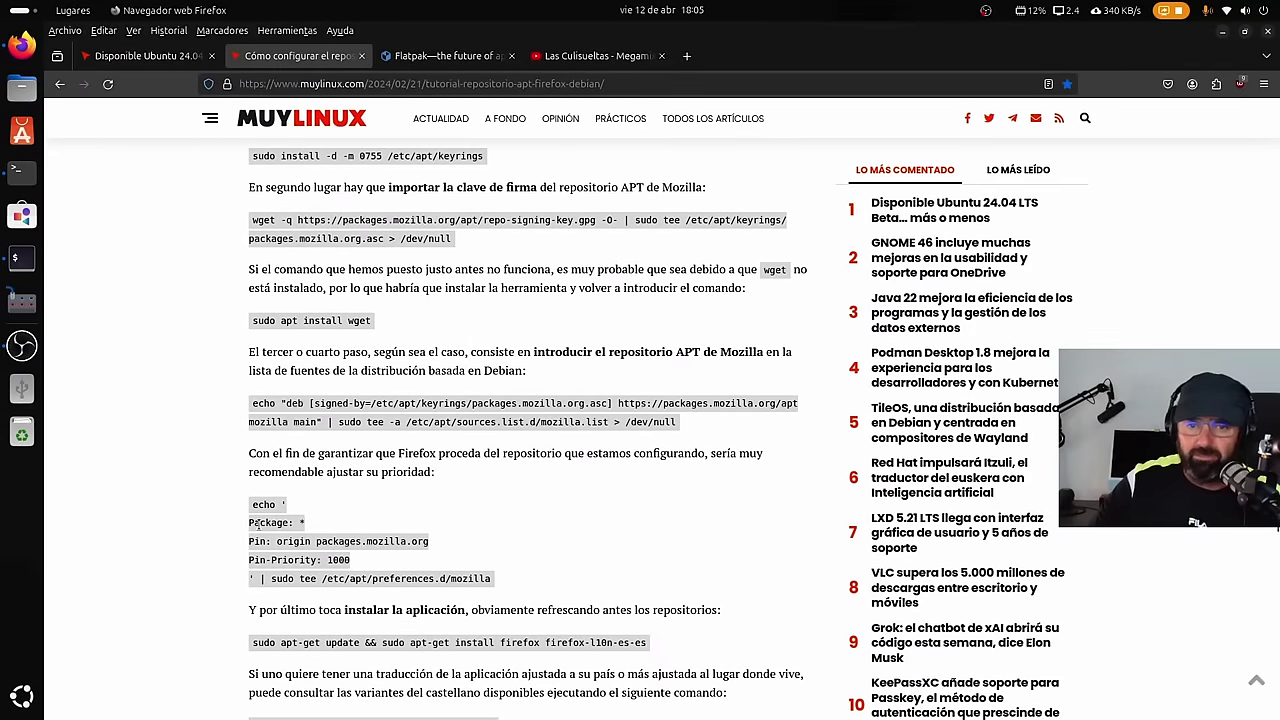
scroll(258, 522, "up", 8)
scroll(258, 523, "up", 4)
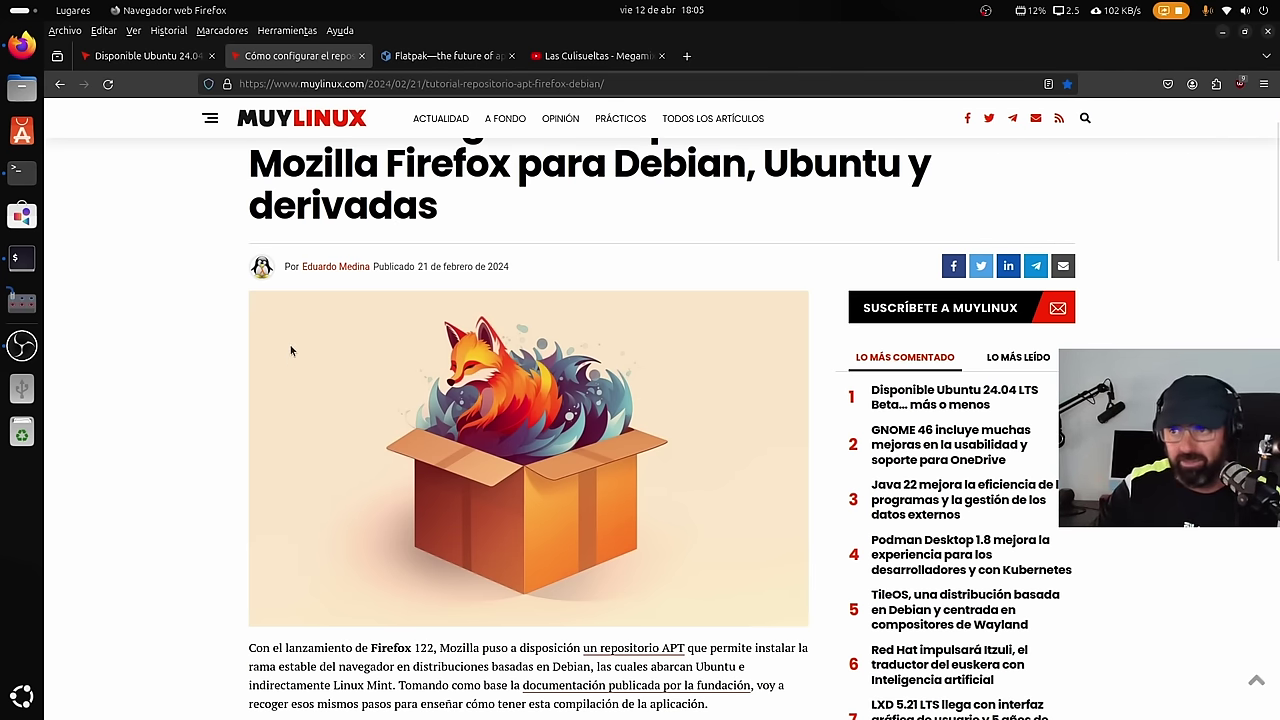
scroll(351, 497, "up", 1)
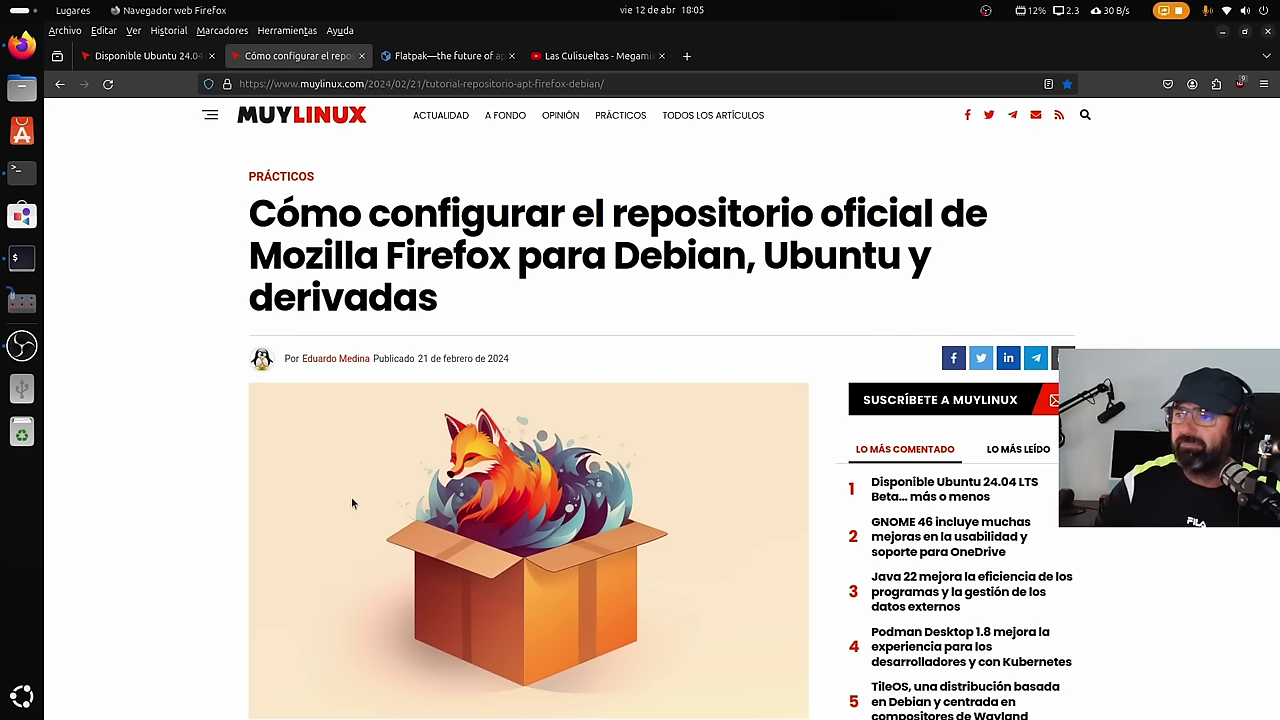
Minimize Firefox, find and launch Gestor de extensiones, and move its window towards the middle of the desktop.
left_click(1222, 31)
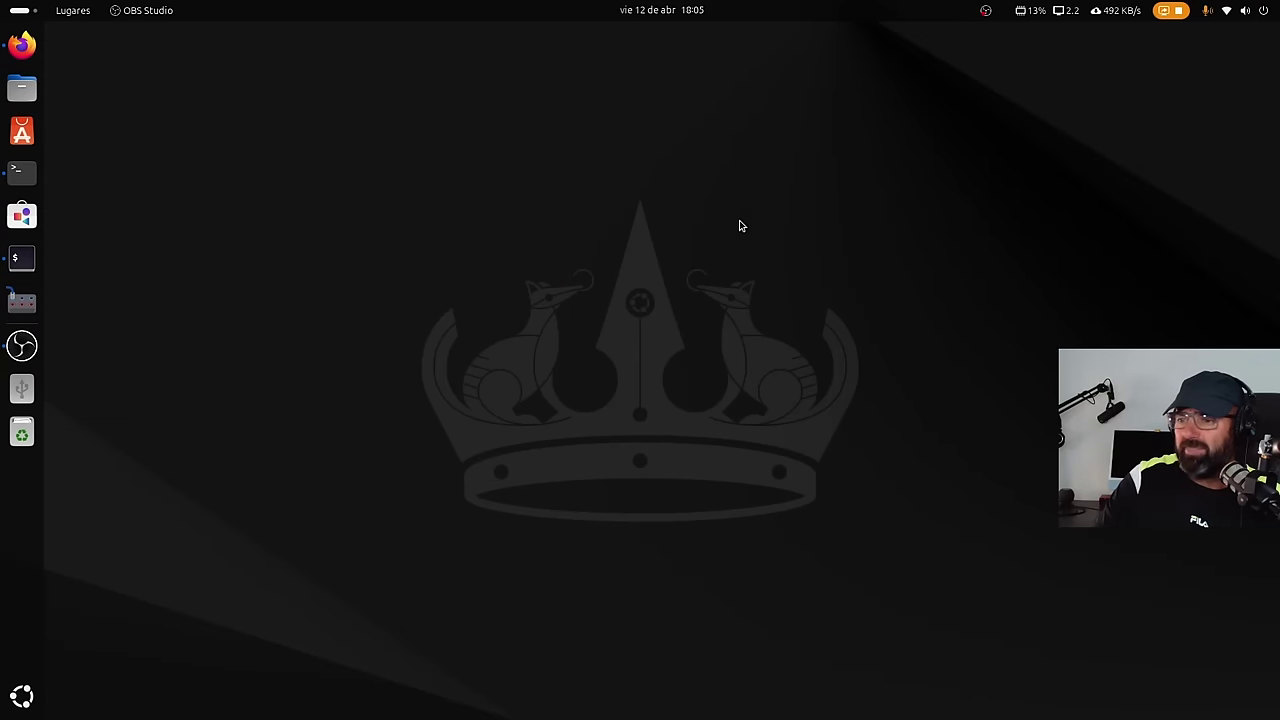
left_click(1212, 38)
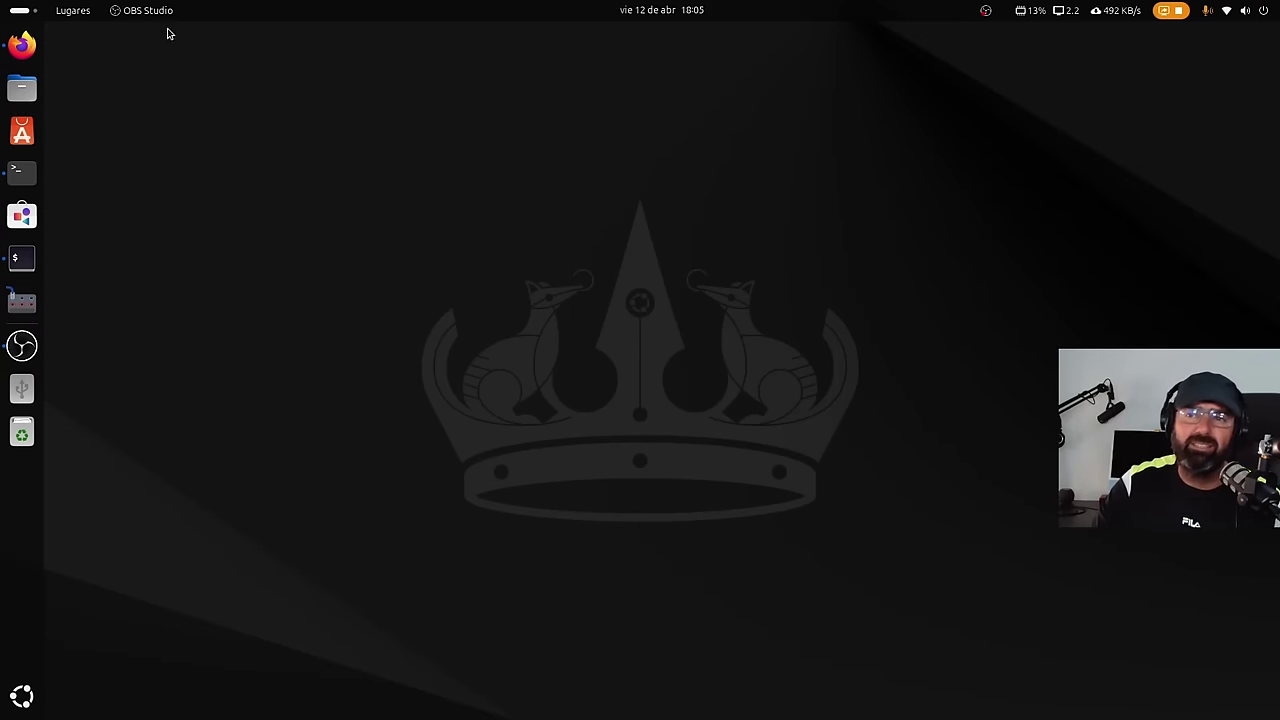
key("super")
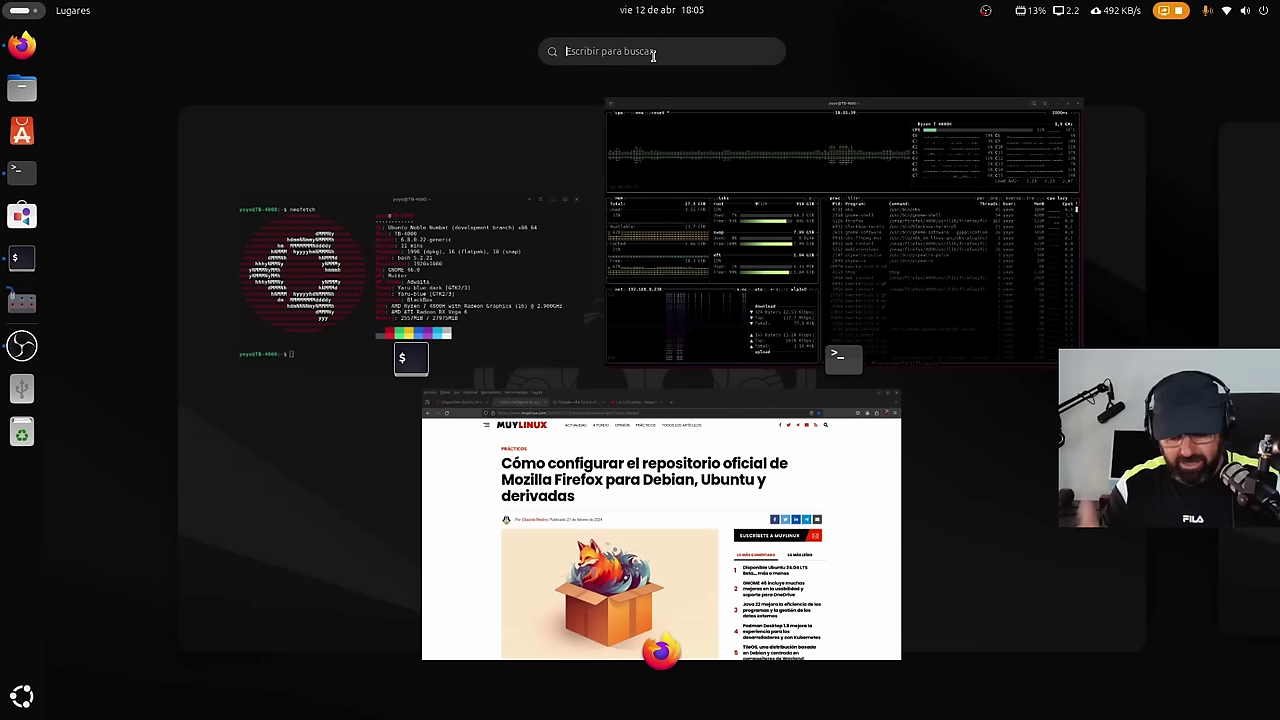
type("ex")
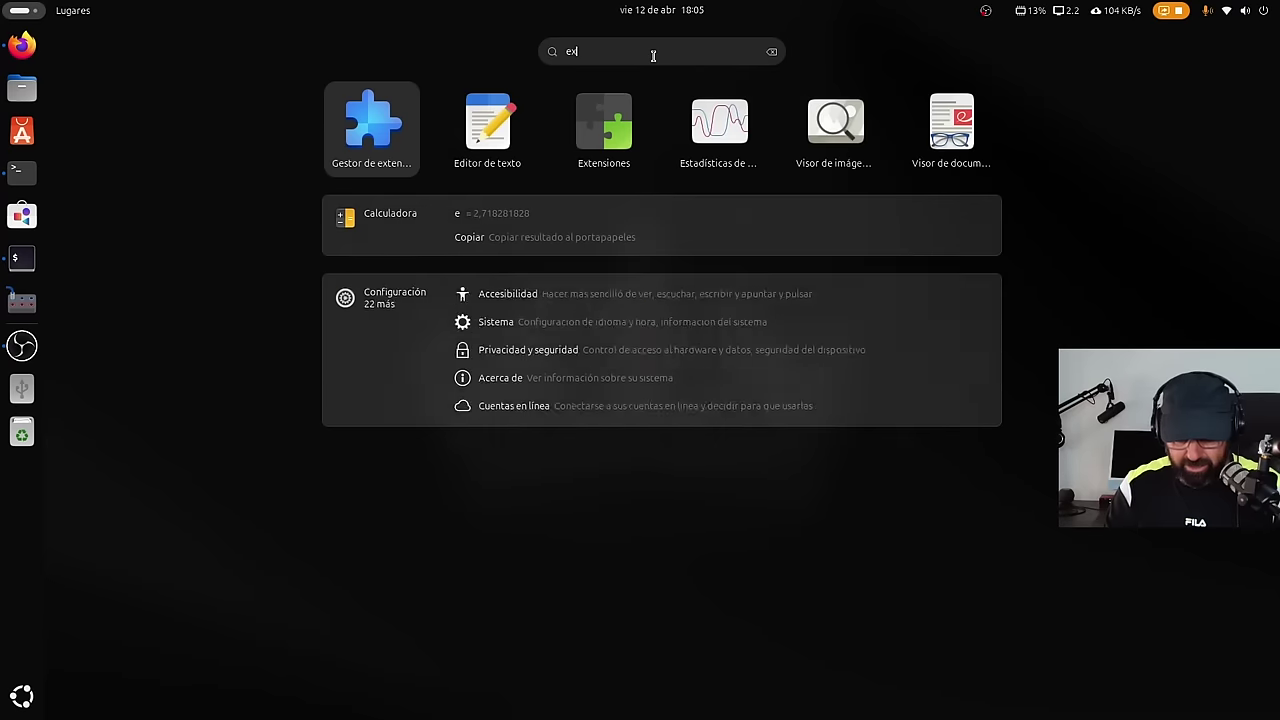
left_click(382, 141)
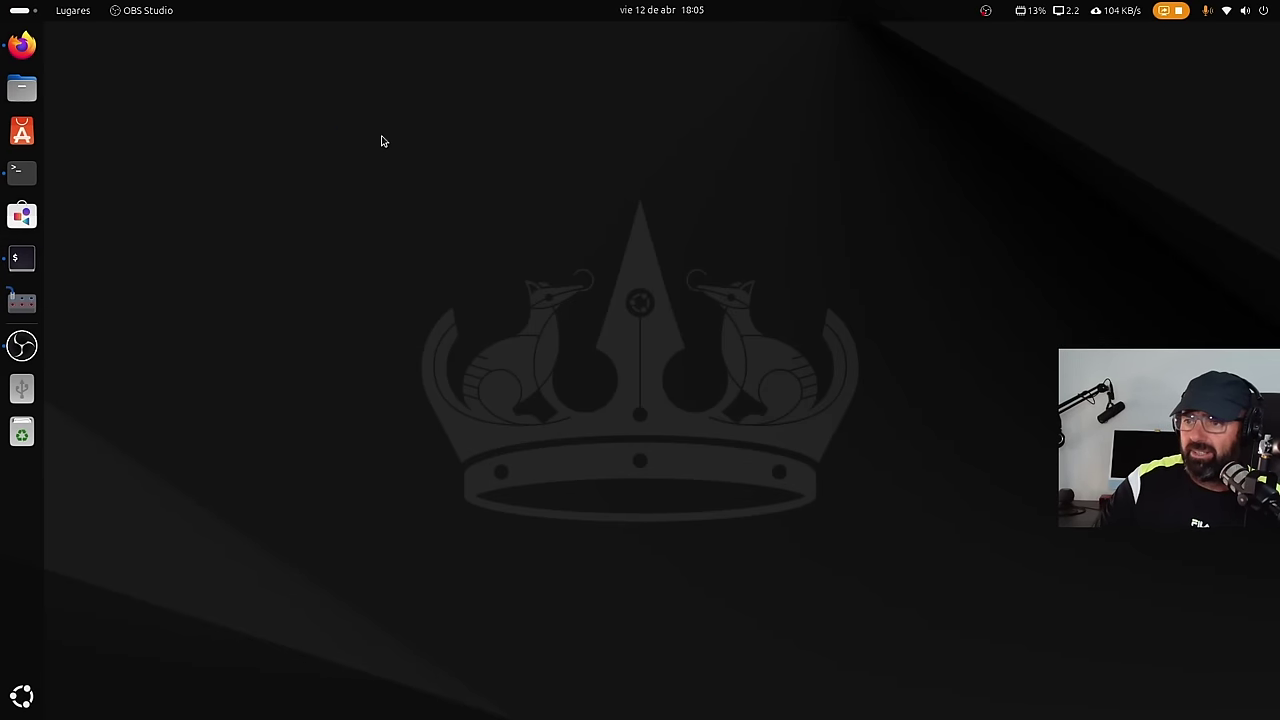
left_click_drag(191, 46, 471, 67)
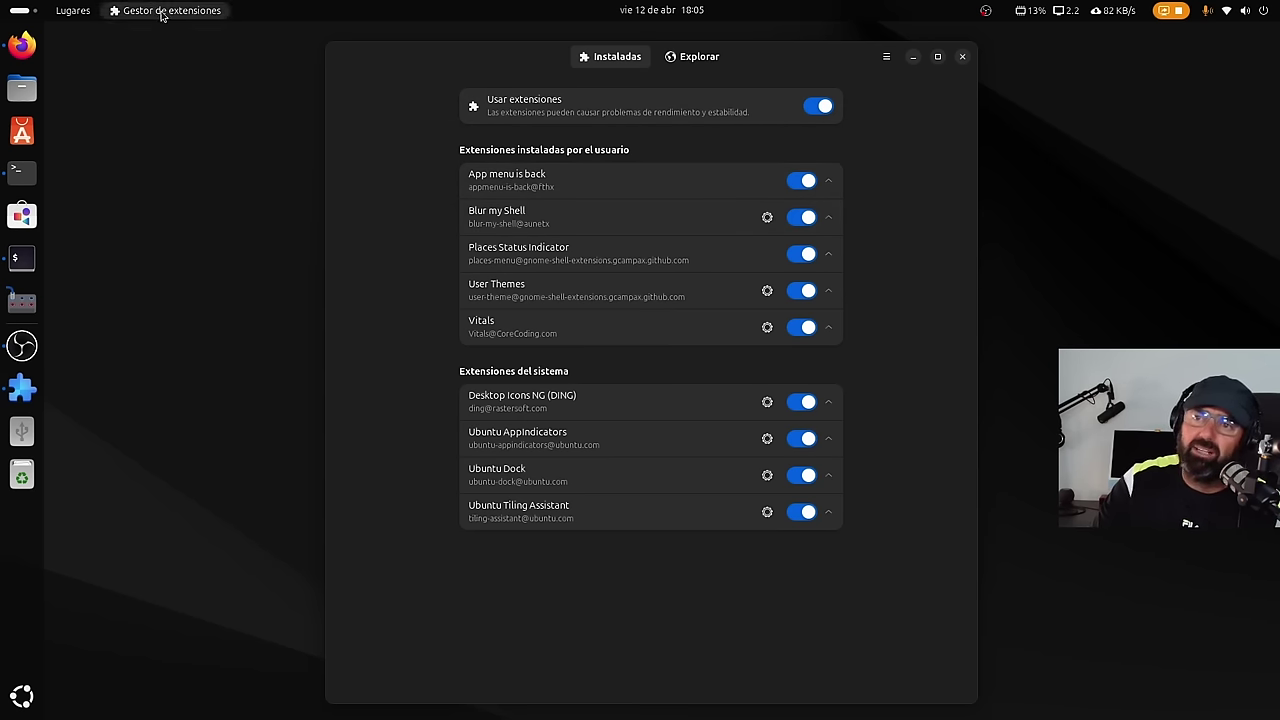
View the Gestor de extensiones application menu, dismiss it and disable the App menu is back extension.
left_click(201, 21)
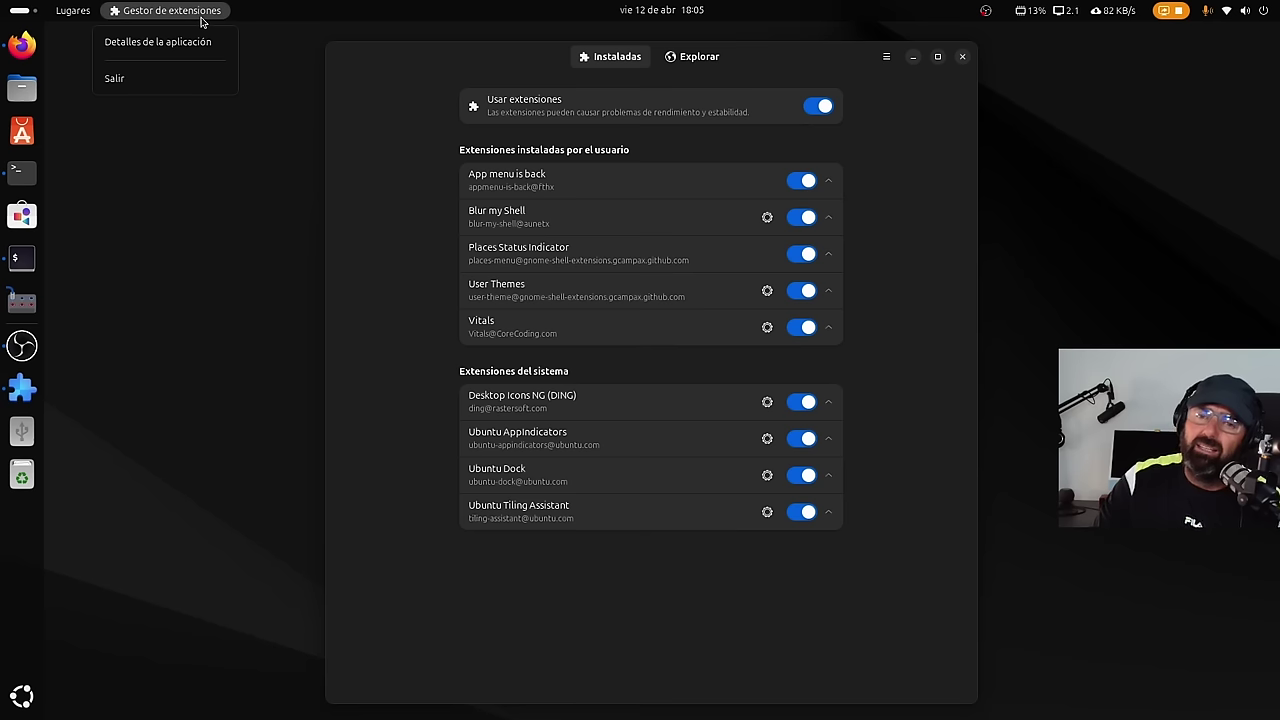
left_click(143, 160)
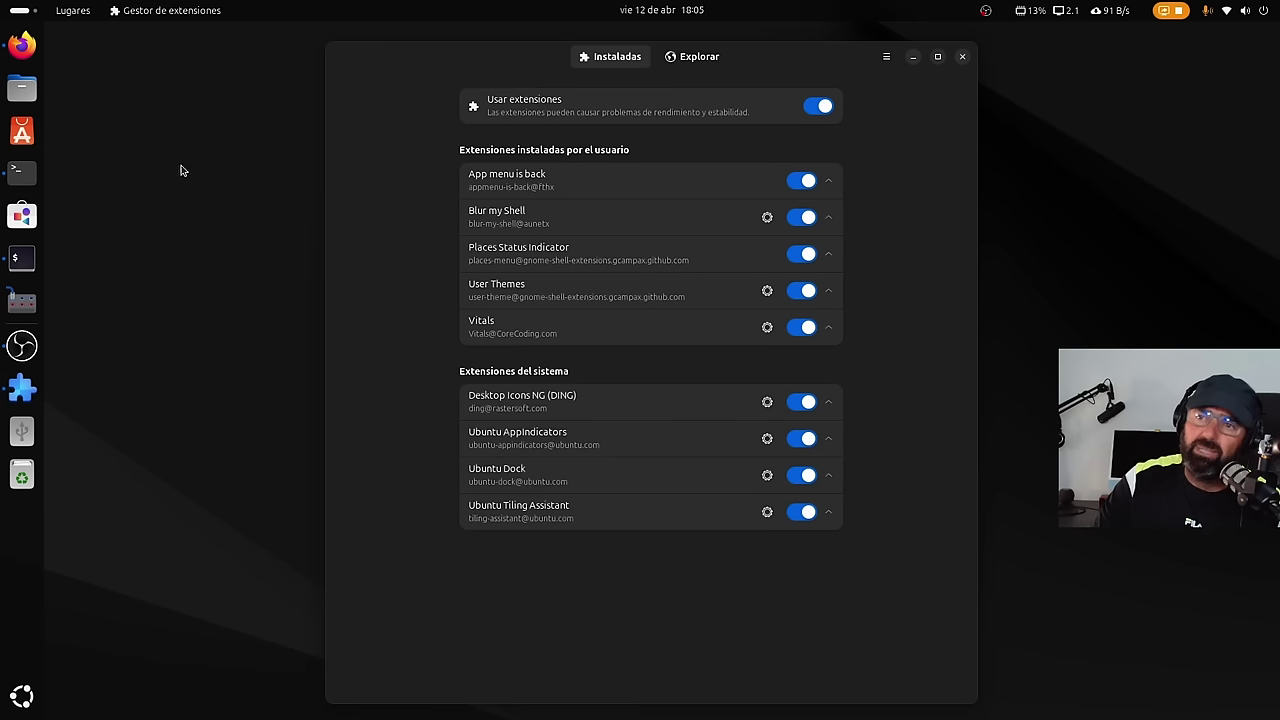
left_click(795, 183)
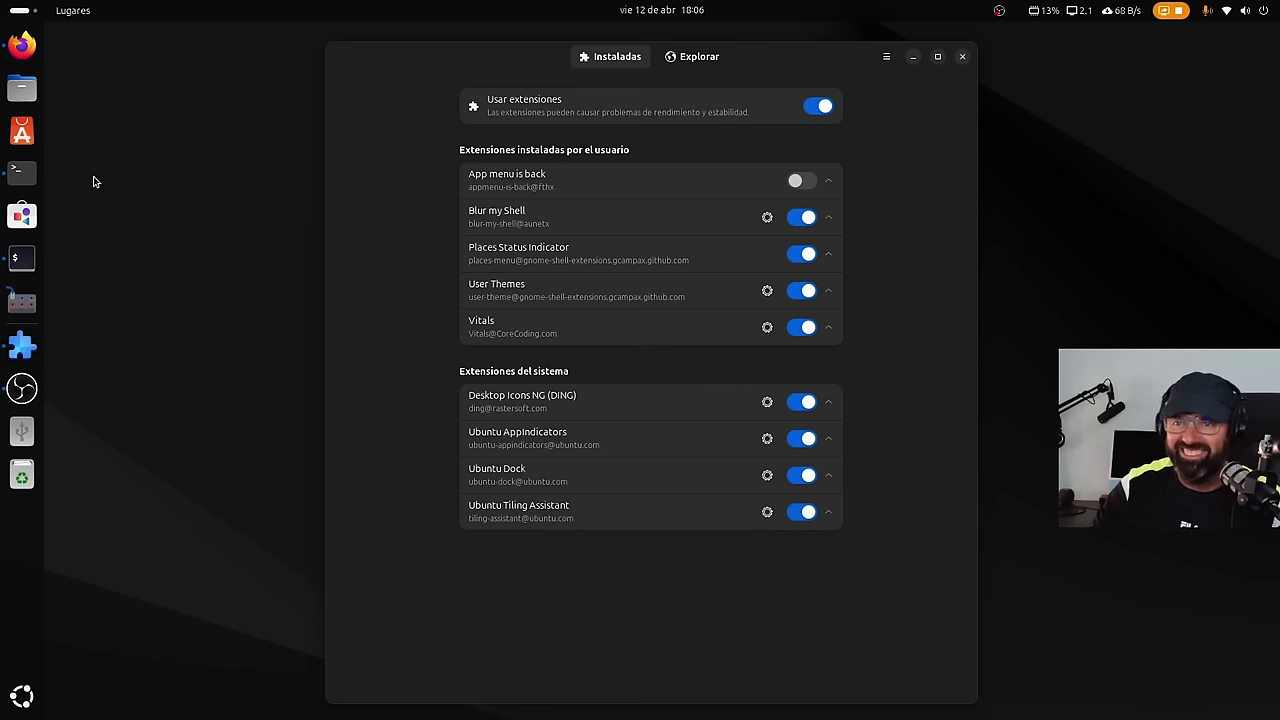
Open Archivos at the personal folder, return to Gestor de extensiones and enable the App menu is back extension.
left_click(14, 98)
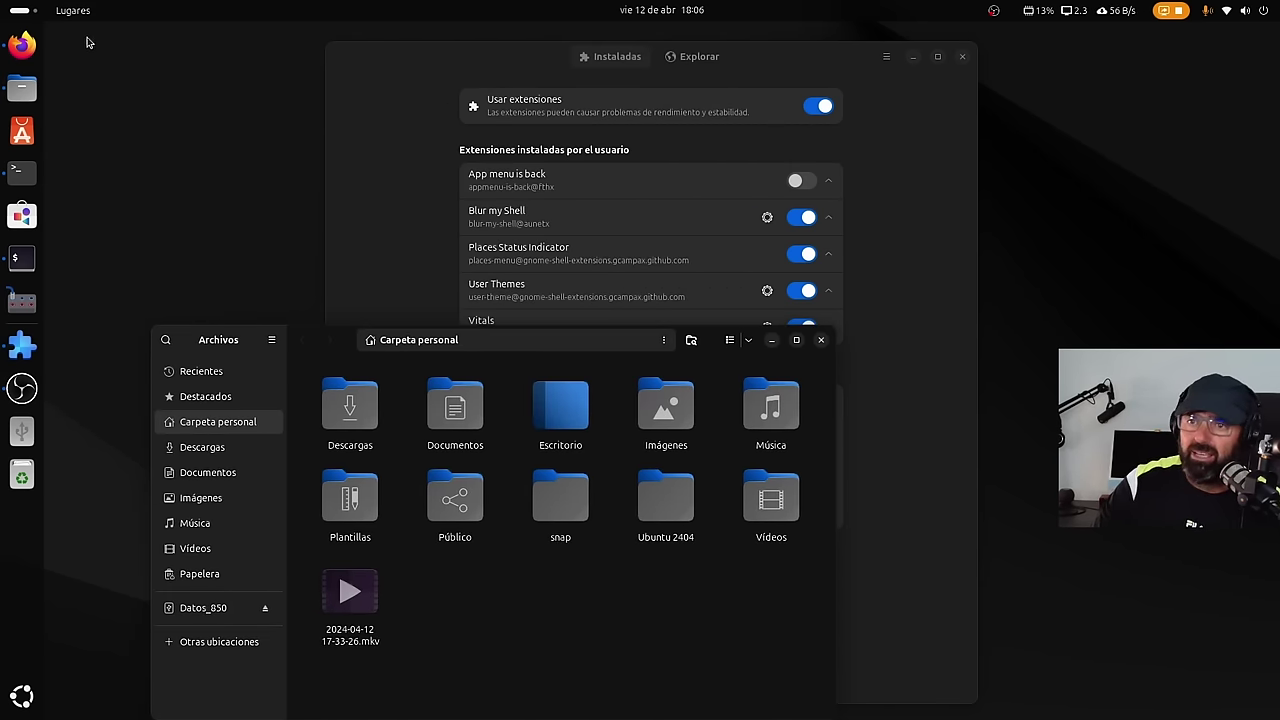
left_click(366, 95)
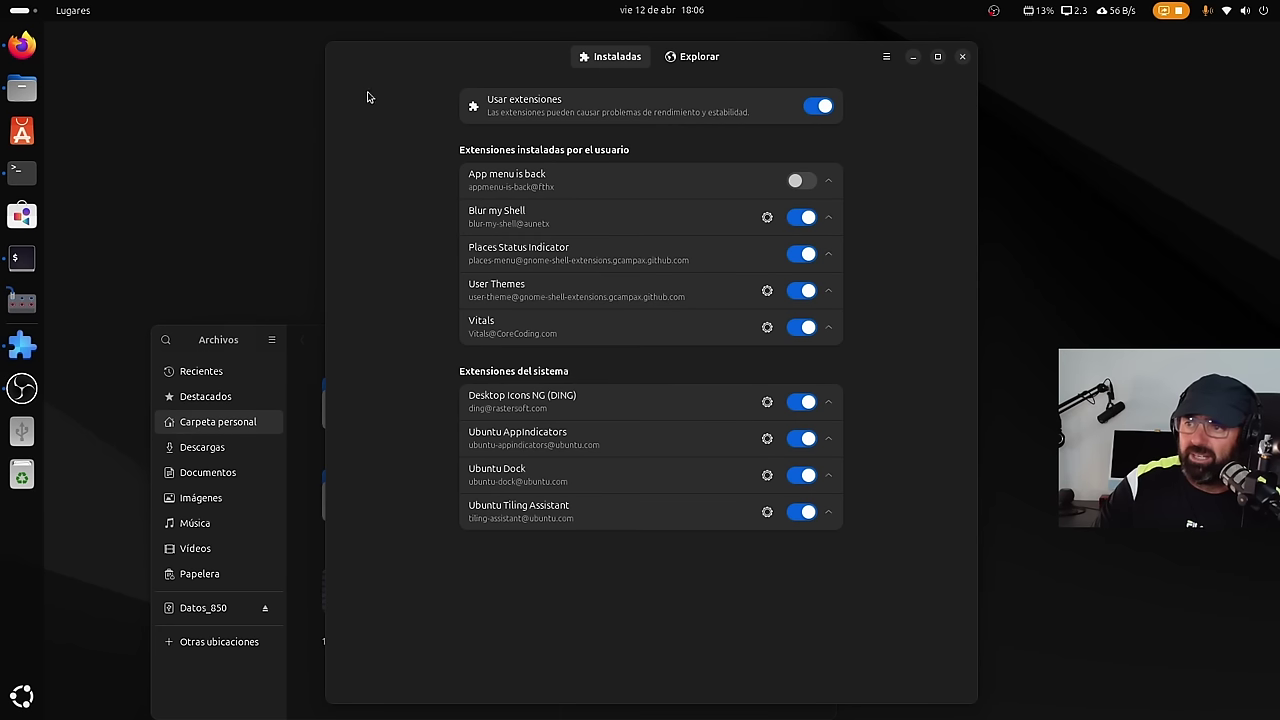
left_click(810, 190)
Bring the Archivos window forward, move it higher on the desktop and open its Preferencias at the optional context menu actions.
left_click(240, 338)
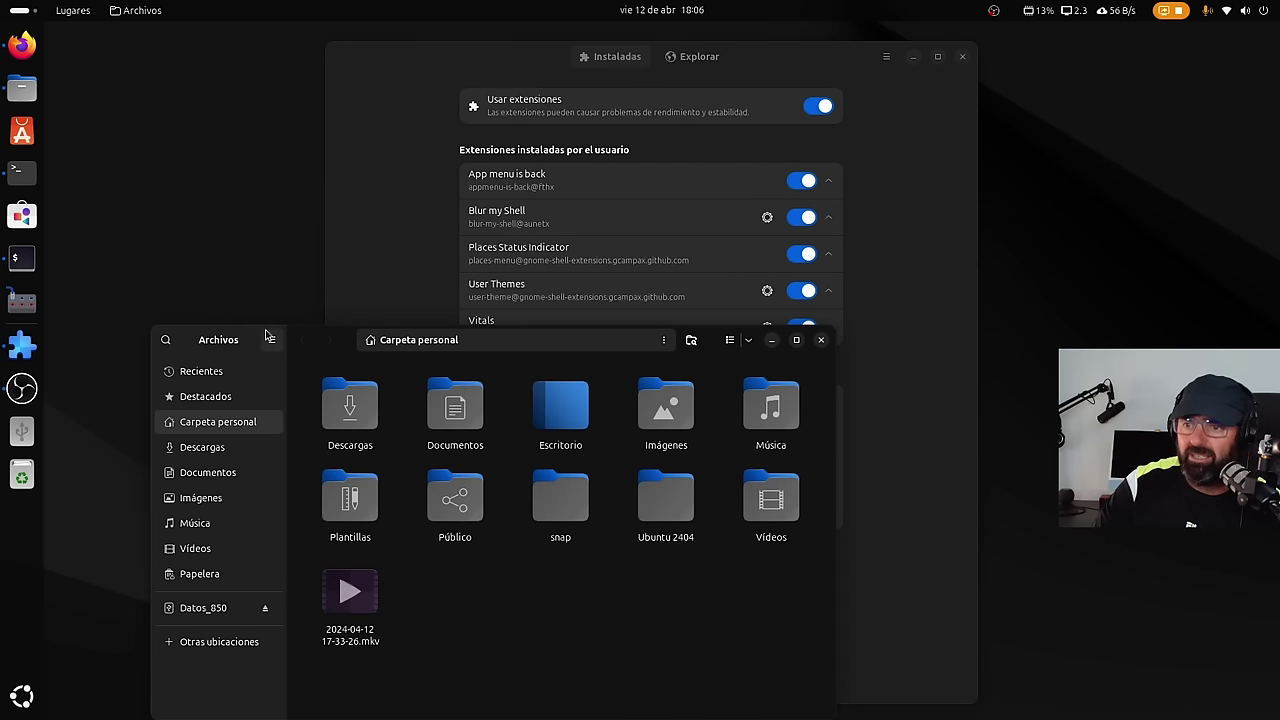
left_click_drag(269, 337, 240, 218)
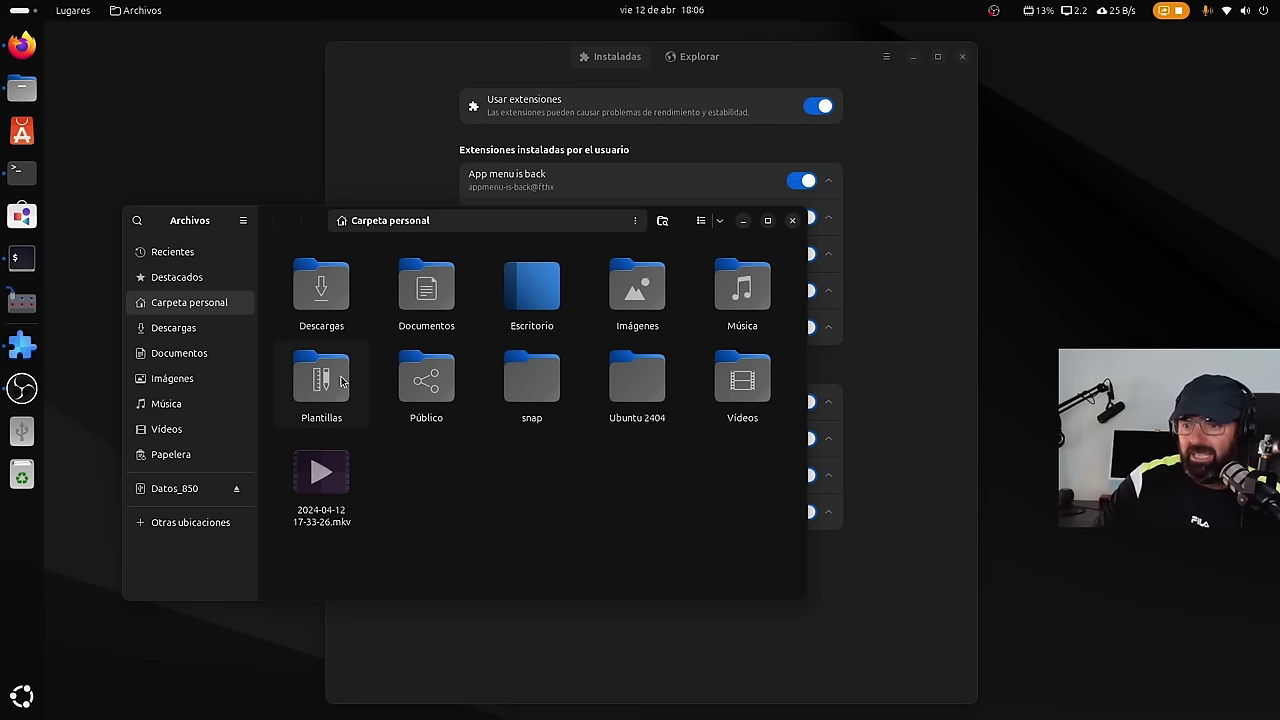
left_click(243, 222)
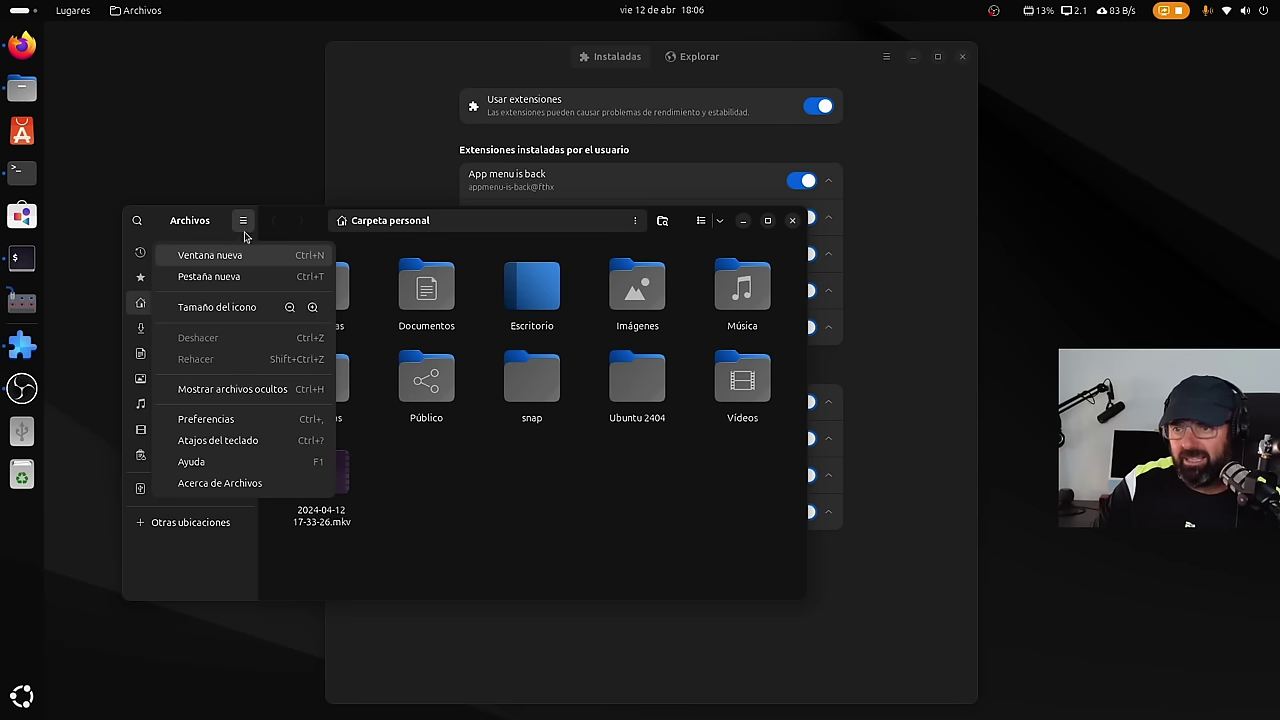
left_click(236, 420)
scroll(450, 383, "down", 2)
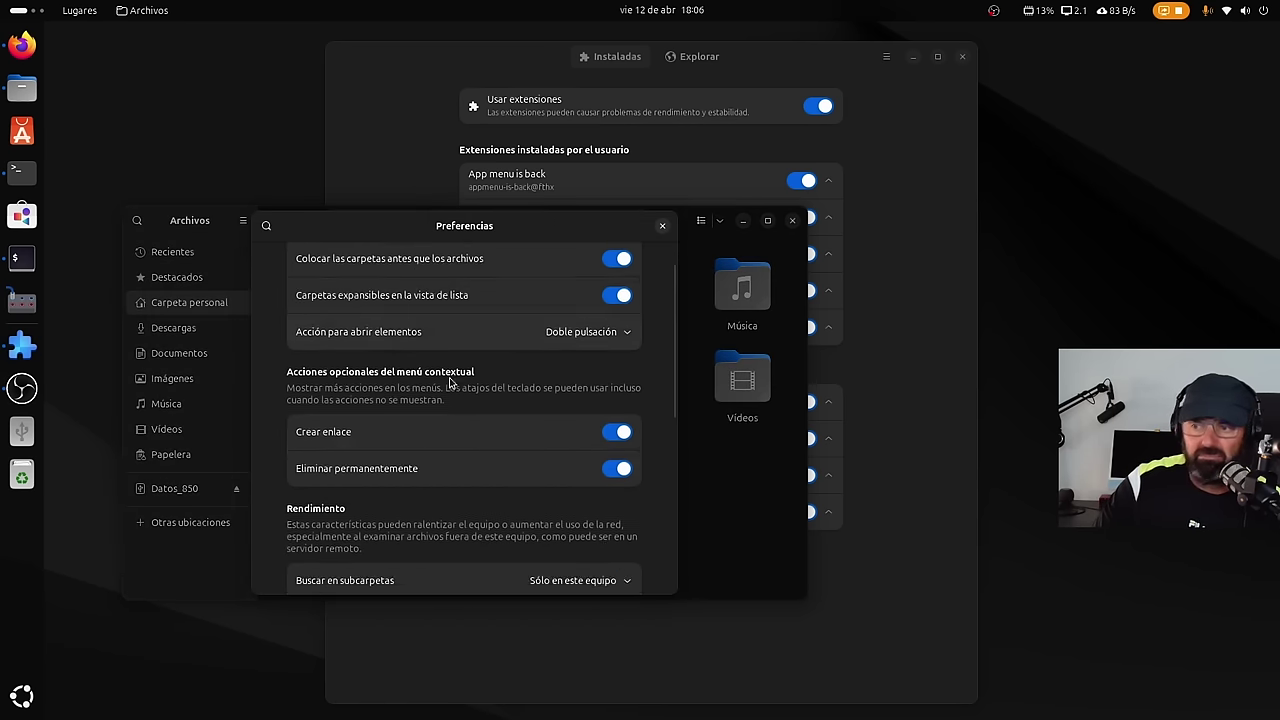
Review the remaining Archivos Preferencias, including performance, date format and grid view options, and close both the preferences and the Archivos window.
scroll(450, 383, "down", 5)
scroll(450, 390, "up", 3)
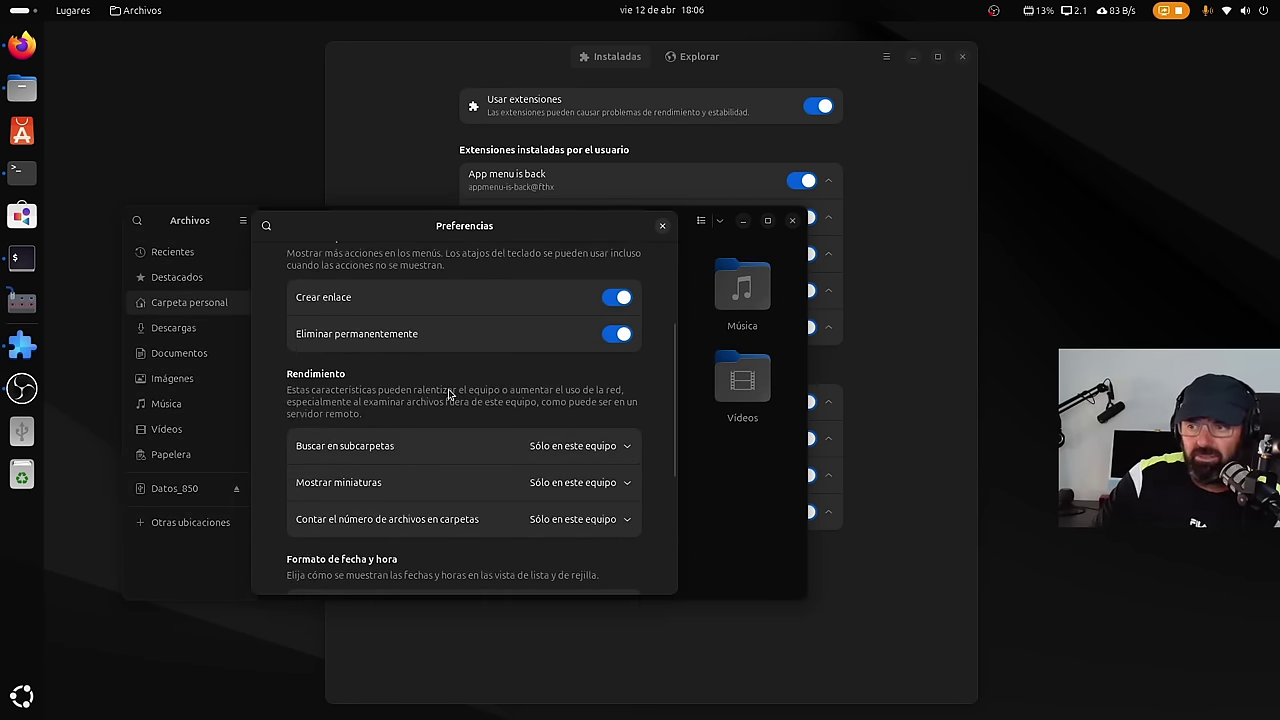
scroll(606, 320, "up", 2)
scroll(600, 323, "down", 5)
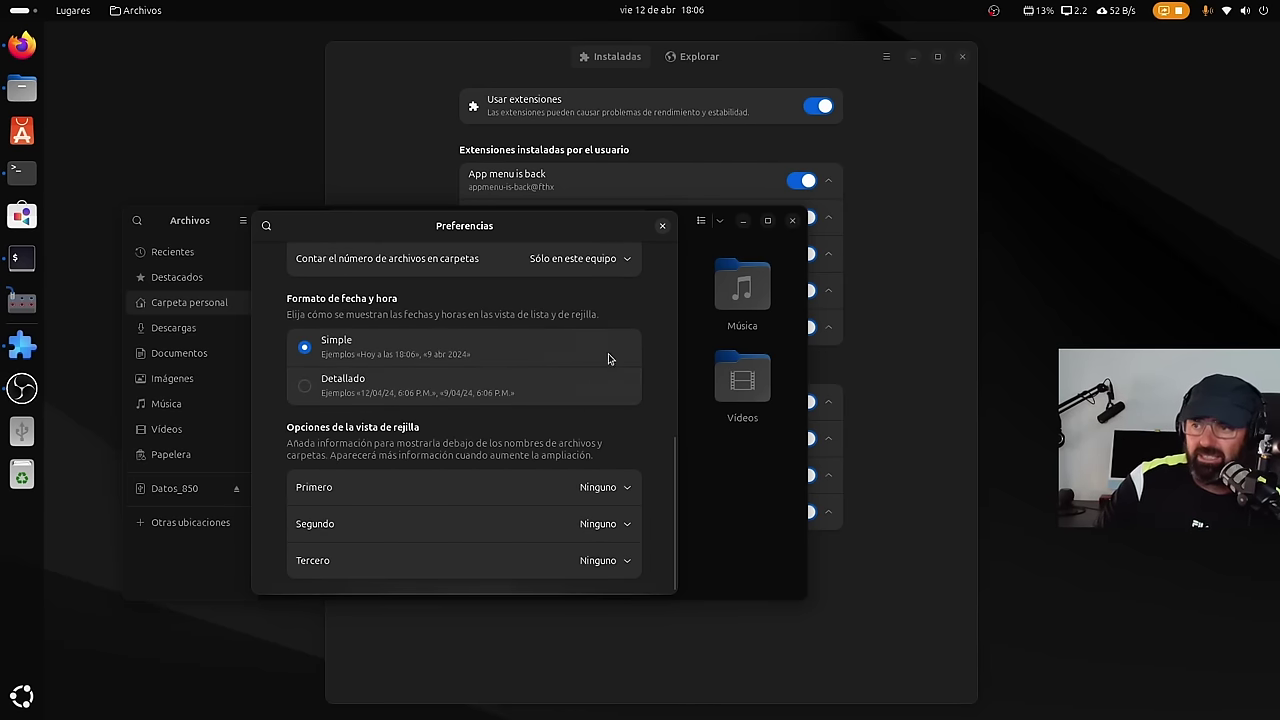
left_click(662, 225)
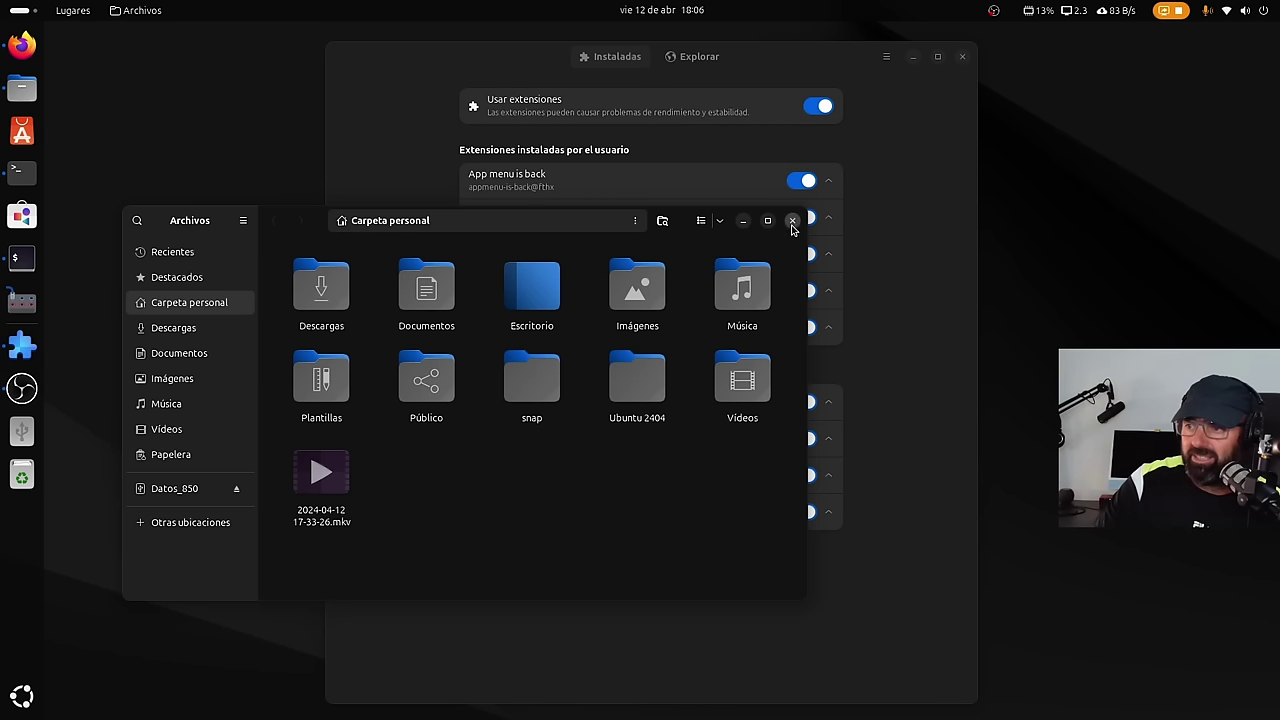
left_click(792, 221)
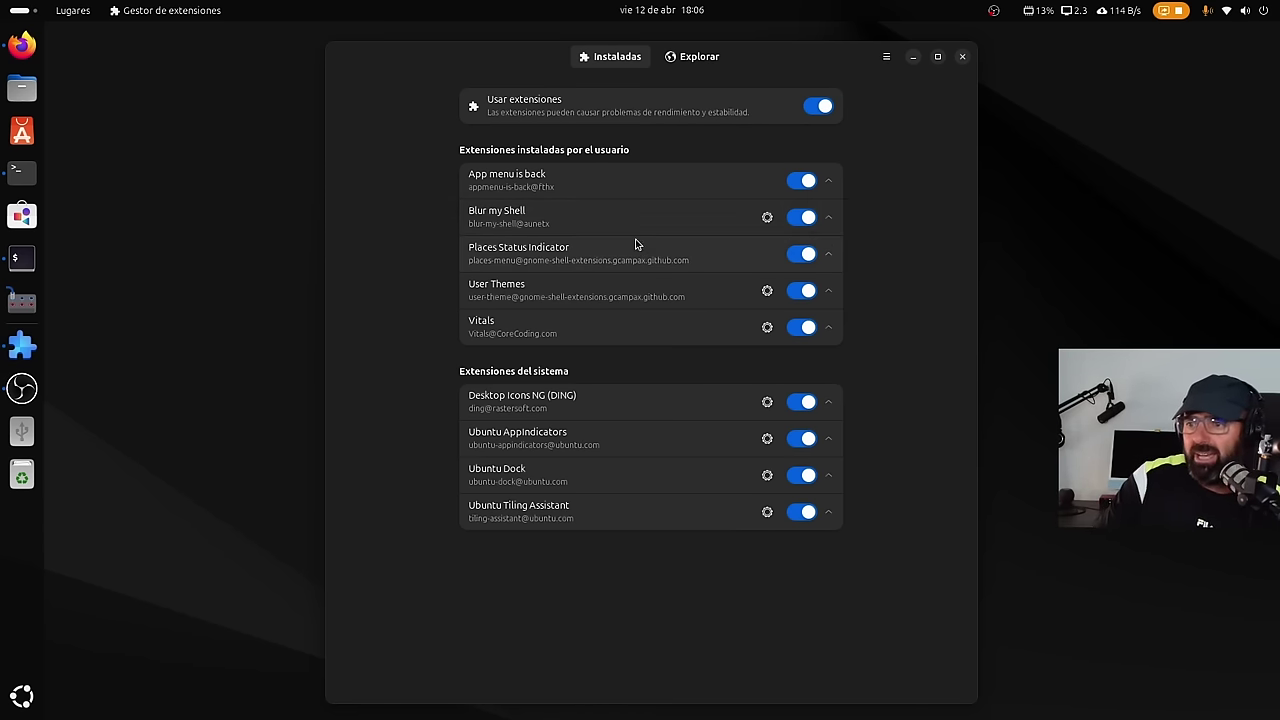
Glance at the open windows overview, view the Lugares places menu and the Vitals readings, and dismiss each.
key("super")
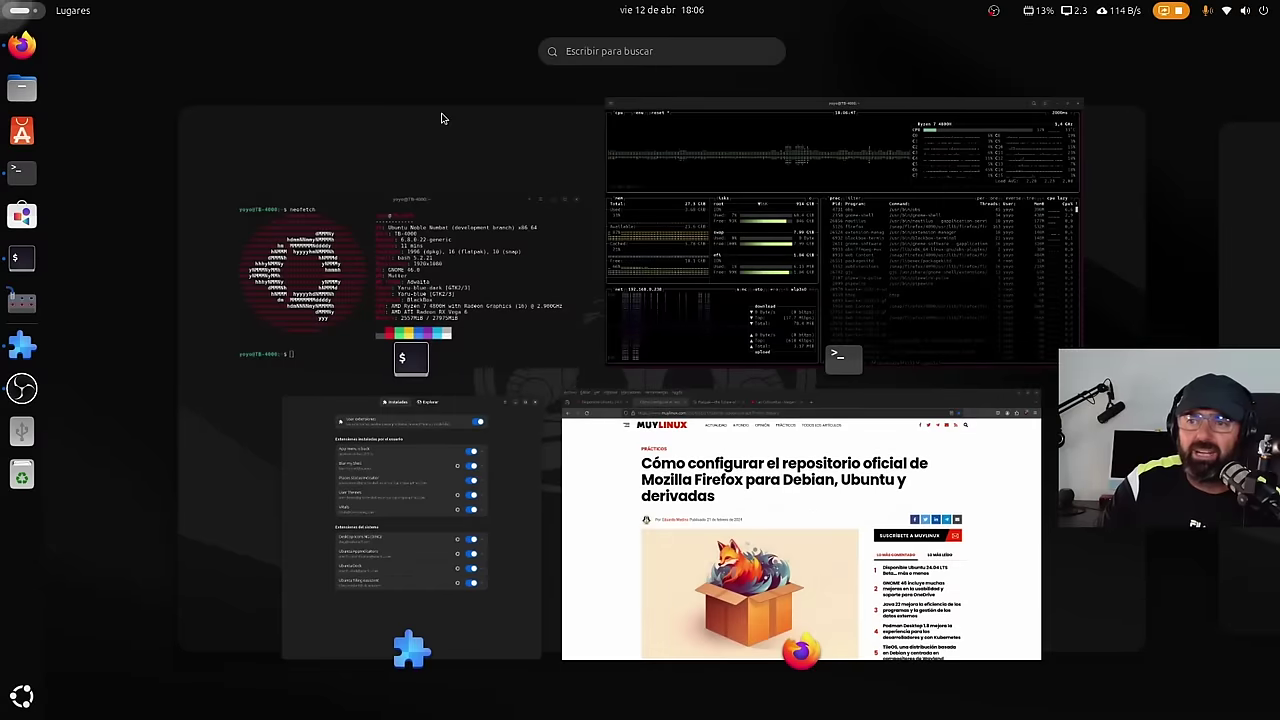
key("super")
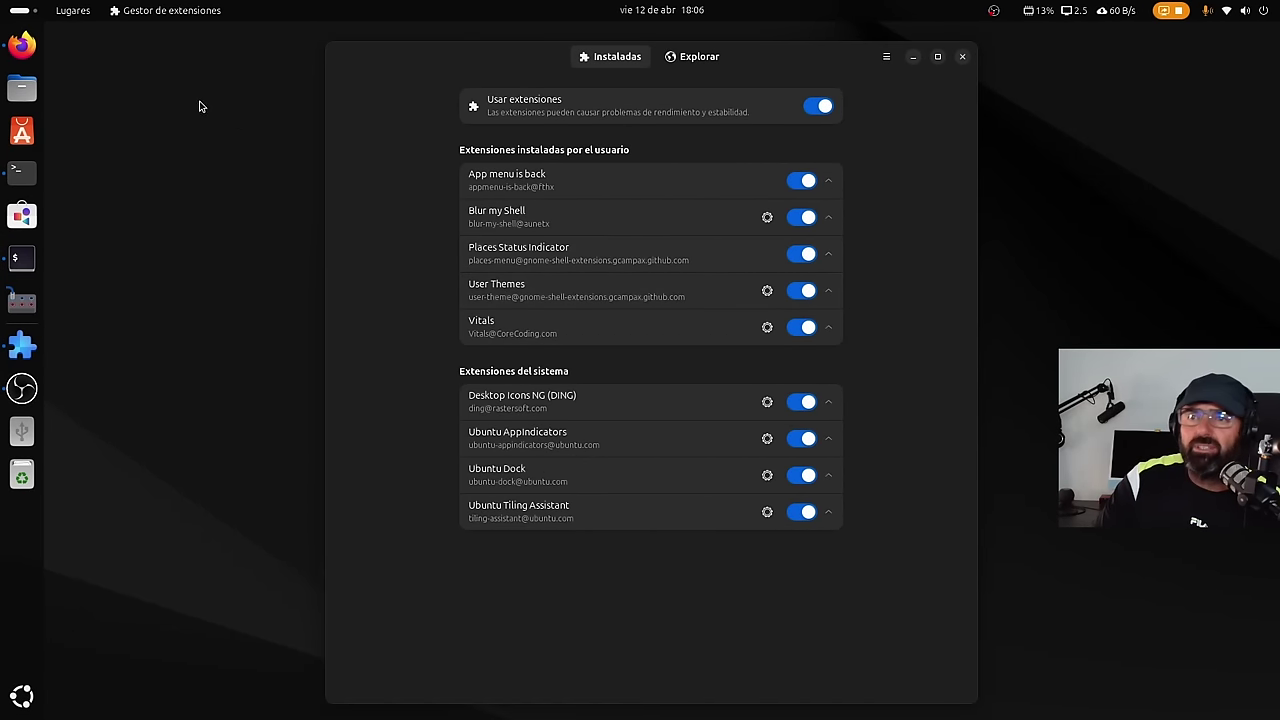
left_click(78, 16)
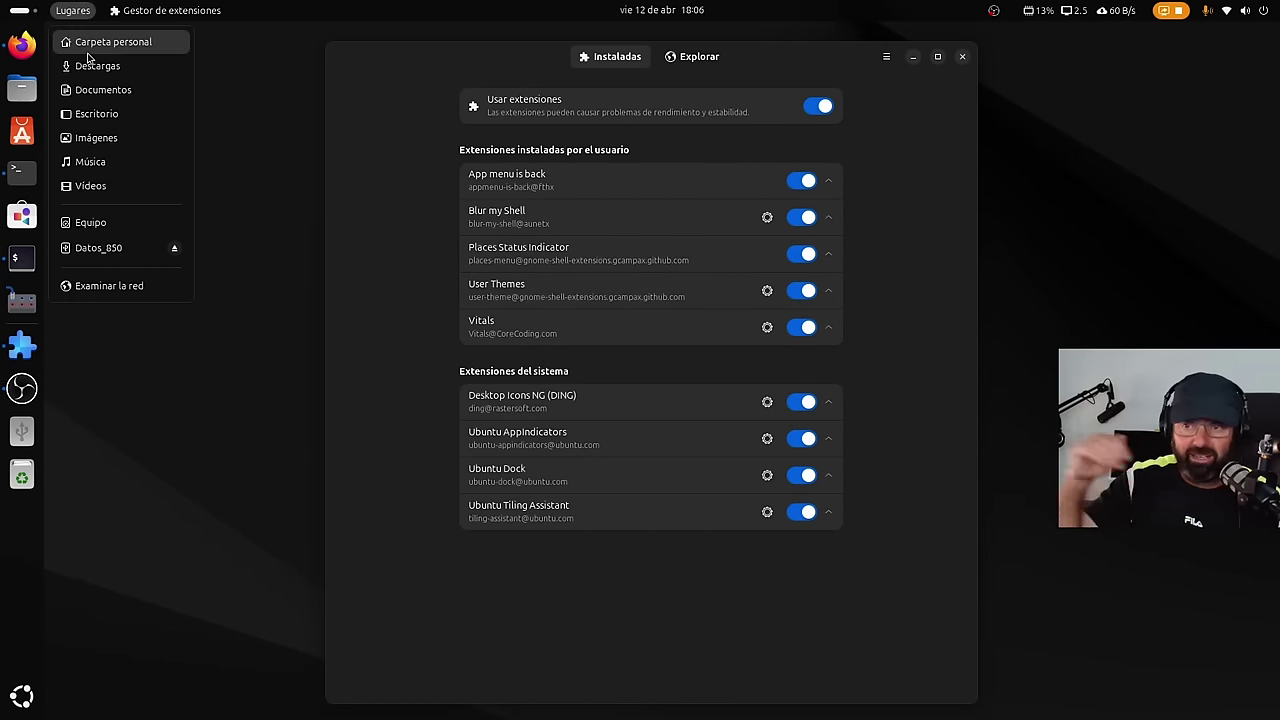
left_click(375, 335)
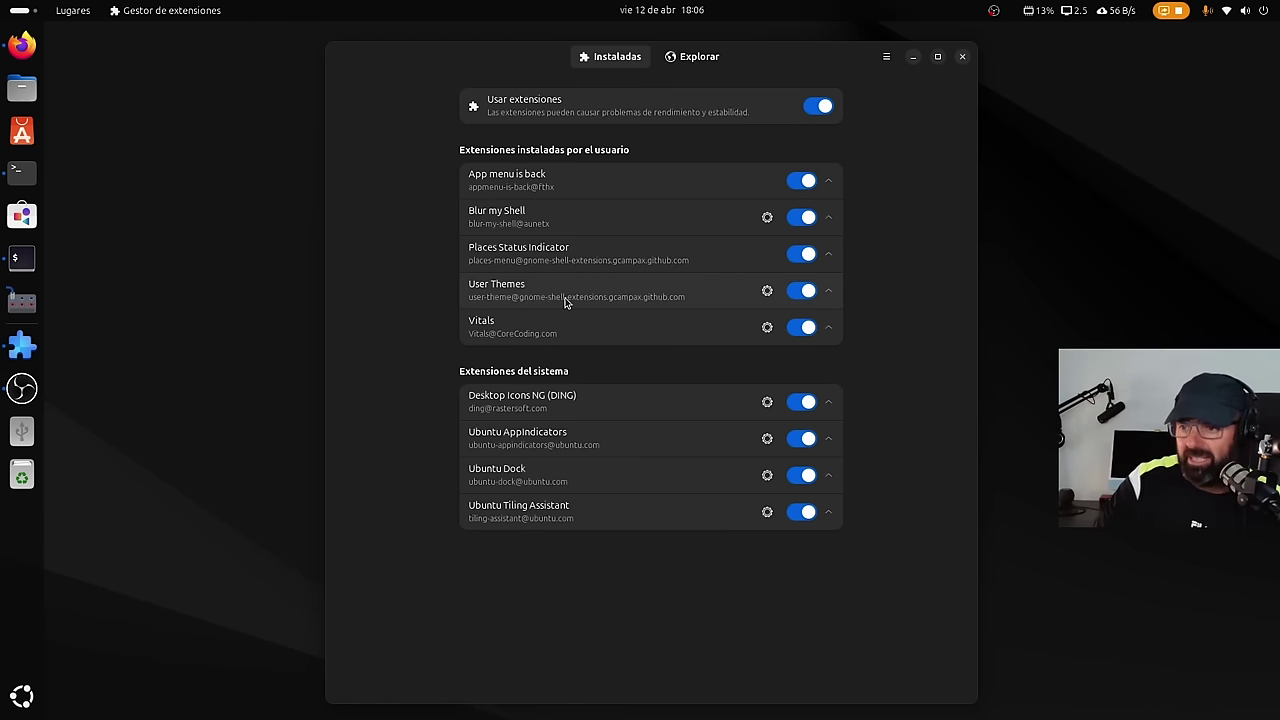
left_click(1083, 12)
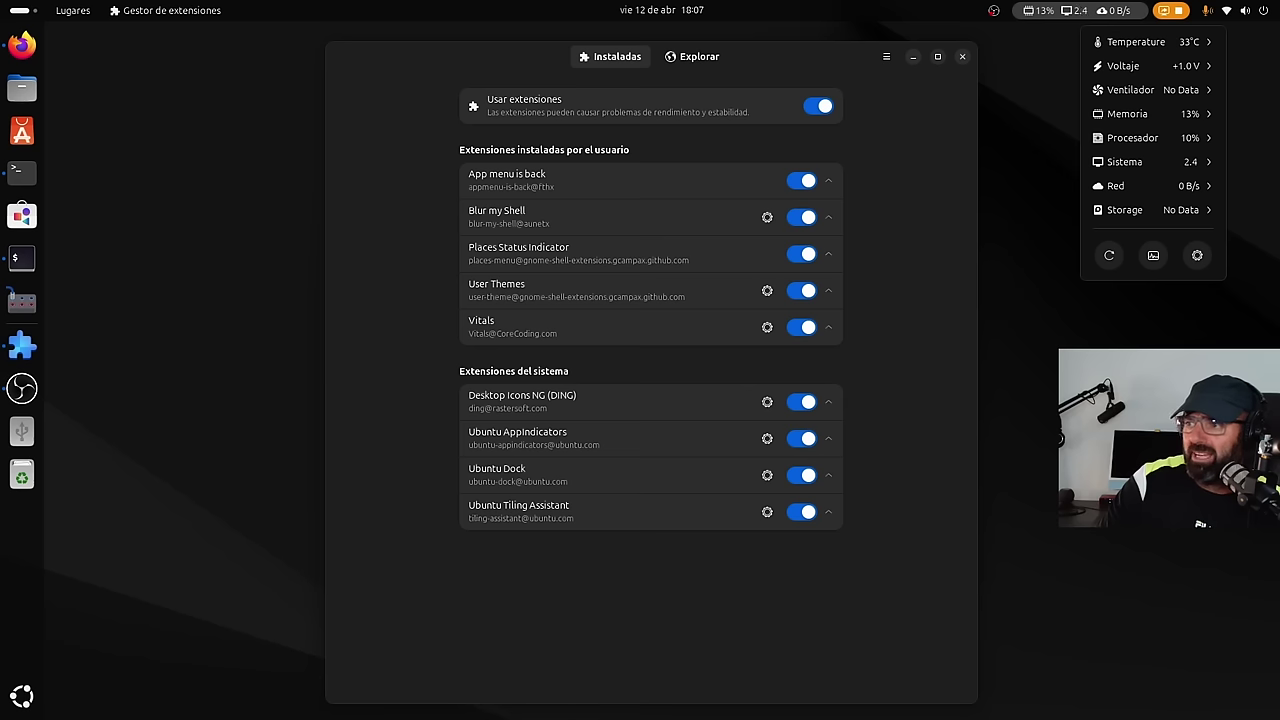
key("Escape")
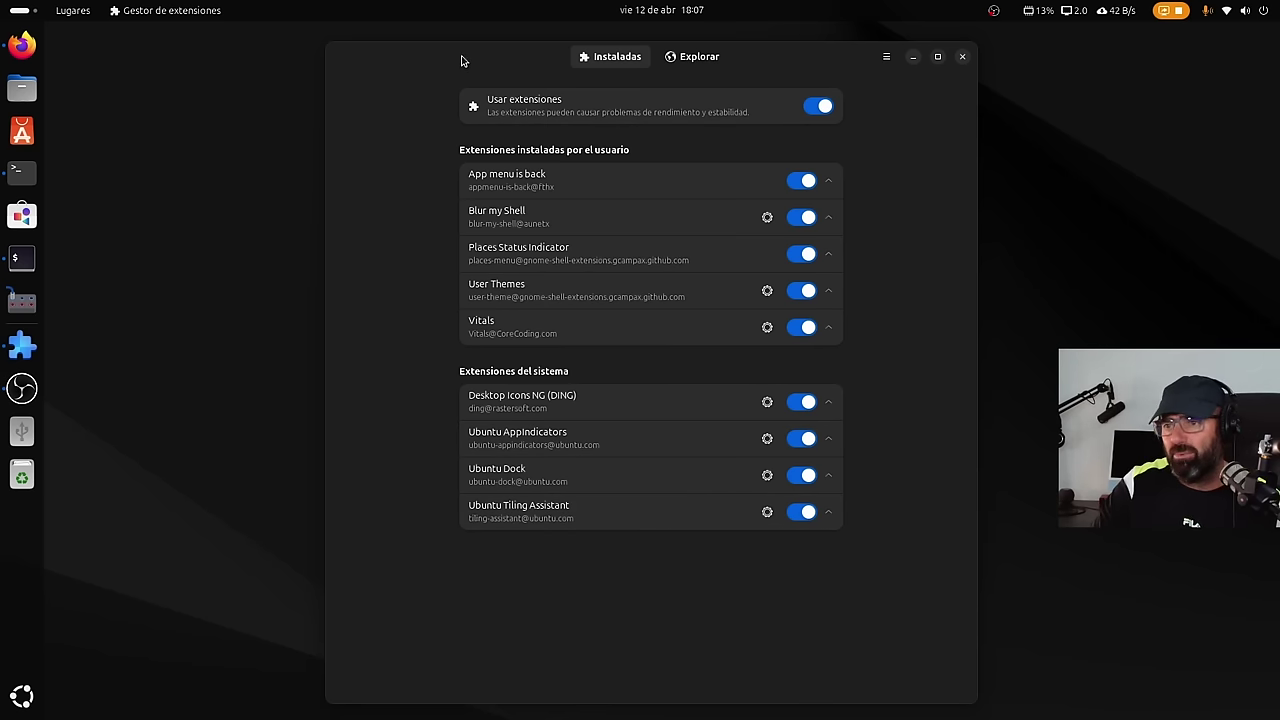
Shift the Gestor de extensiones window aside, examine the Desktop Icons NG (DING) preferences and close them without changes.
left_click_drag(460, 58, 324, 55)
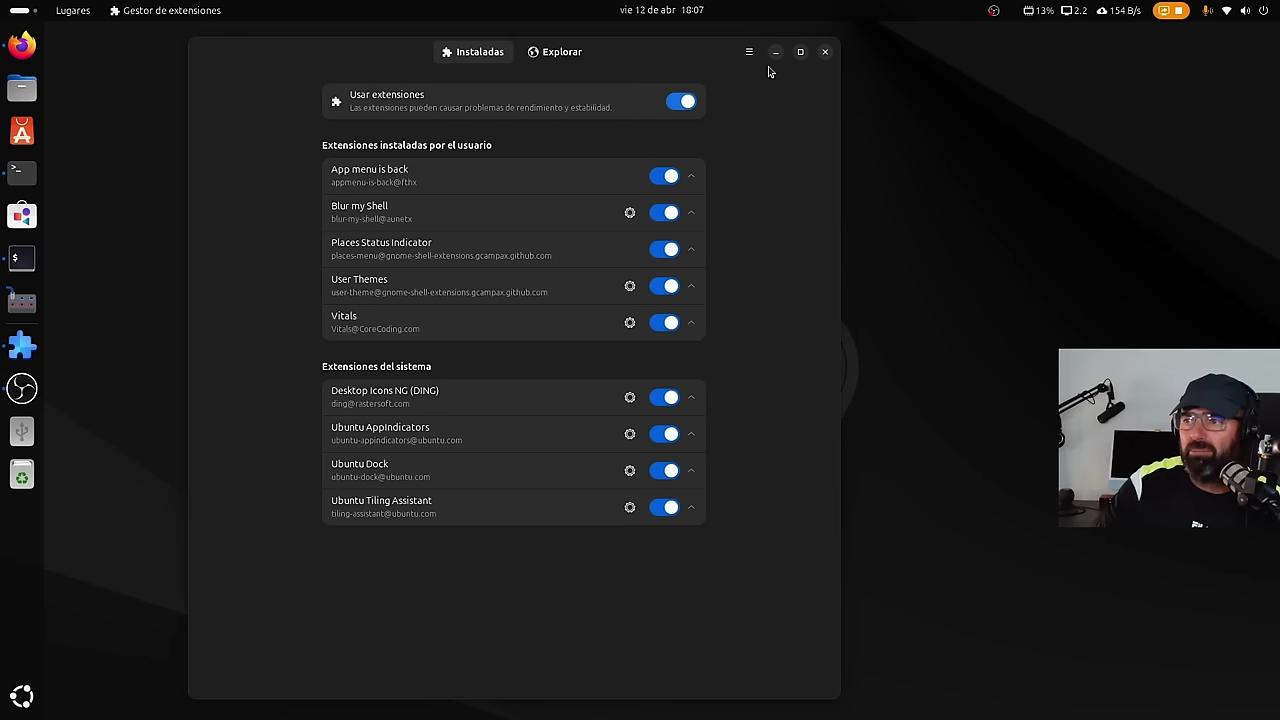
left_click(629, 398)
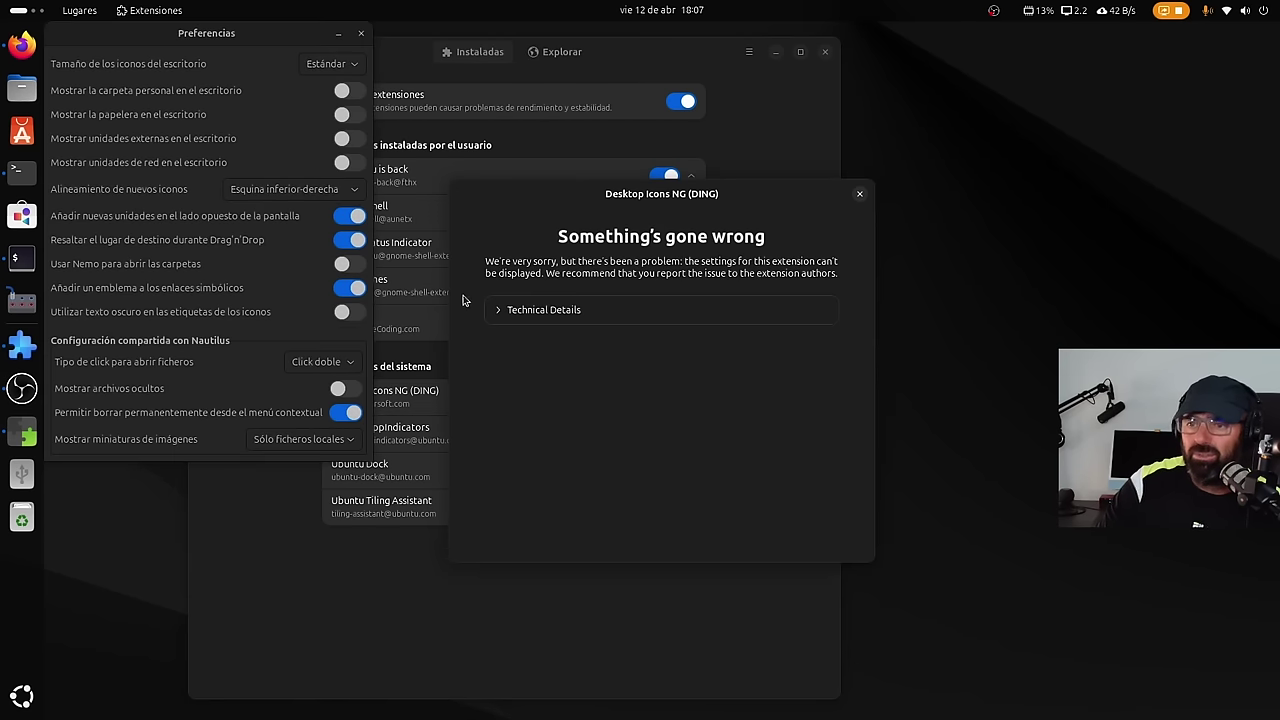
left_click(860, 196)
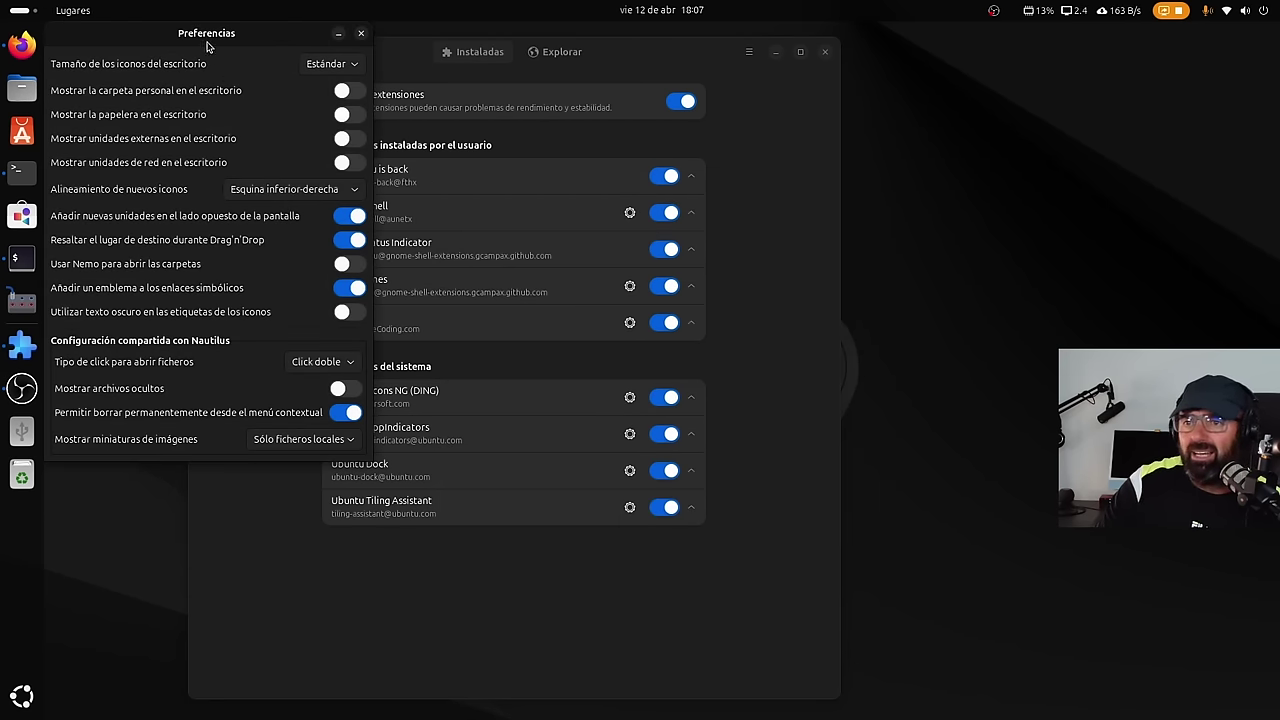
left_click_drag(208, 42, 462, 150)
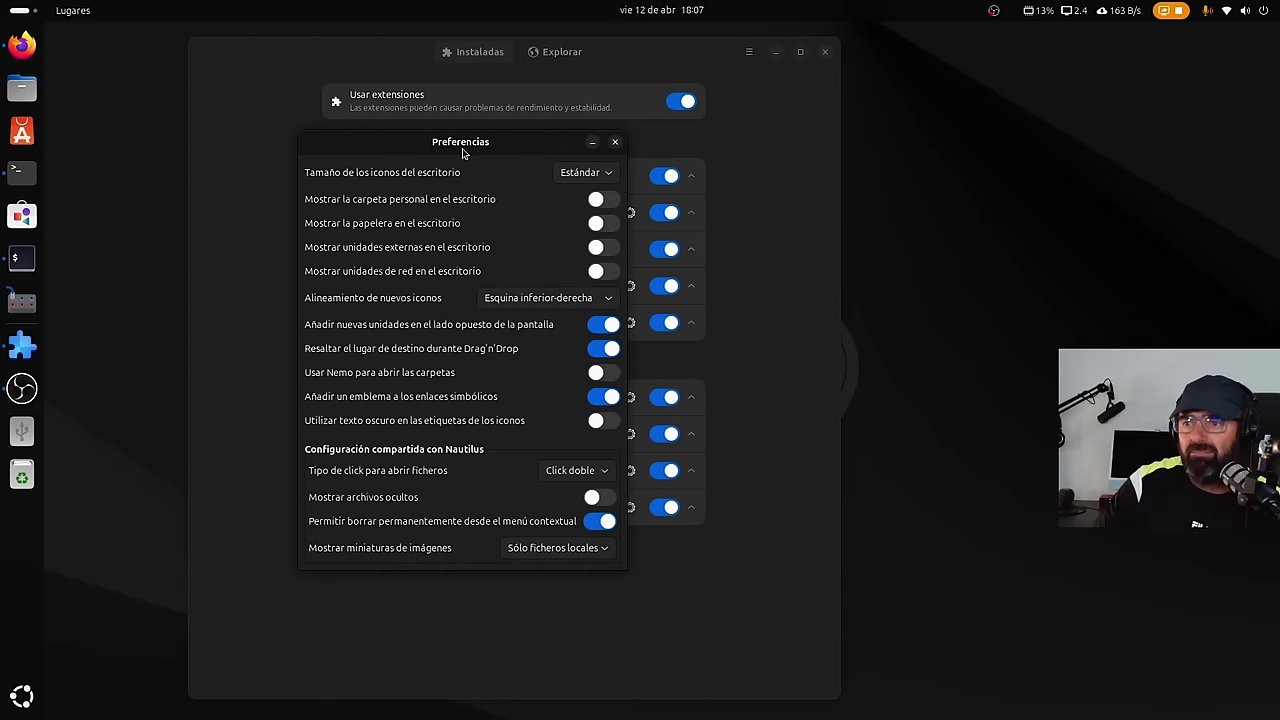
left_click(616, 143)
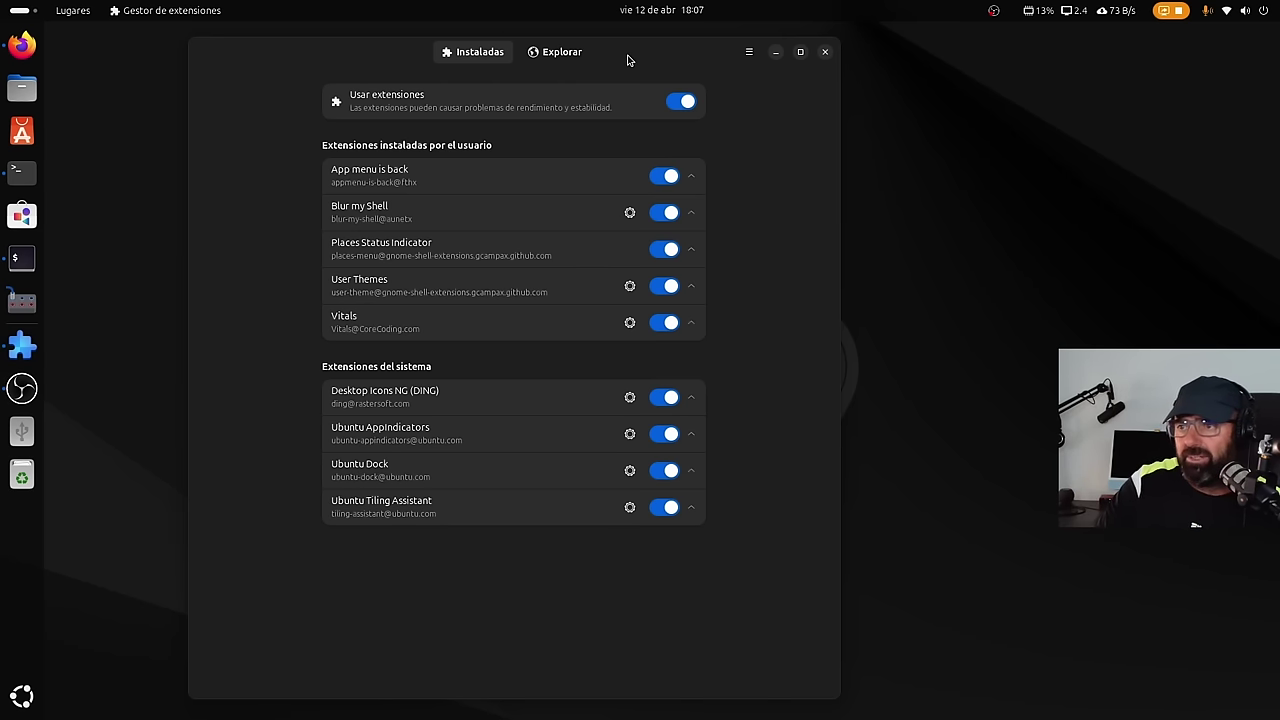
View the catalogue of extensions available to install, return to the installed extensions and close Gestor de extensiones.
left_click(564, 52)
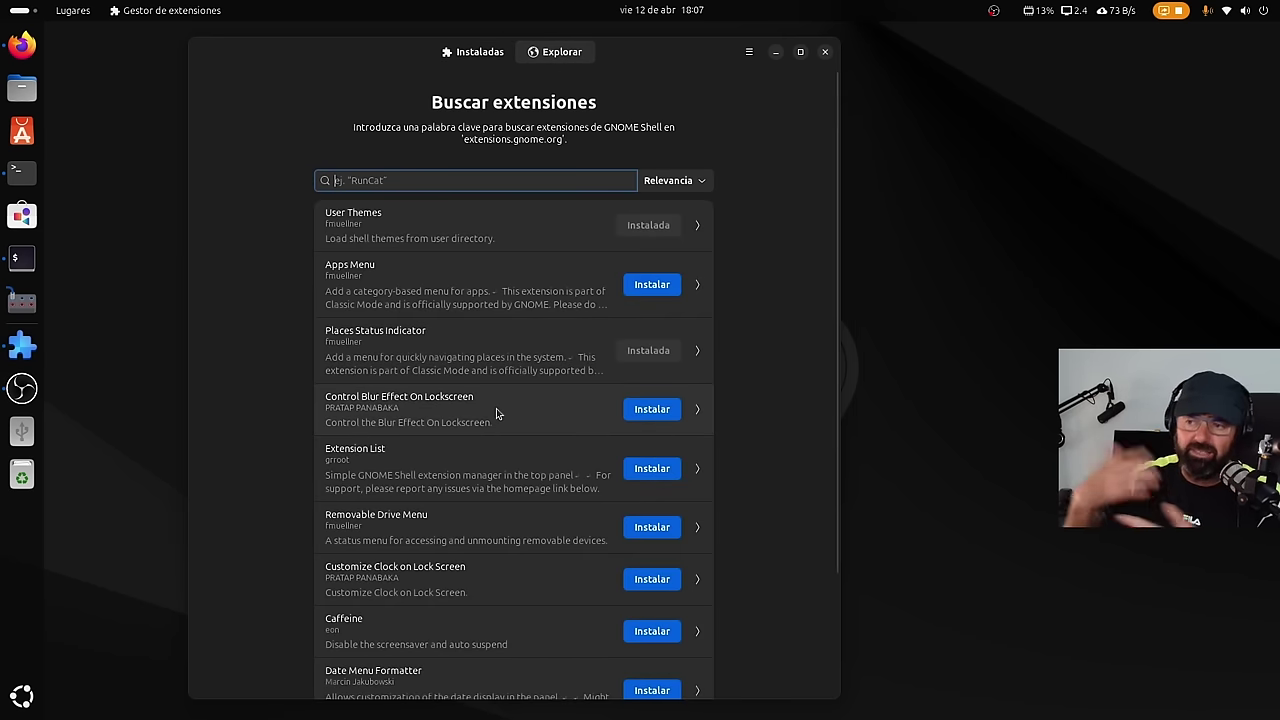
left_click(466, 54)
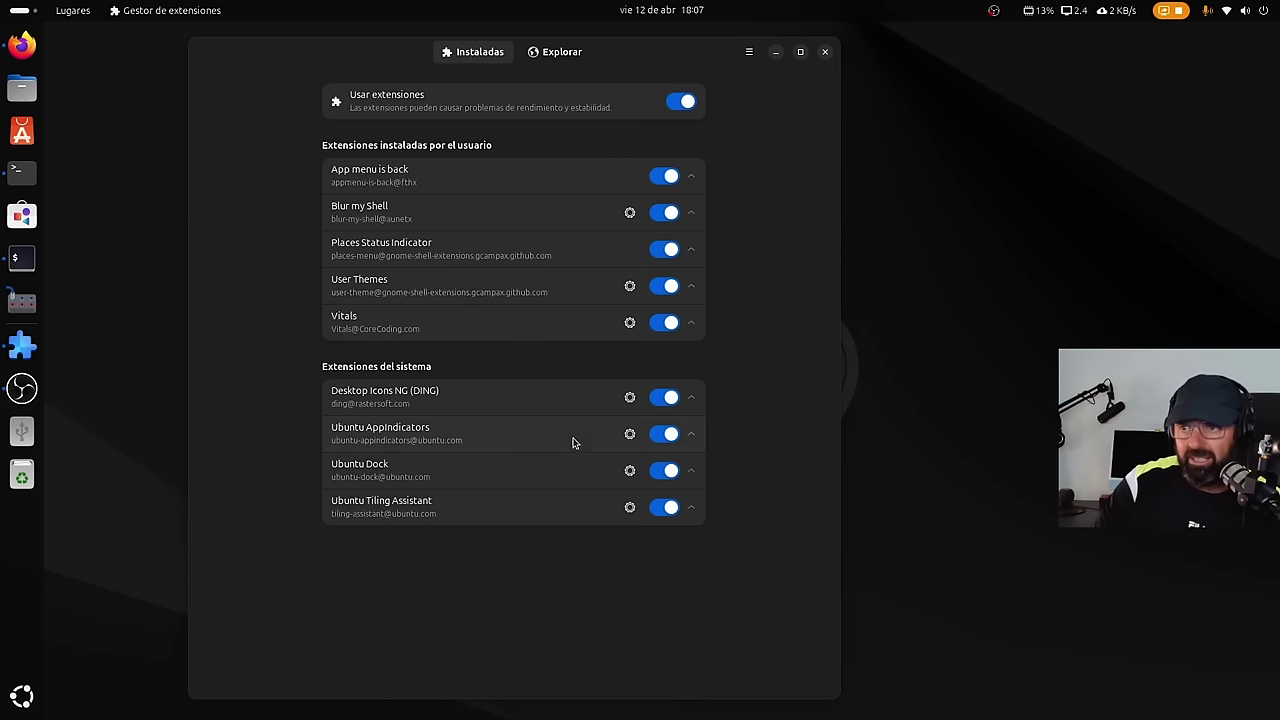
left_click(826, 54)
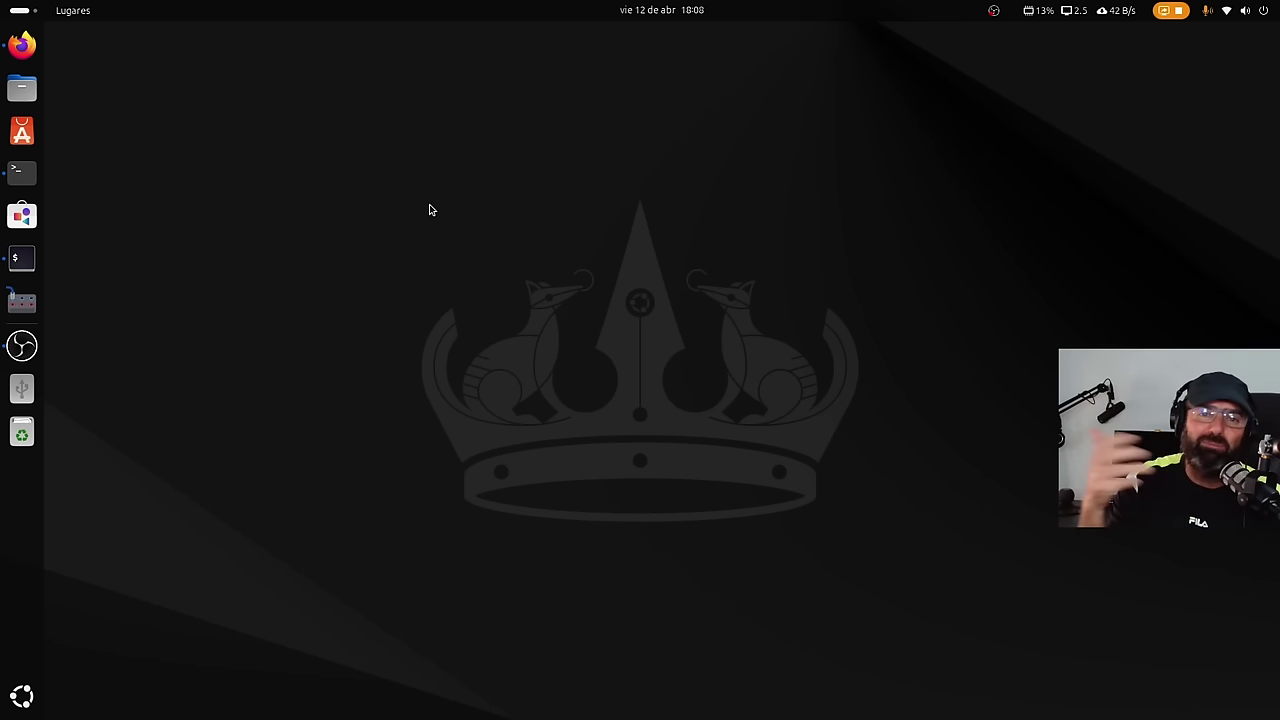
Bring the system monitor terminal and the Black Box neofetch window forward, and show the grid of installed applications.
left_click(30, 180)
left_click(32, 265)
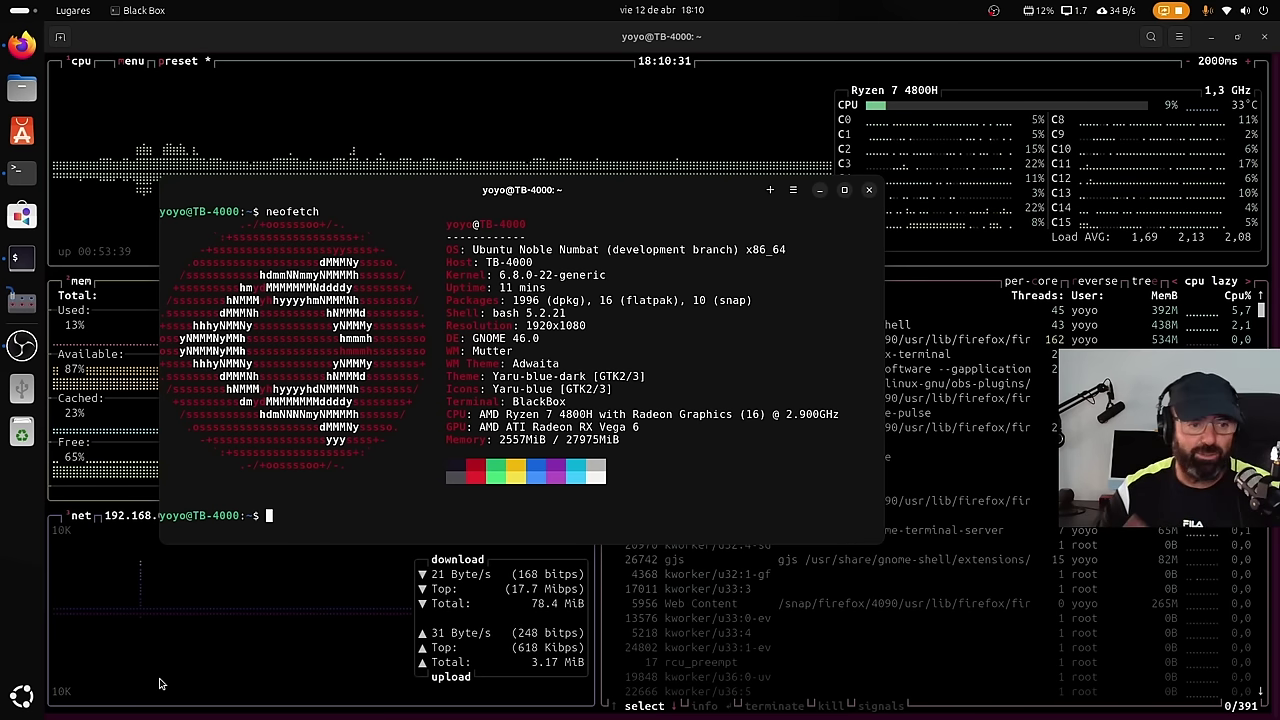
left_click(20, 700)
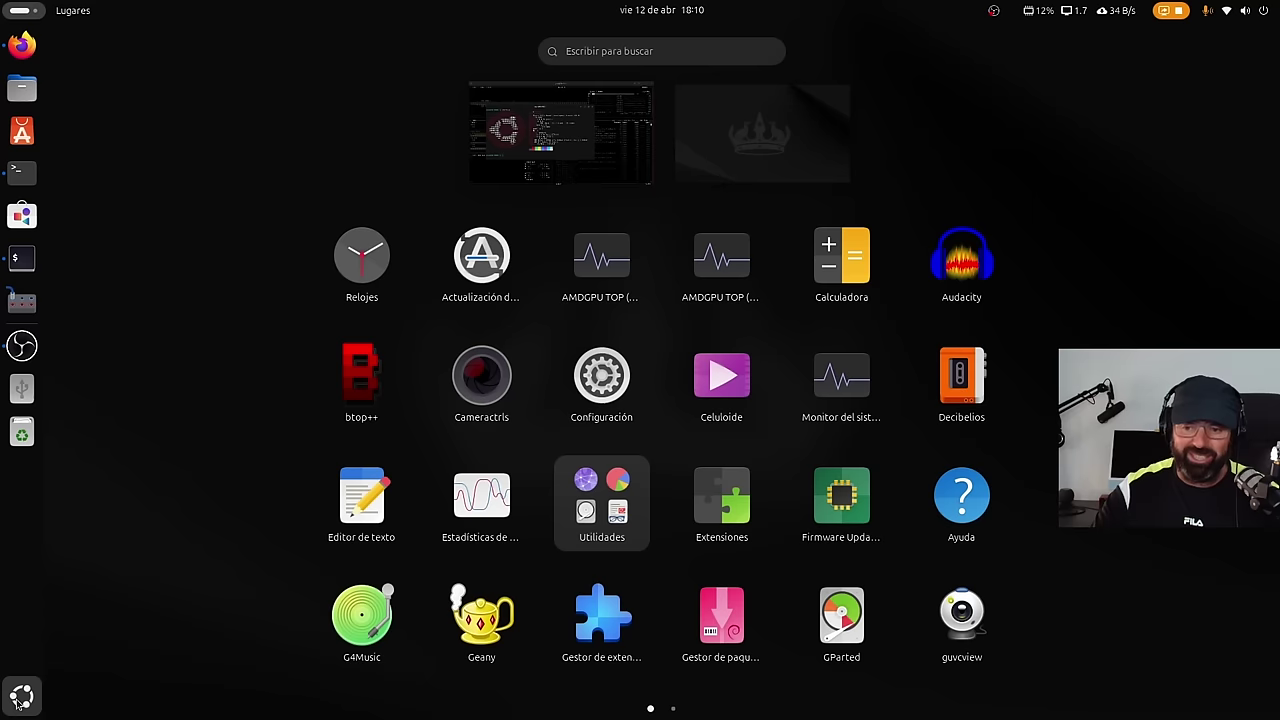
left_click(20, 700)
left_click(22, 697)
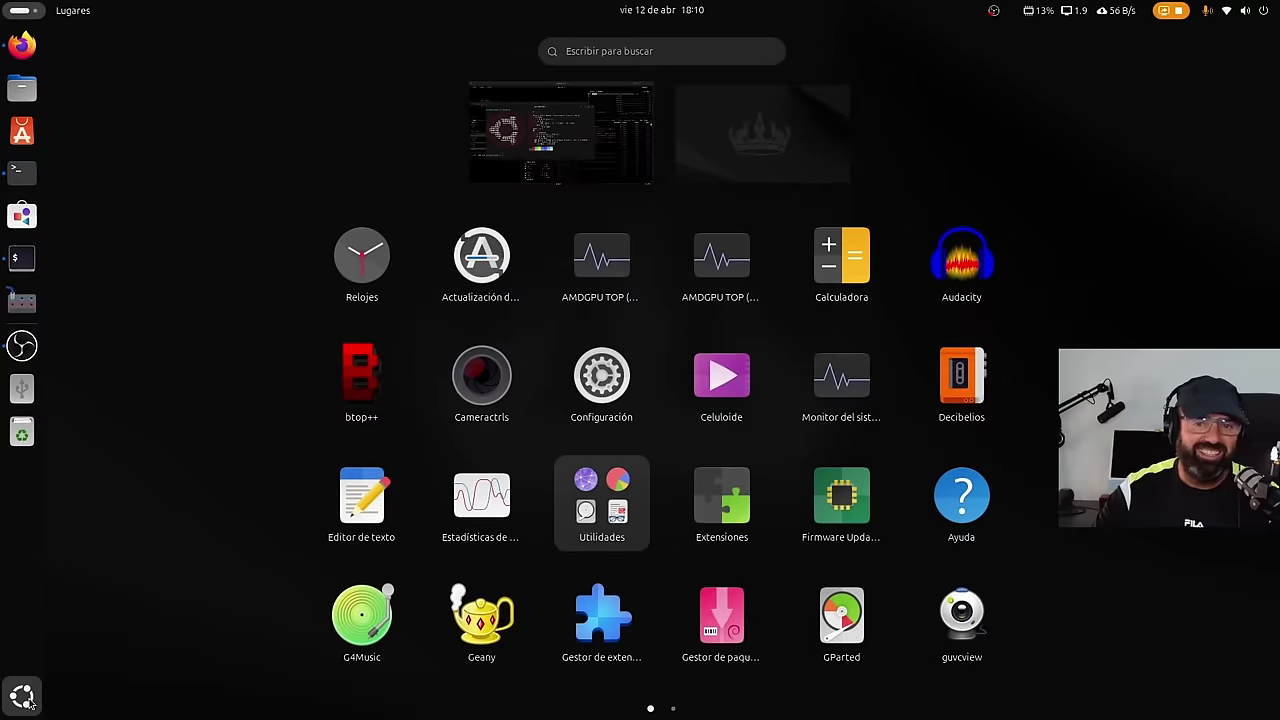